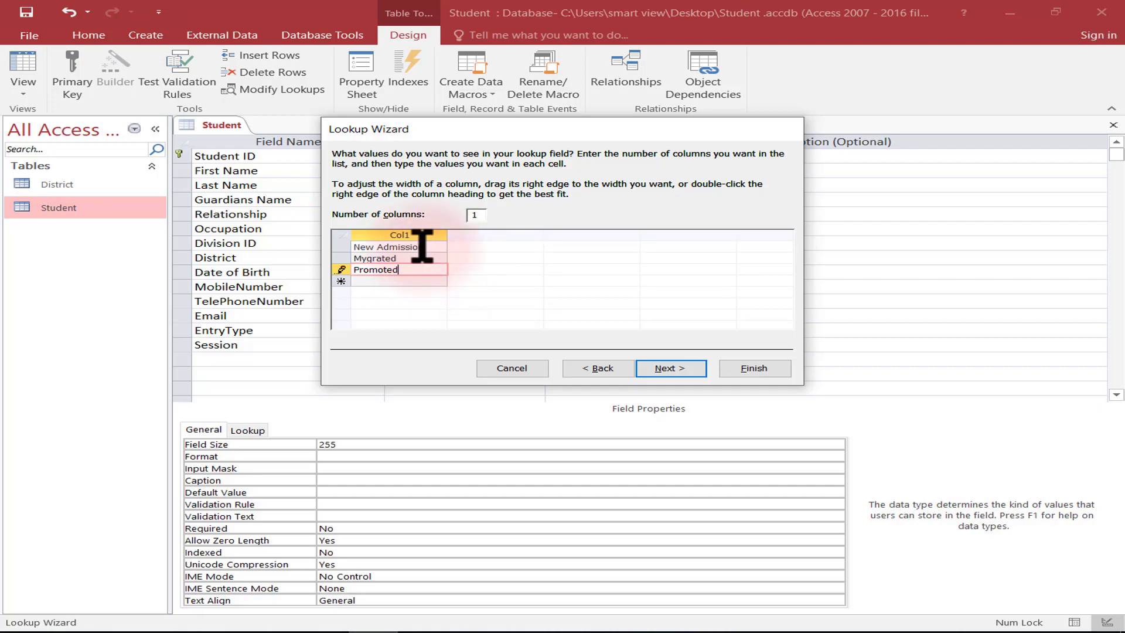
Finish EntryType's lookup with New Admission, Mygrated and Promoted values, then check its Lookup settings.
{"action": "left_click", "coordinate": [422, 245]}
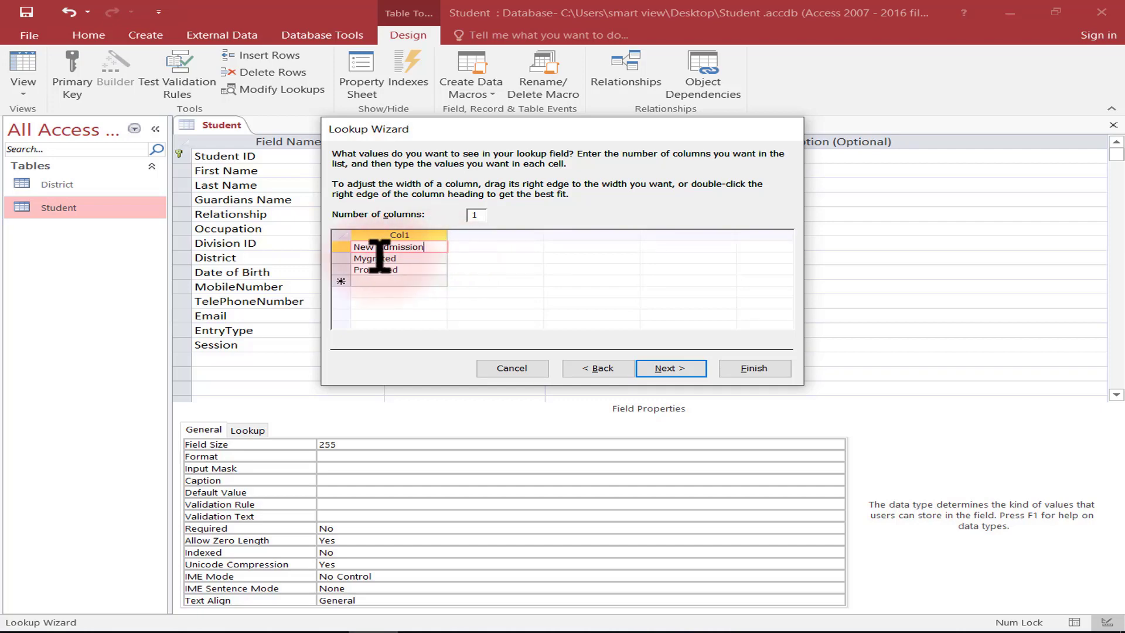
{"action": "left_click", "coordinate": [419, 269]}
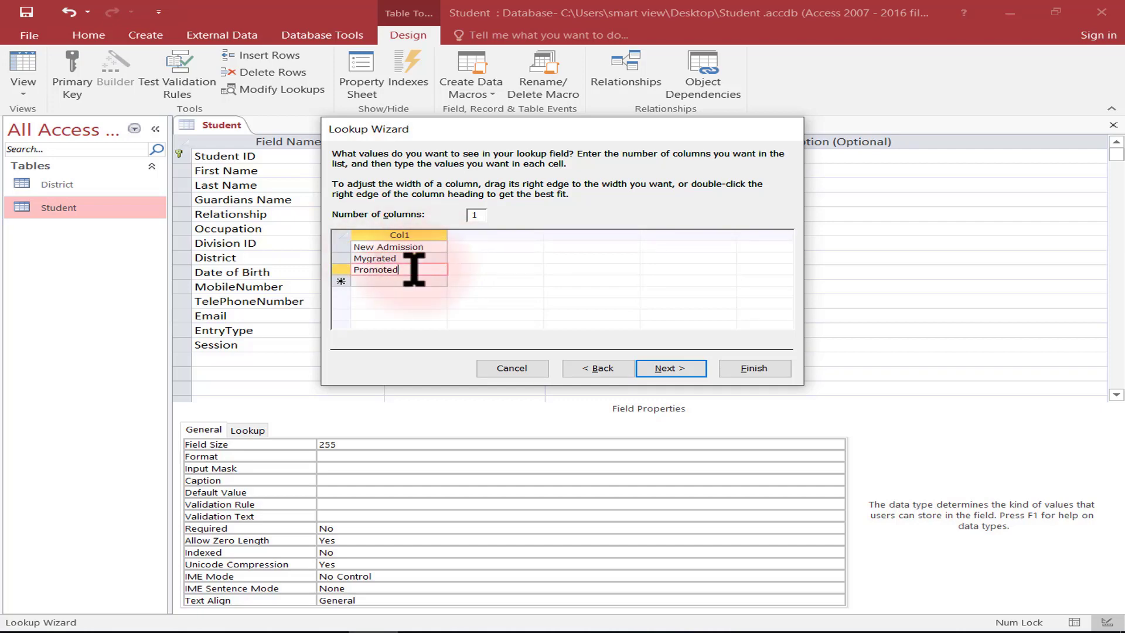
{"action": "left_click", "coordinate": [682, 369]}
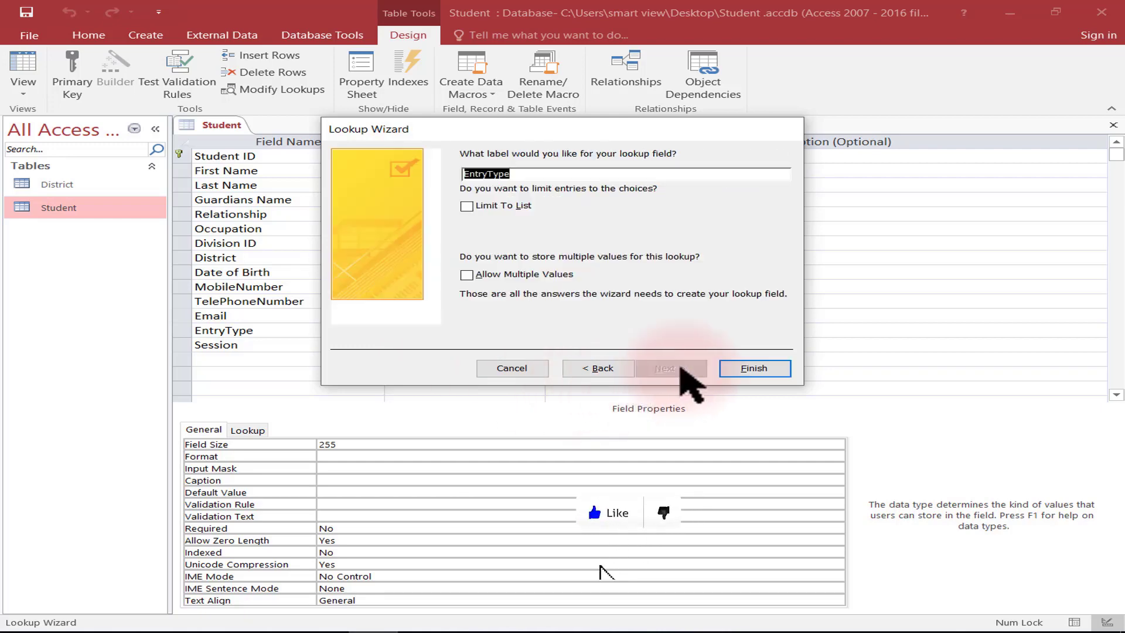
{"action": "left_click", "coordinate": [747, 369]}
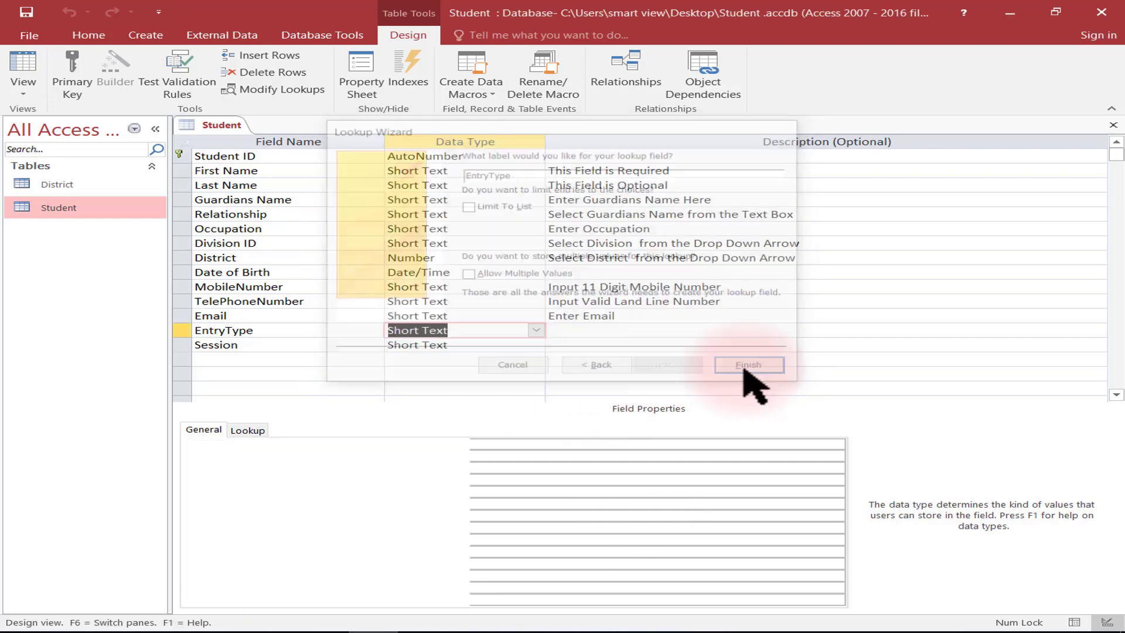
{"action": "left_click", "coordinate": [249, 431]}
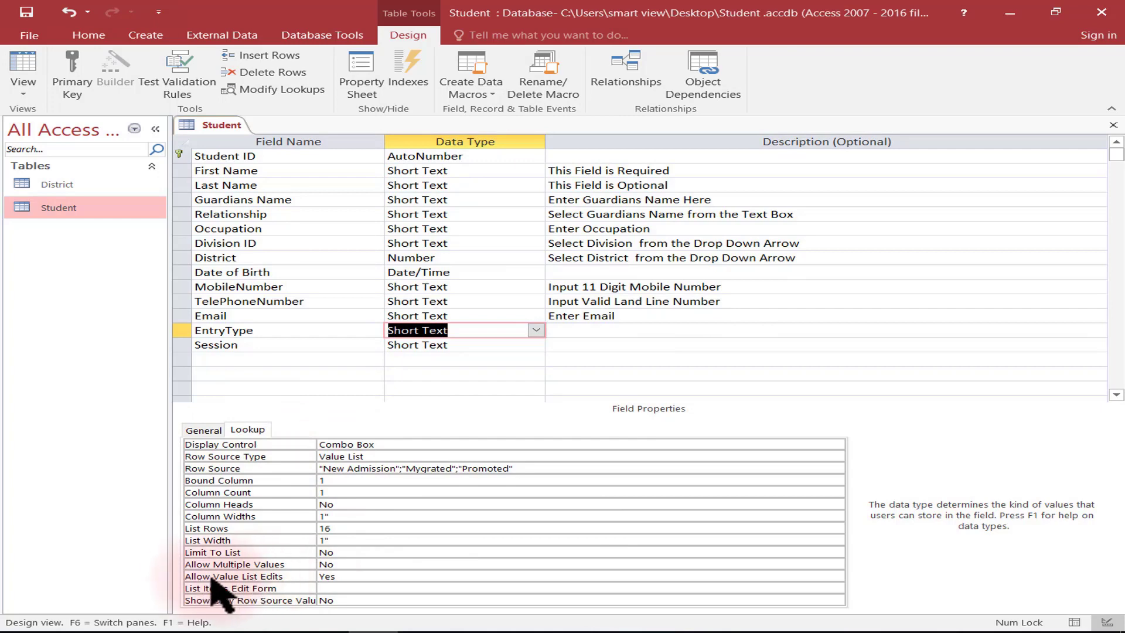
{"action": "left_click", "coordinate": [346, 577]}
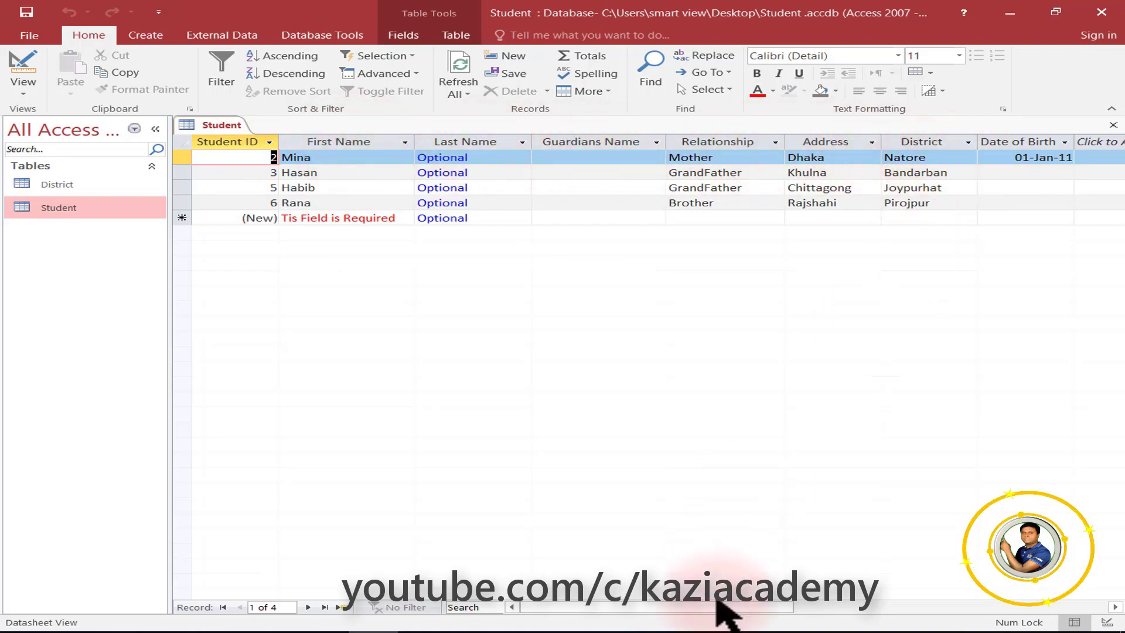
Show the Student datasheet and scroll across its columns from First Name to Date of Birth.
{"action": "left_click", "coordinate": [867, 607]}
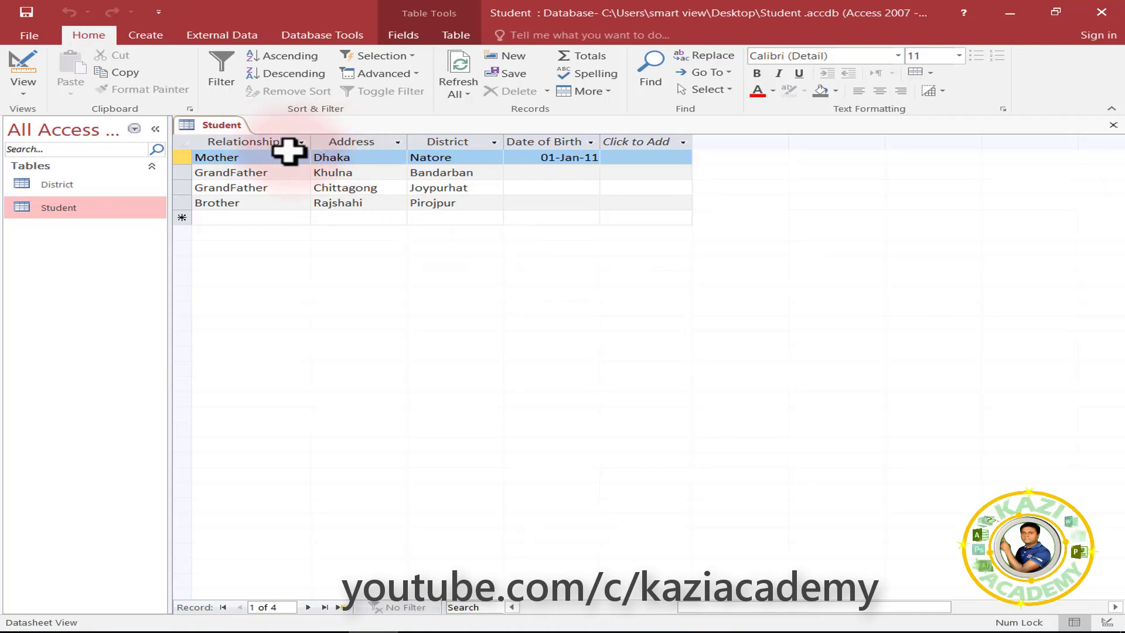
{"action": "scroll", "coordinate": [750, 604], "scroll_direction": "left", "scroll_amount": 5}
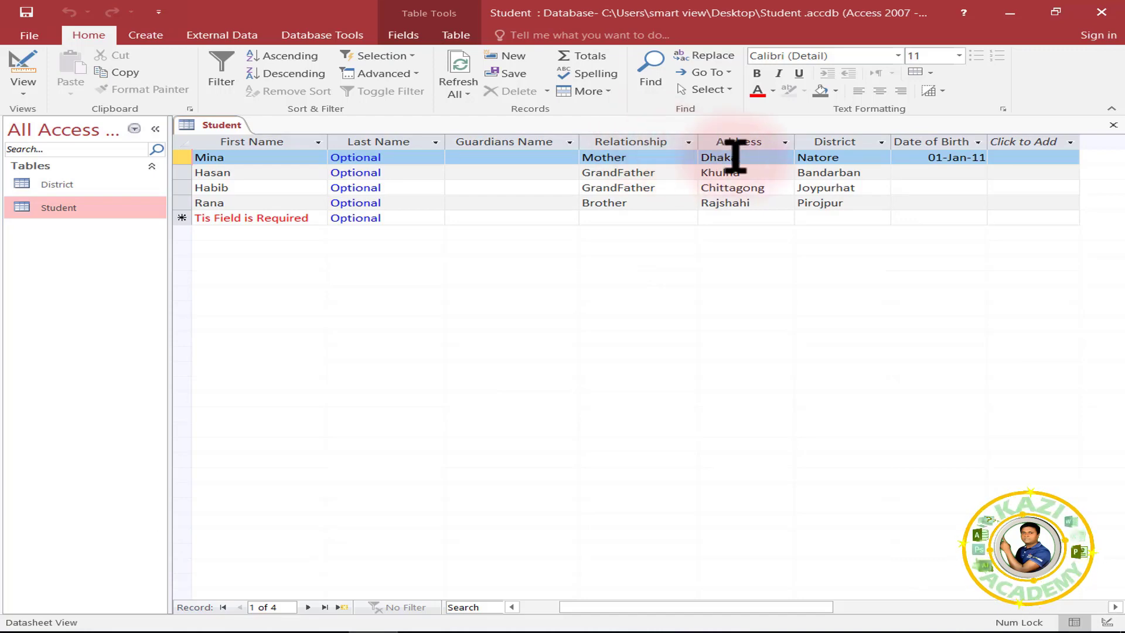
Switch the Student table to Design View from the Home tab's View menu.
{"action": "left_click", "coordinate": [24, 82]}
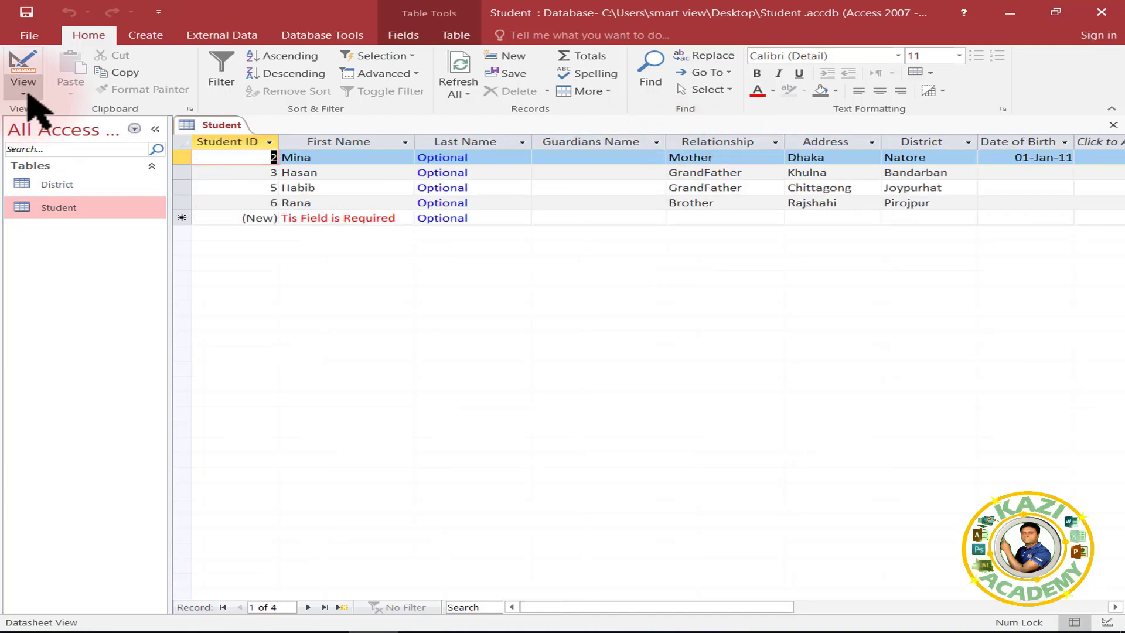
{"action": "left_click", "coordinate": [28, 97]}
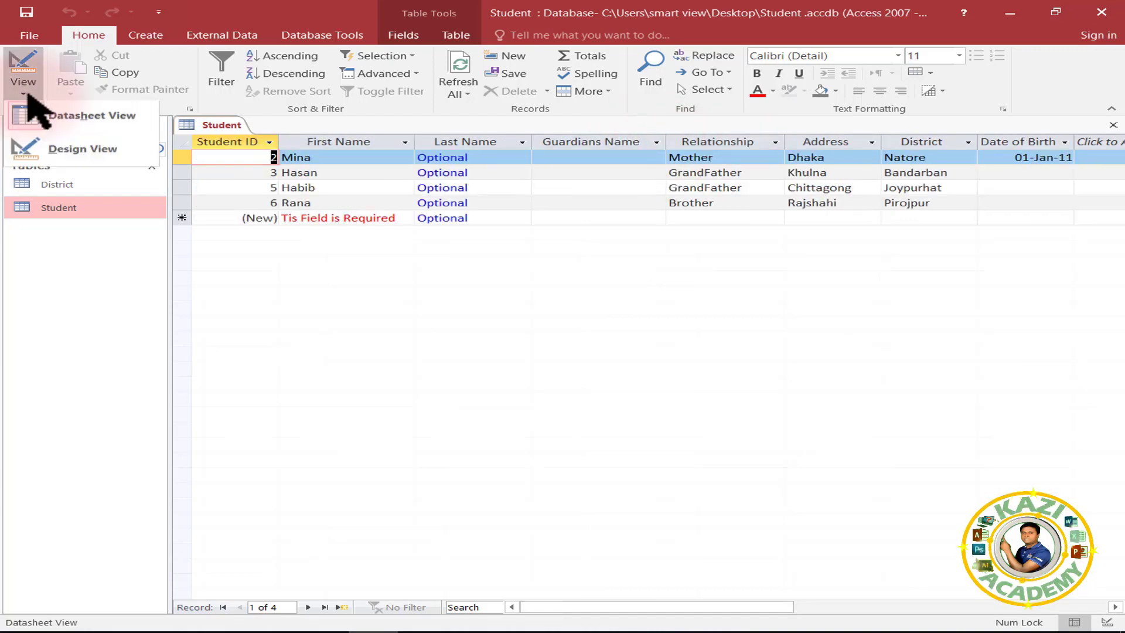
{"action": "left_click", "coordinate": [81, 153]}
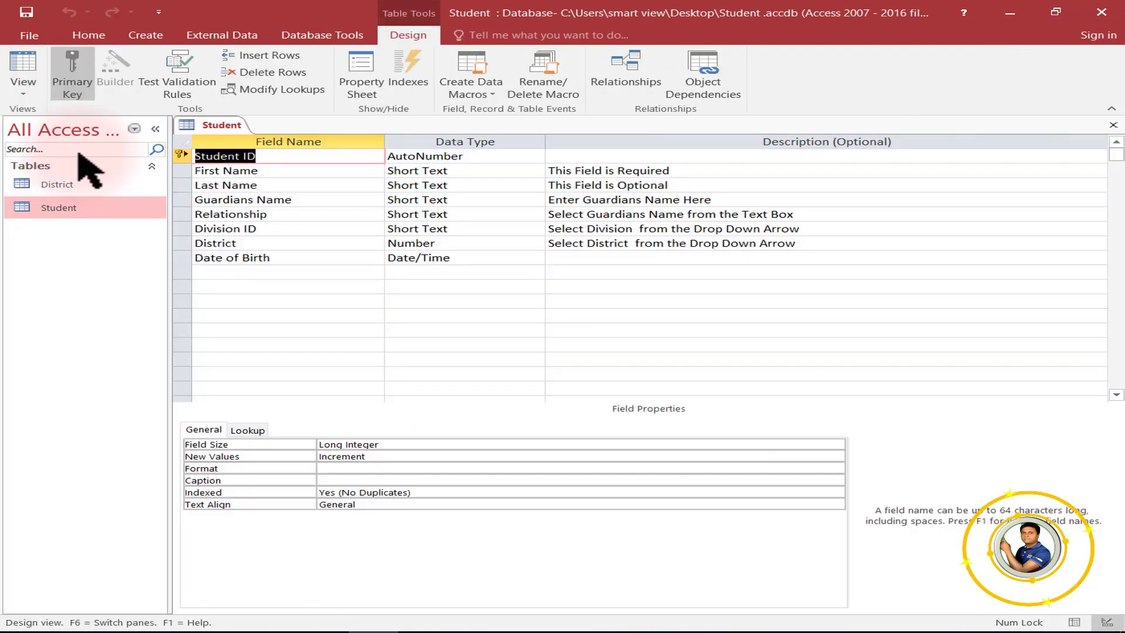
{"action": "left_click", "coordinate": [258, 273]}
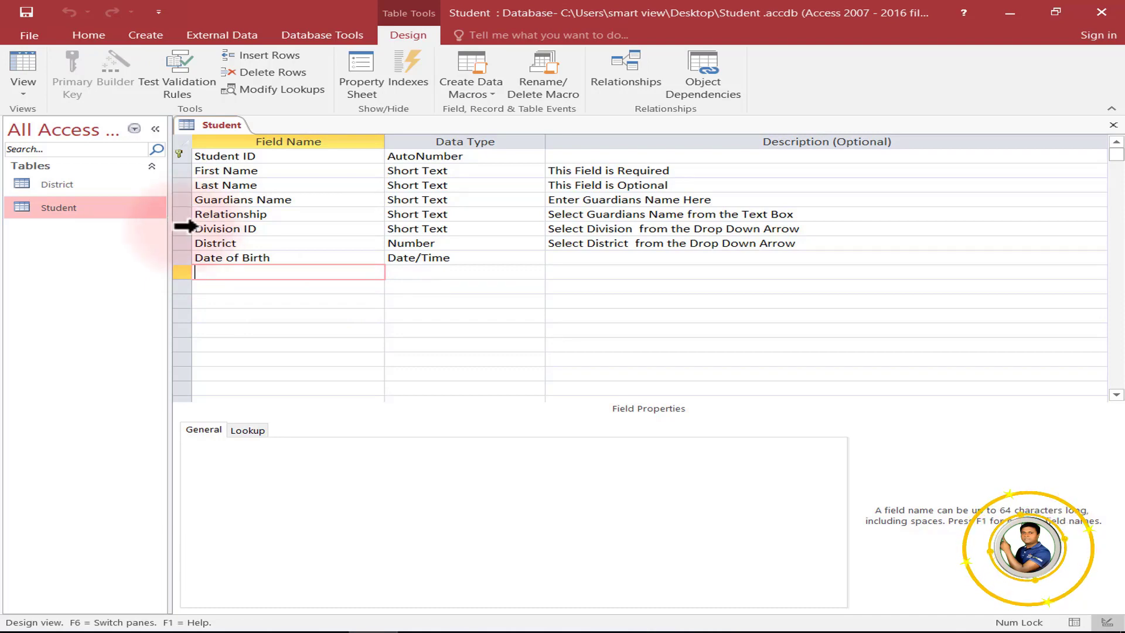
Insert a blank field row above Division ID.
{"action": "left_click", "coordinate": [195, 228]}
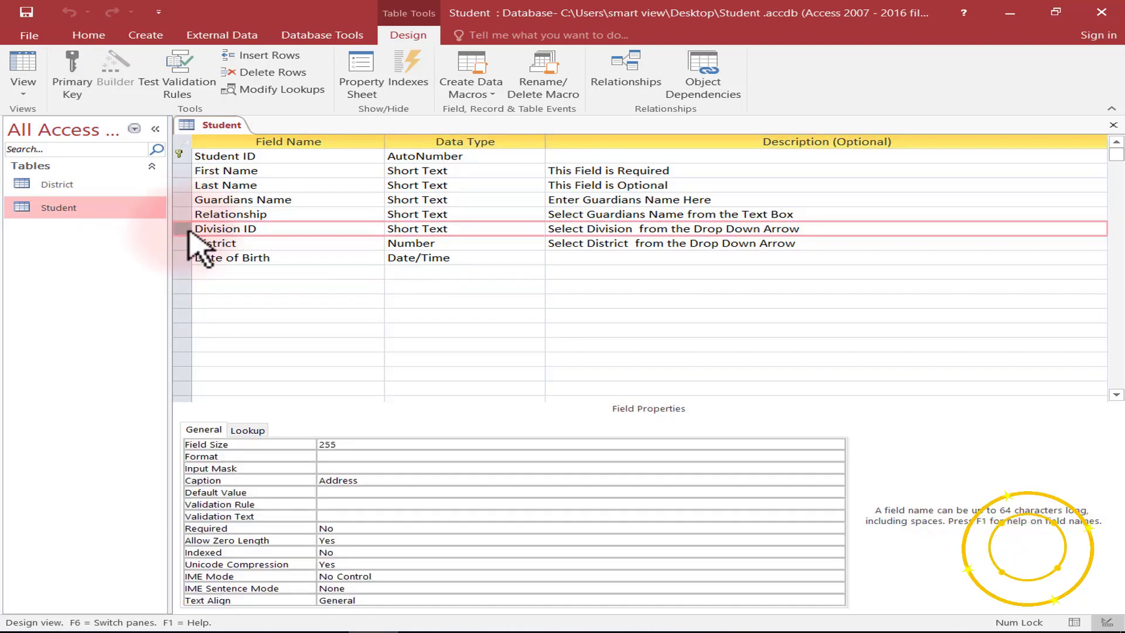
{"action": "right_click", "coordinate": [187, 227]}
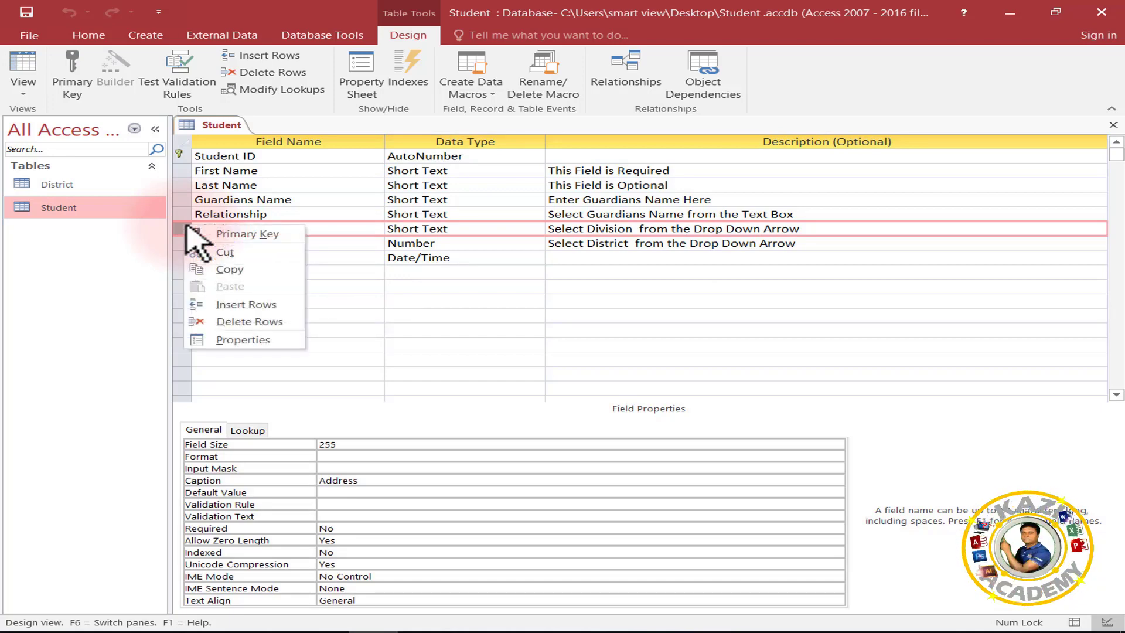
{"action": "left_click", "coordinate": [256, 310]}
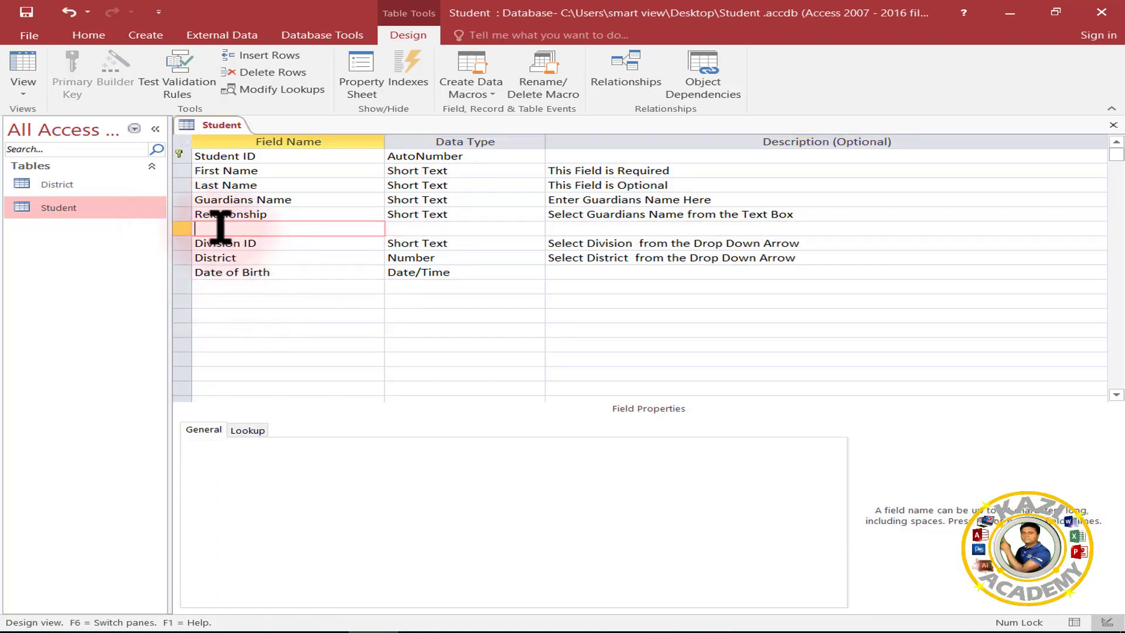
{"action": "left_click", "coordinate": [212, 287]}
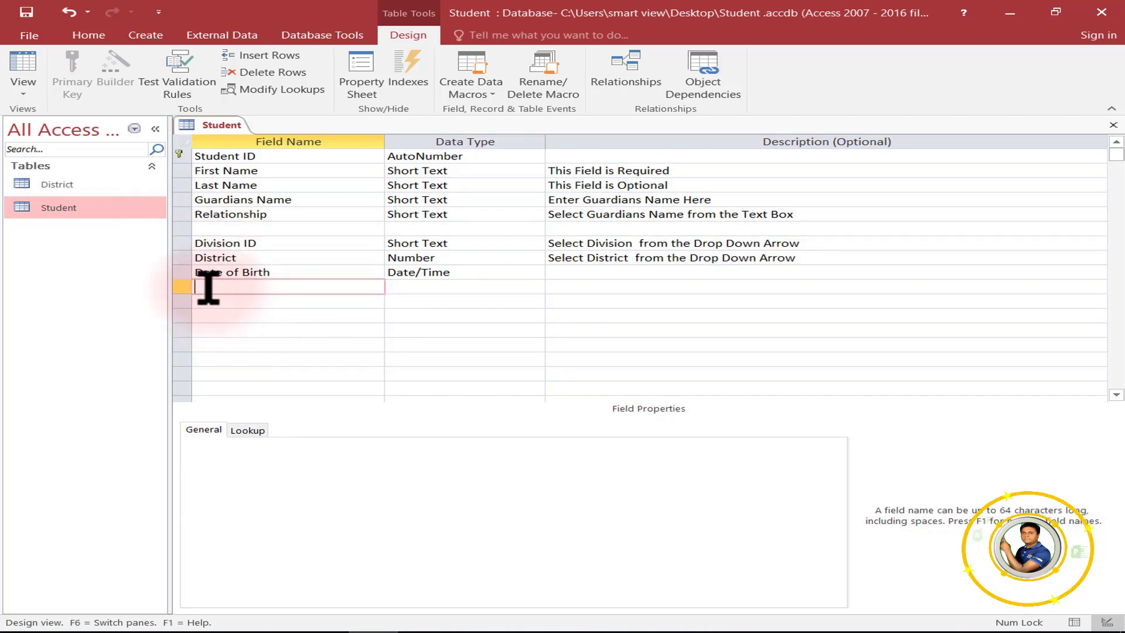
{"action": "left_click", "coordinate": [186, 287]}
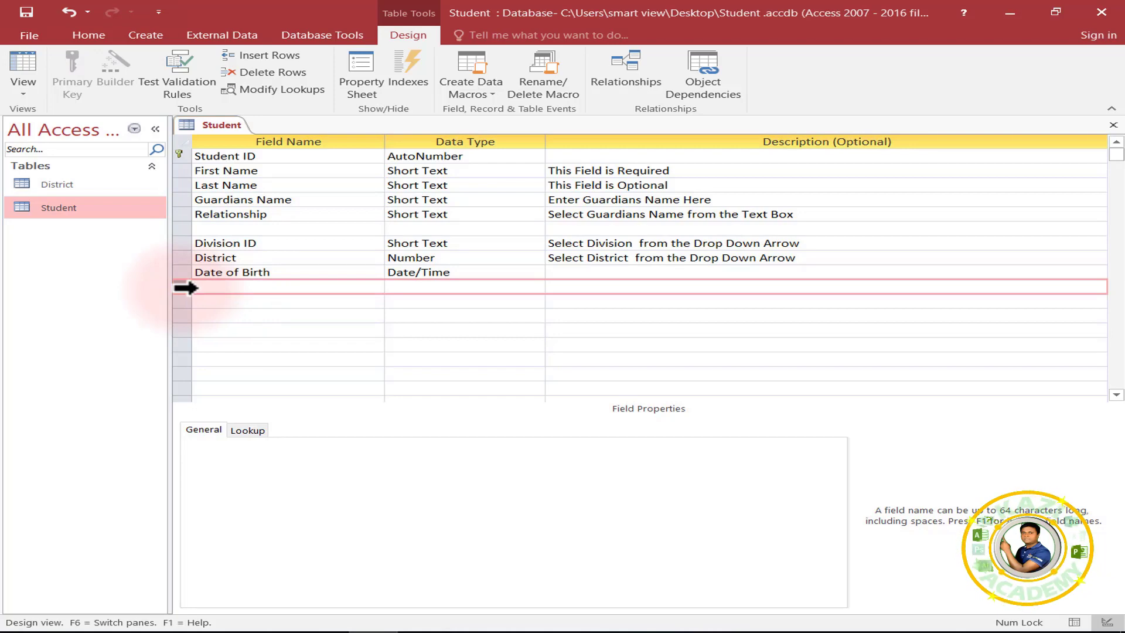
{"action": "mouse_move", "coordinate": [187, 288]}
{"action": "left_mouse_down"}
{"action": "mouse_move", "coordinate": [189, 244]}
{"action": "mouse_move", "coordinate": [194, 289]}
{"action": "left_mouse_up"}
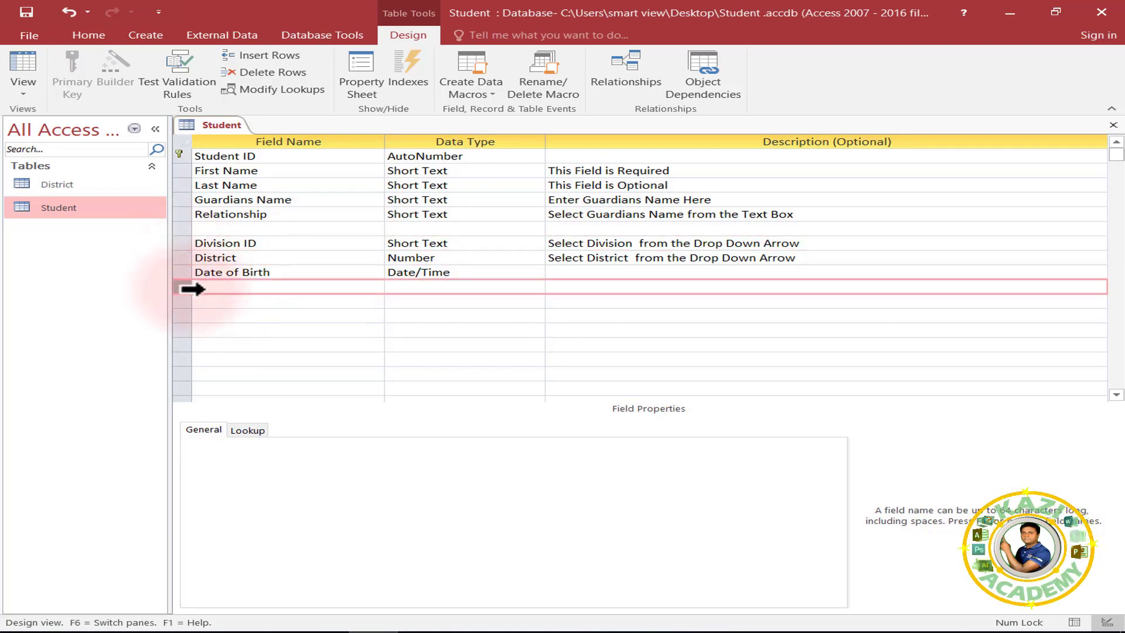
Add Occupation as Short Text described 'Enter Occupation', then start MobileNumber below Date of Birth.
{"action": "left_click", "coordinate": [220, 228]}
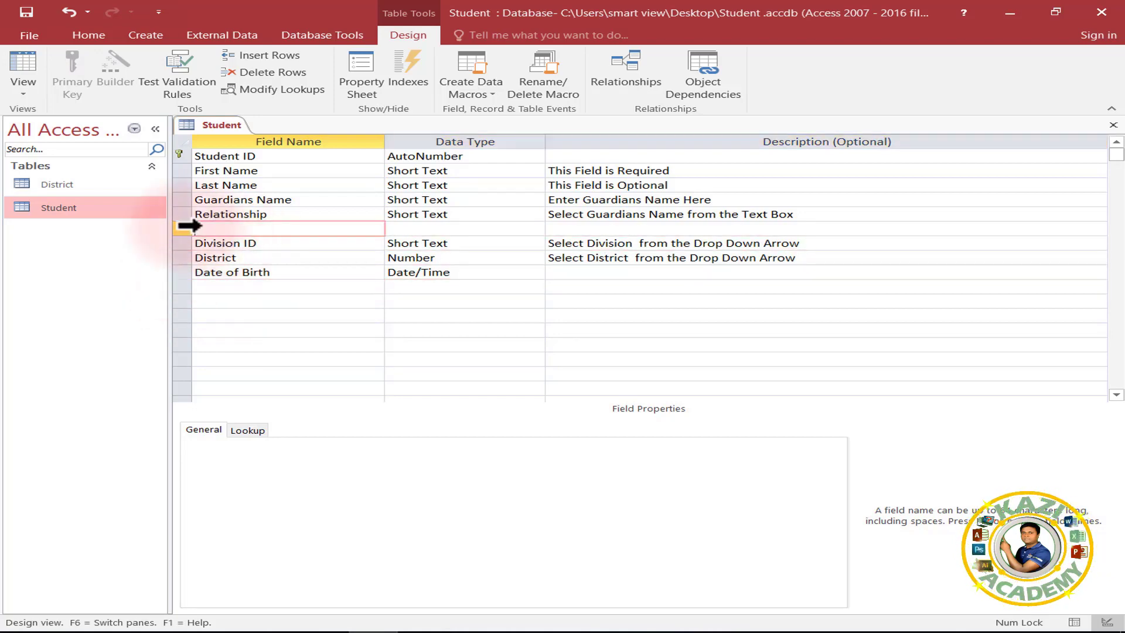
{"action": "type", "text": "Occupa"}
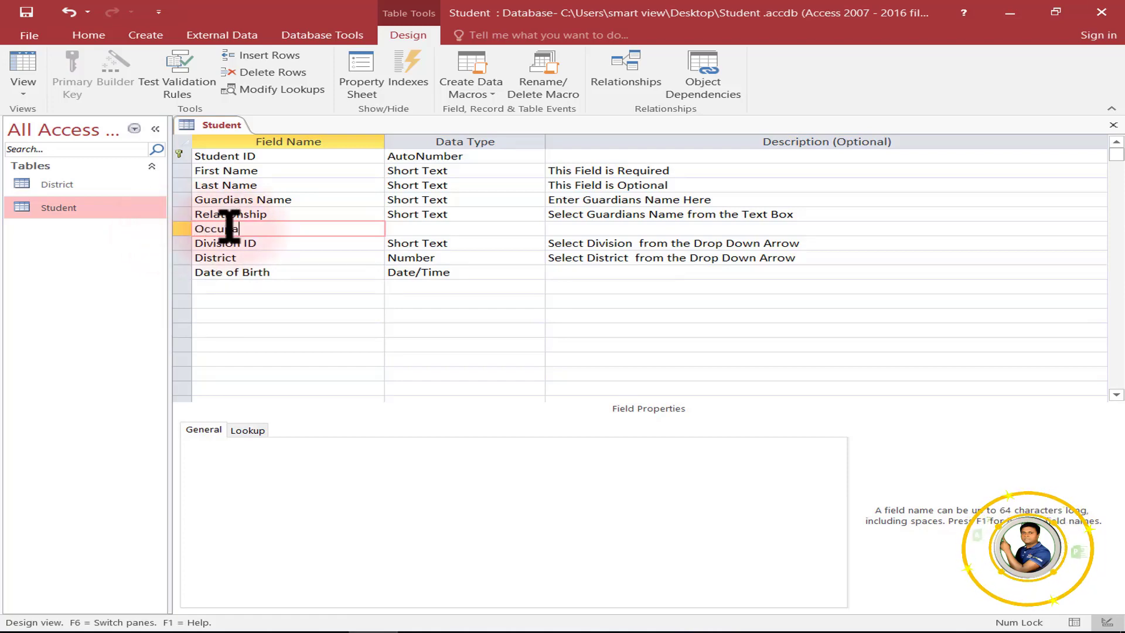
{"action": "type", "text": "tion"}
{"action": "left_click", "coordinate": [469, 229]}
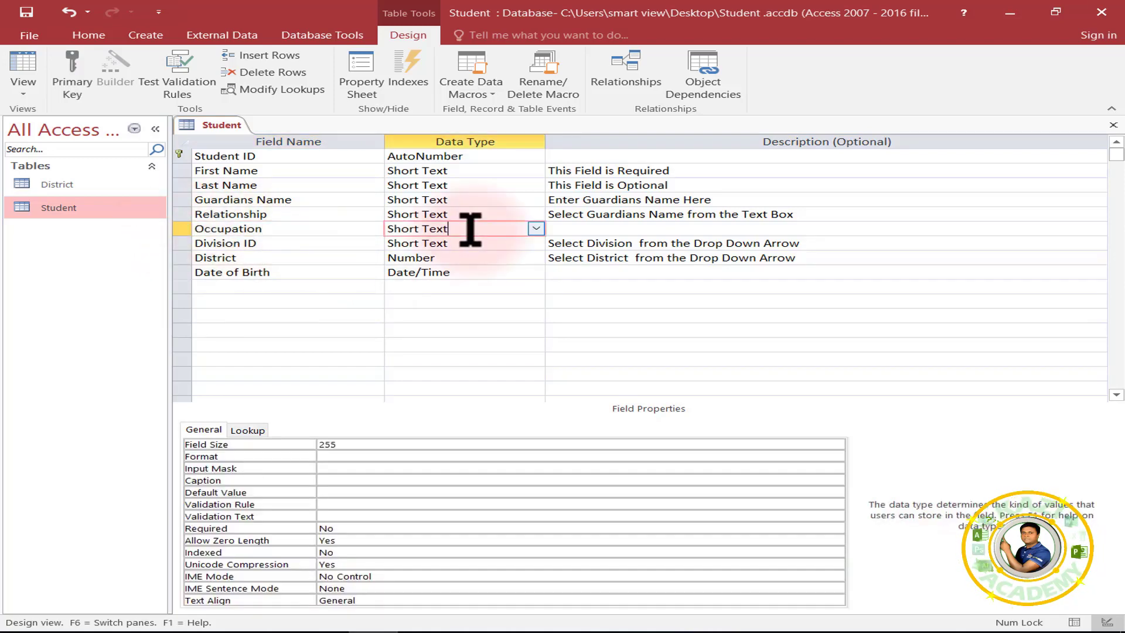
{"action": "left_click", "coordinate": [571, 228]}
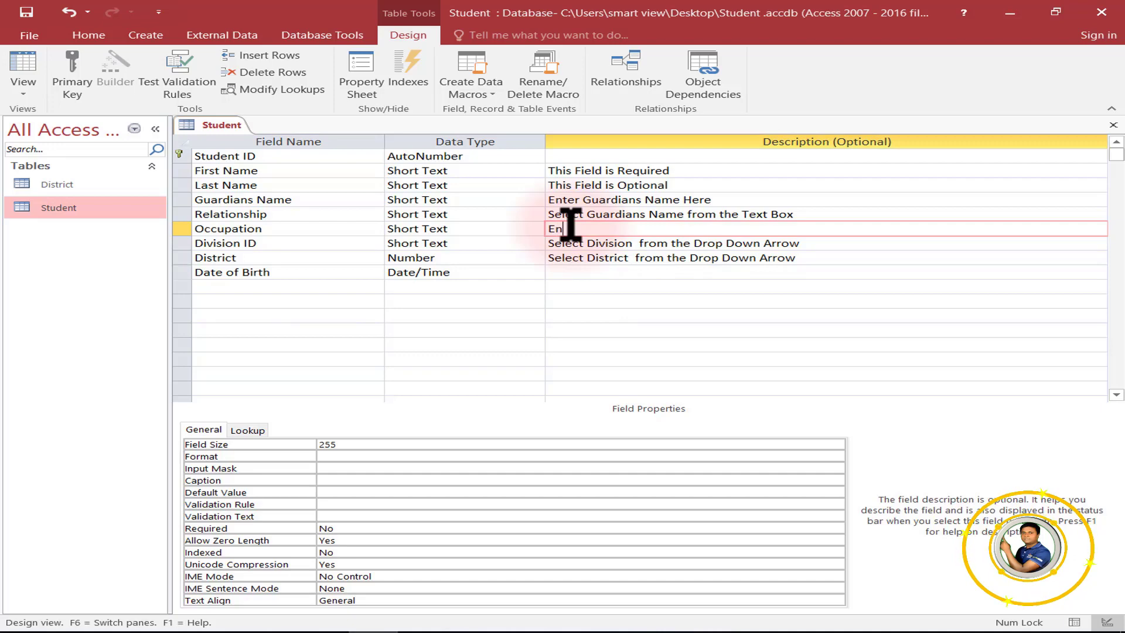
{"action": "type", "text": "Enter"}
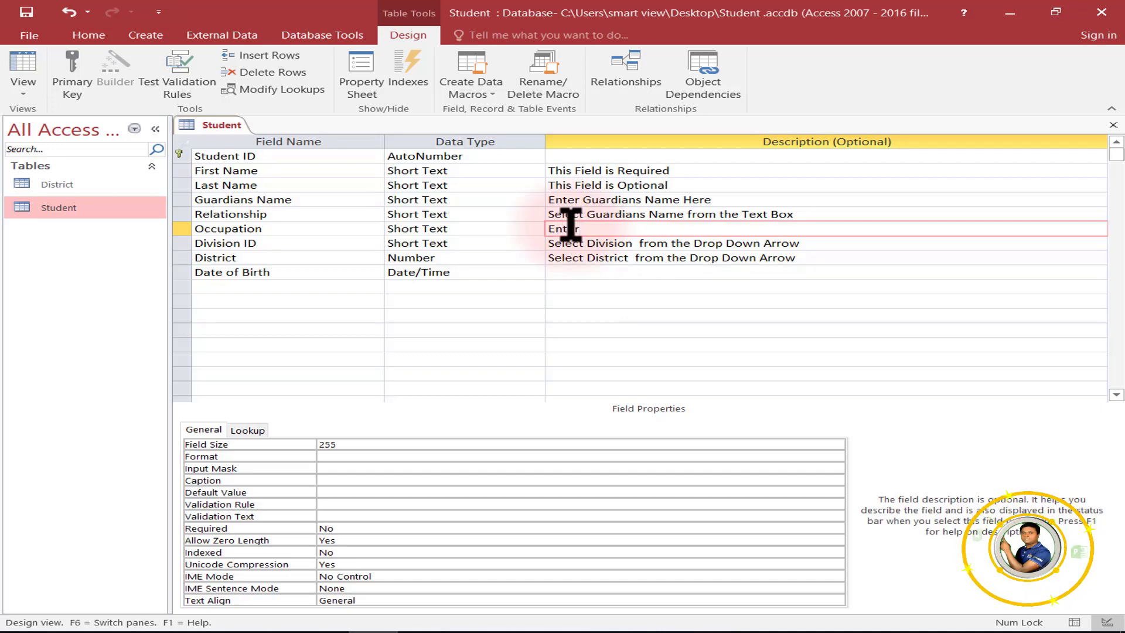
{"action": "type", "text": " Occupation"}
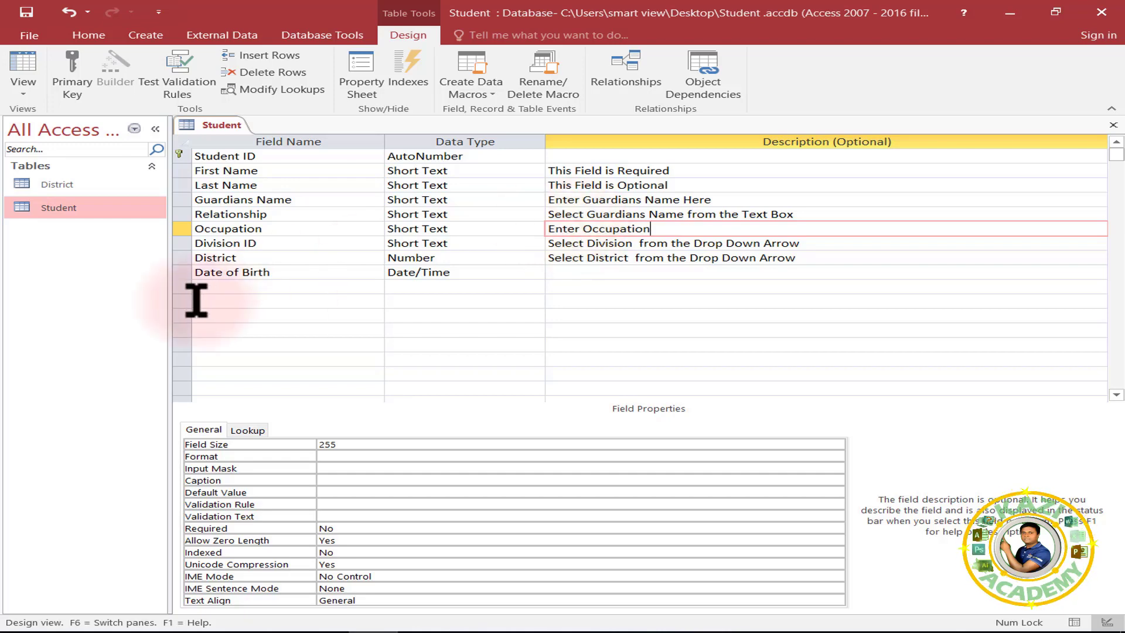
{"action": "left_click", "coordinate": [272, 286]}
{"action": "type", "text": "MobileNumber"}
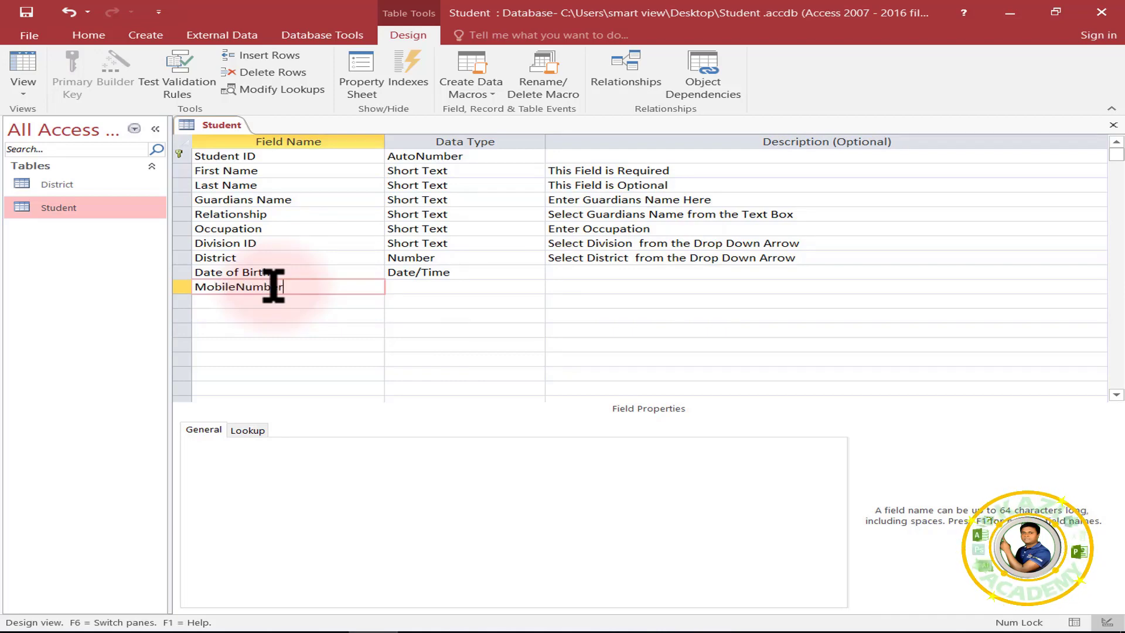
Make MobileNumber Short Text and launch the Input Mask Wizard, saving the table first.
{"action": "left_click", "coordinate": [503, 287]}
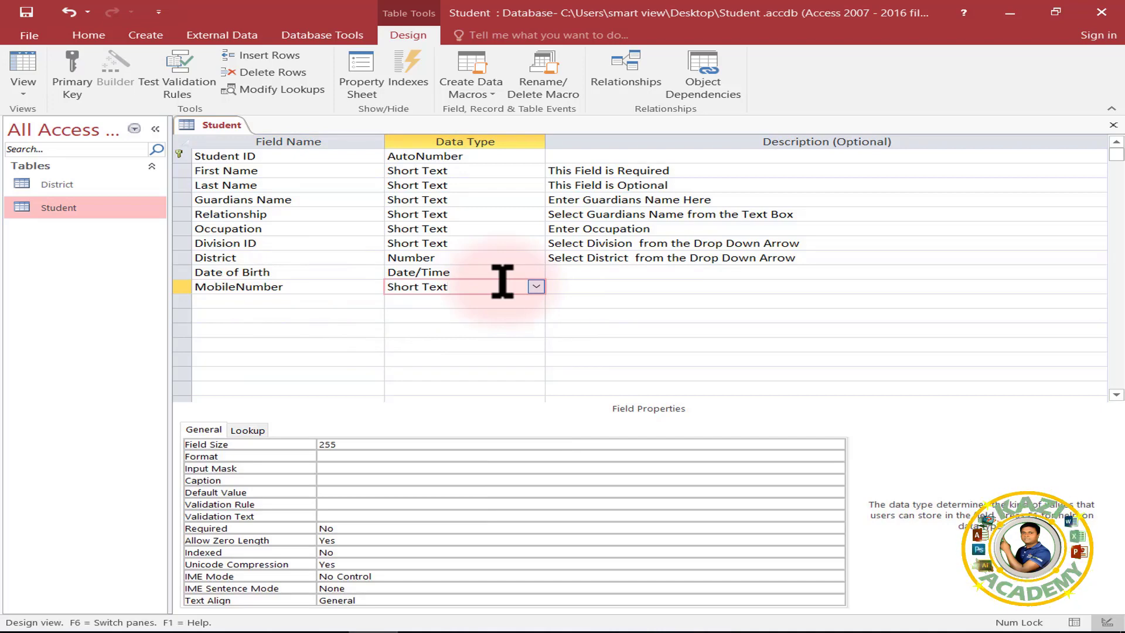
{"action": "scroll", "coordinate": [478, 351], "scroll_direction": "down", "scroll_amount": 2}
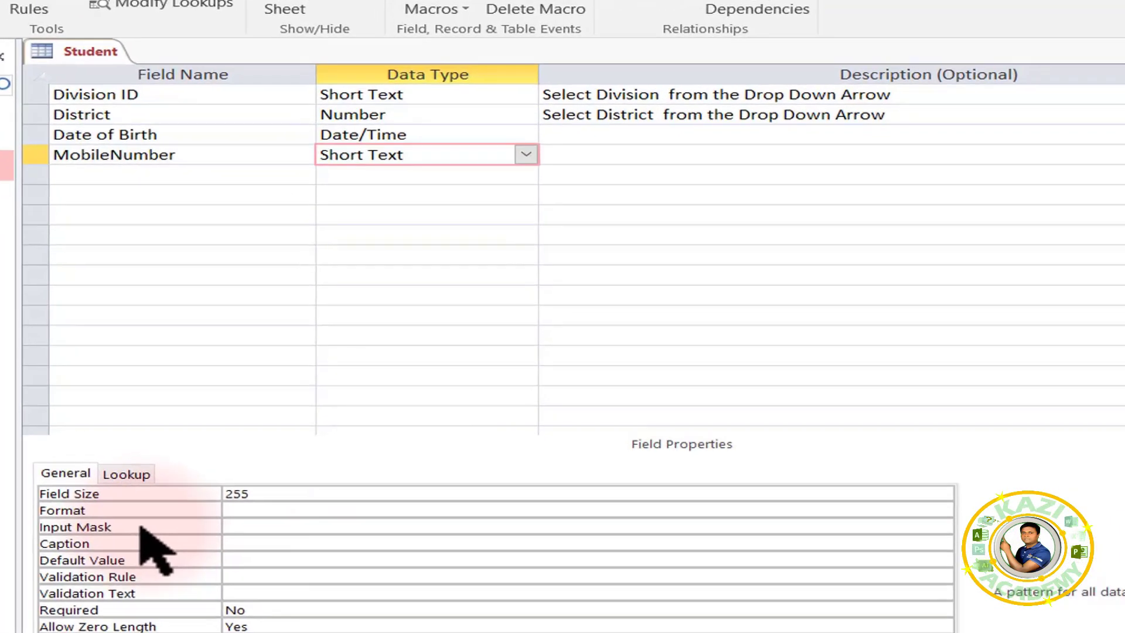
{"action": "left_click", "coordinate": [227, 470]}
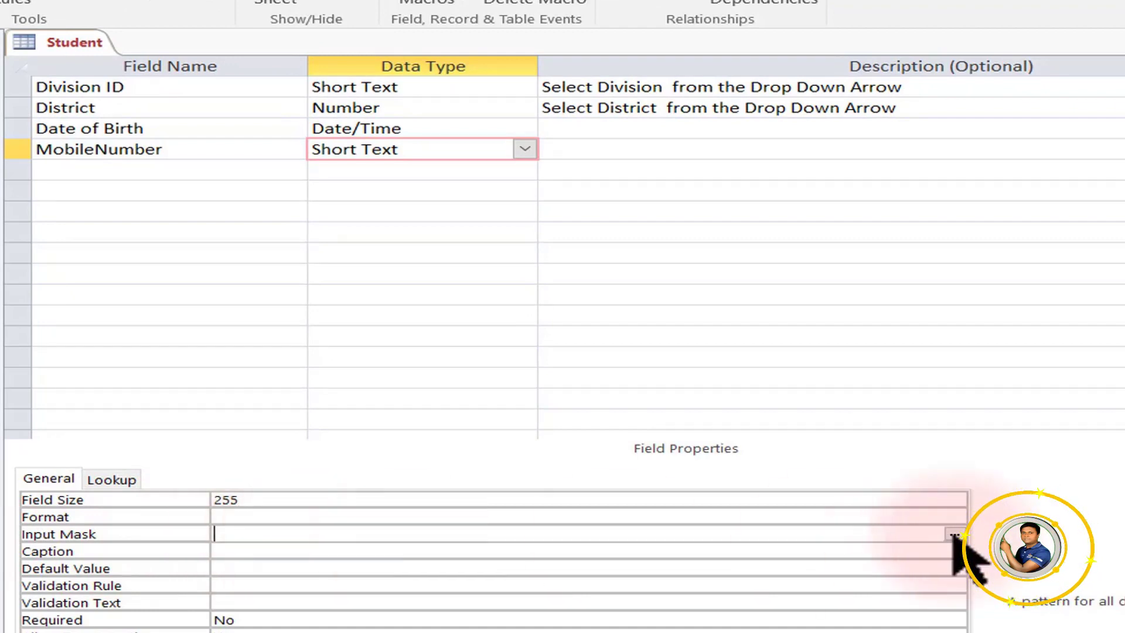
{"action": "left_click", "coordinate": [954, 537]}
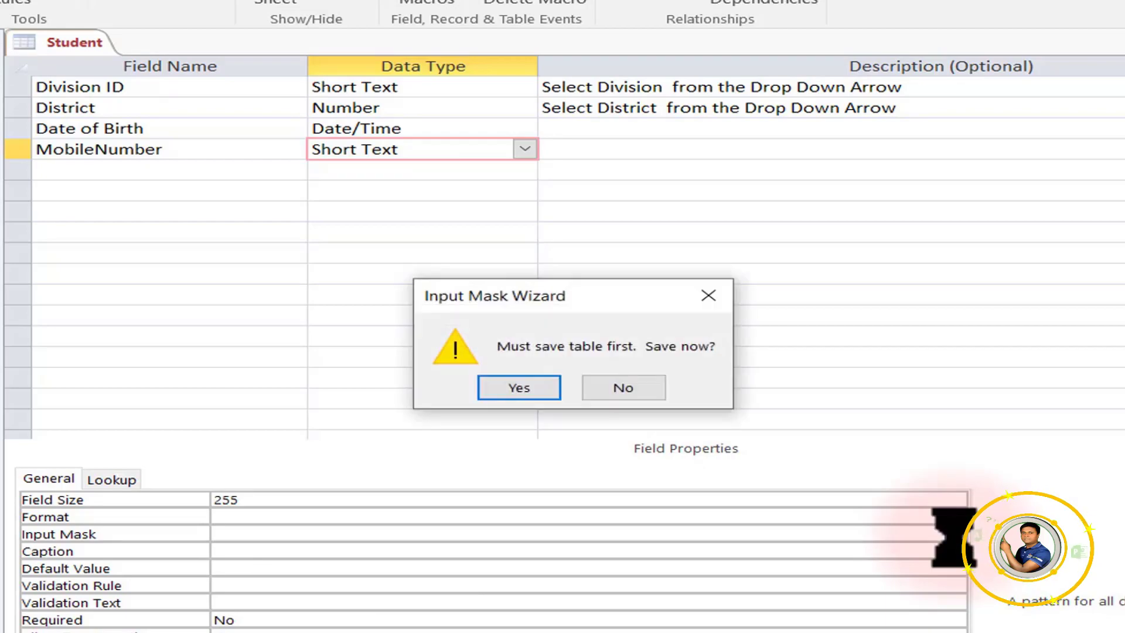
{"action": "left_click", "coordinate": [515, 388]}
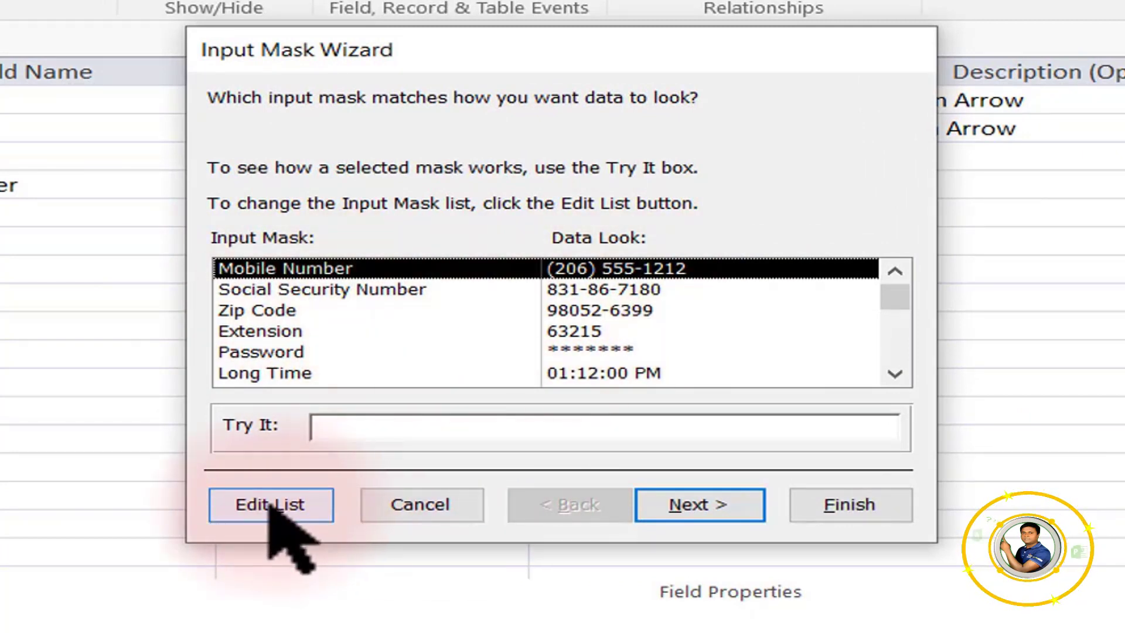
{"action": "left_click", "coordinate": [372, 291]}
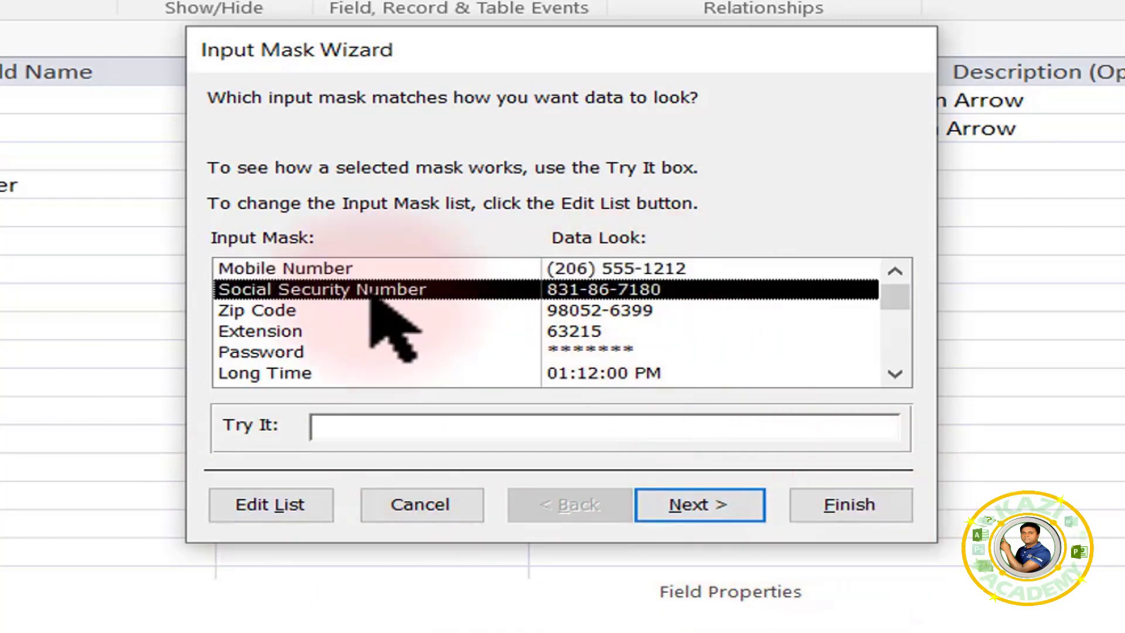
{"action": "left_click", "coordinate": [548, 310]}
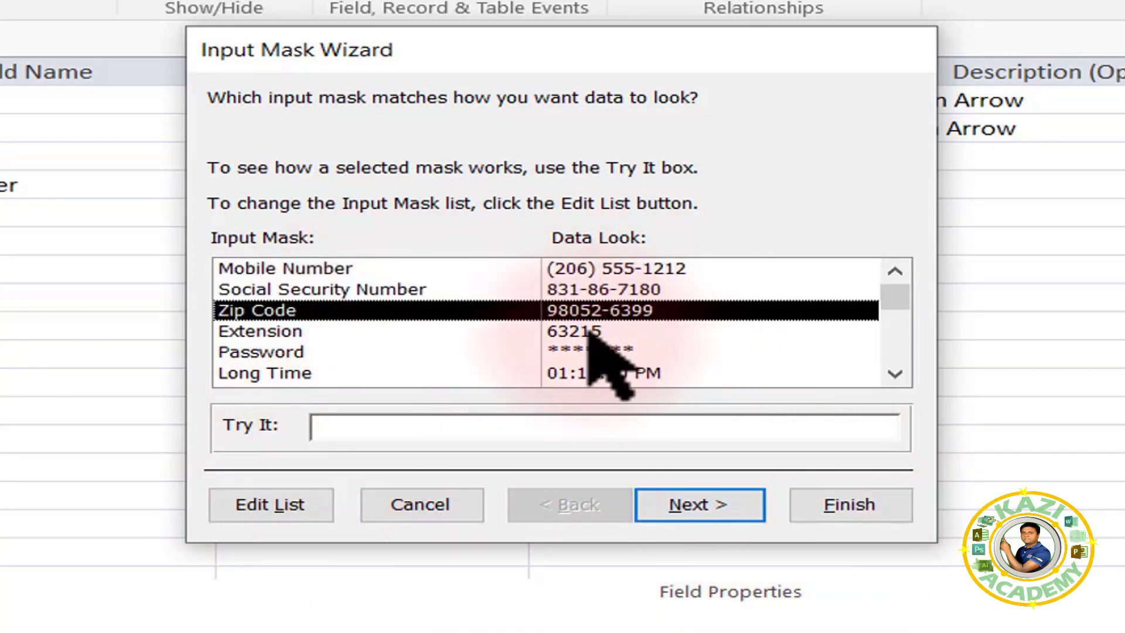
{"action": "left_click", "coordinate": [588, 331]}
{"action": "left_click", "coordinate": [586, 353]}
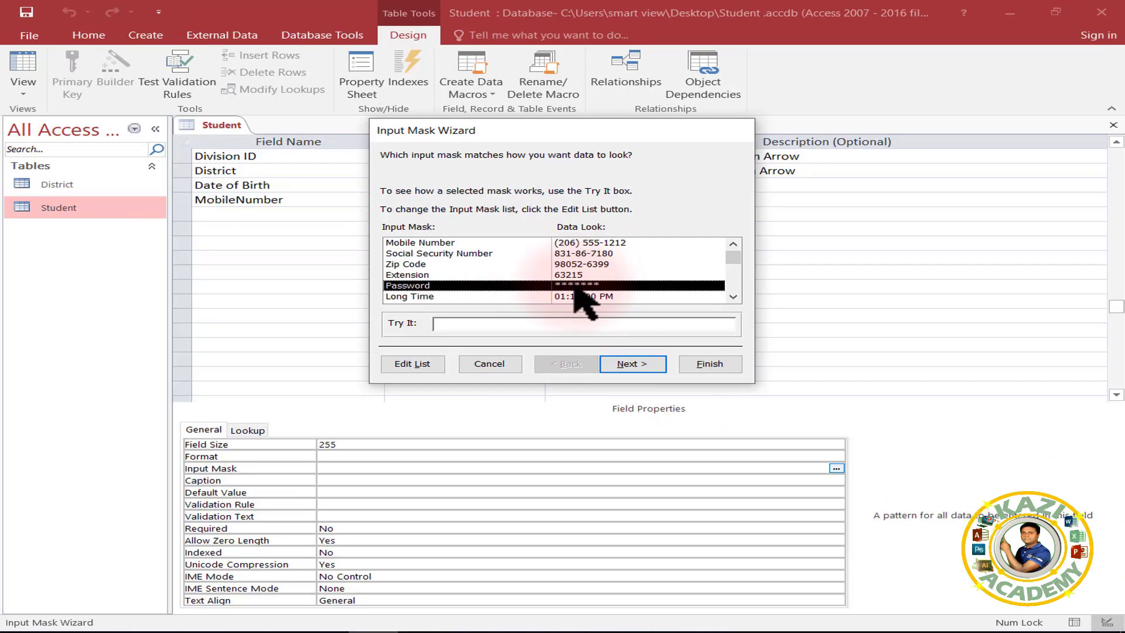
{"action": "scroll", "coordinate": [586, 296], "scroll_direction": "down", "scroll_amount": 1}
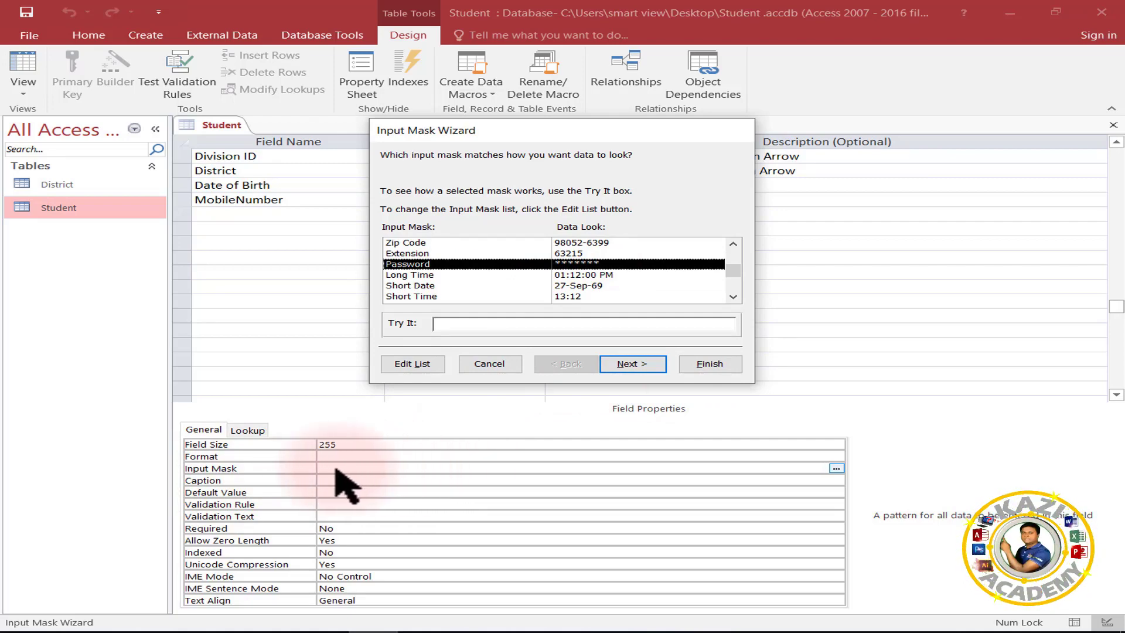
{"action": "left_click", "coordinate": [490, 366]}
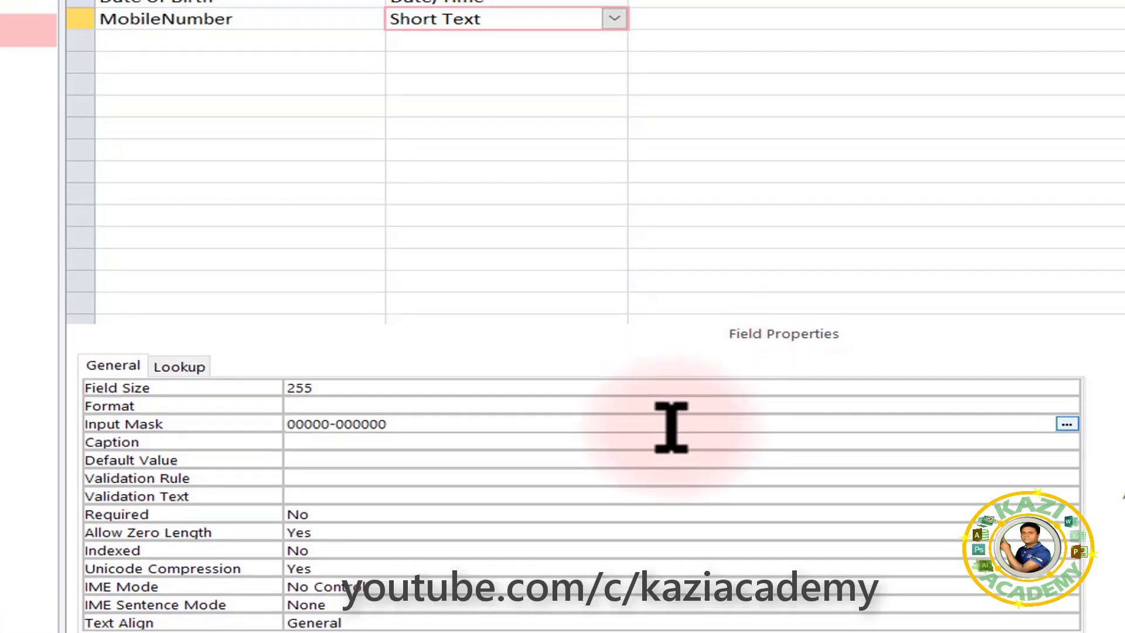
Describe MobileNumber as 'Input 11 Digit Mobile Number' and close the Student design.
{"action": "left_click", "coordinate": [733, 181]}
{"action": "type", "text": "I"}
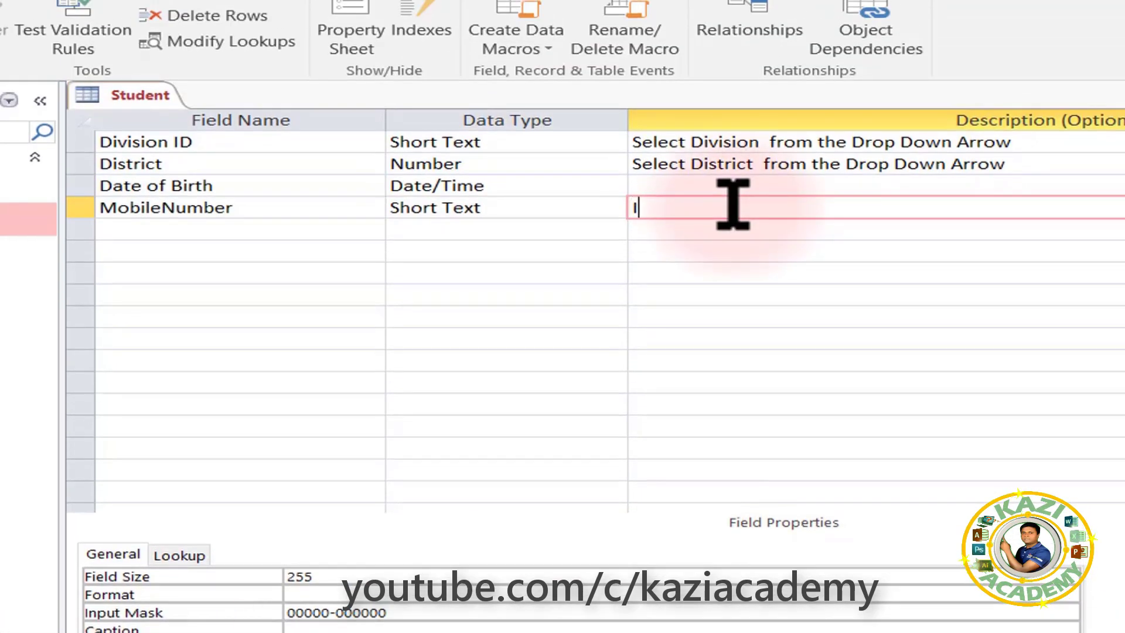
{"action": "type", "text": "nput 11 Digit Mobile Number"}
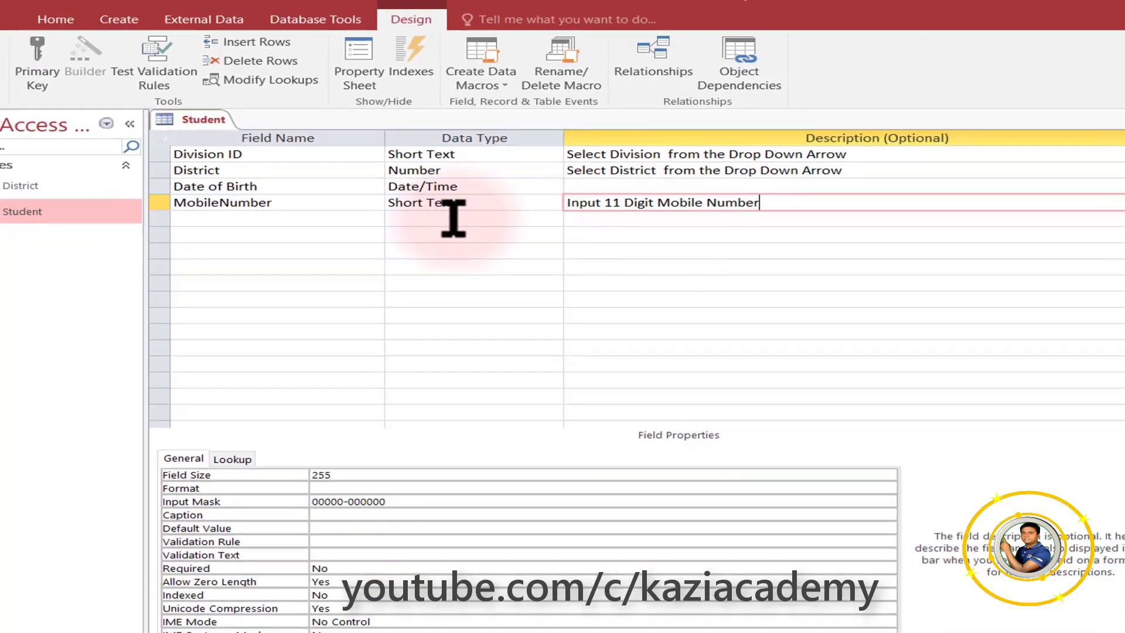
{"action": "left_click", "coordinate": [454, 218]}
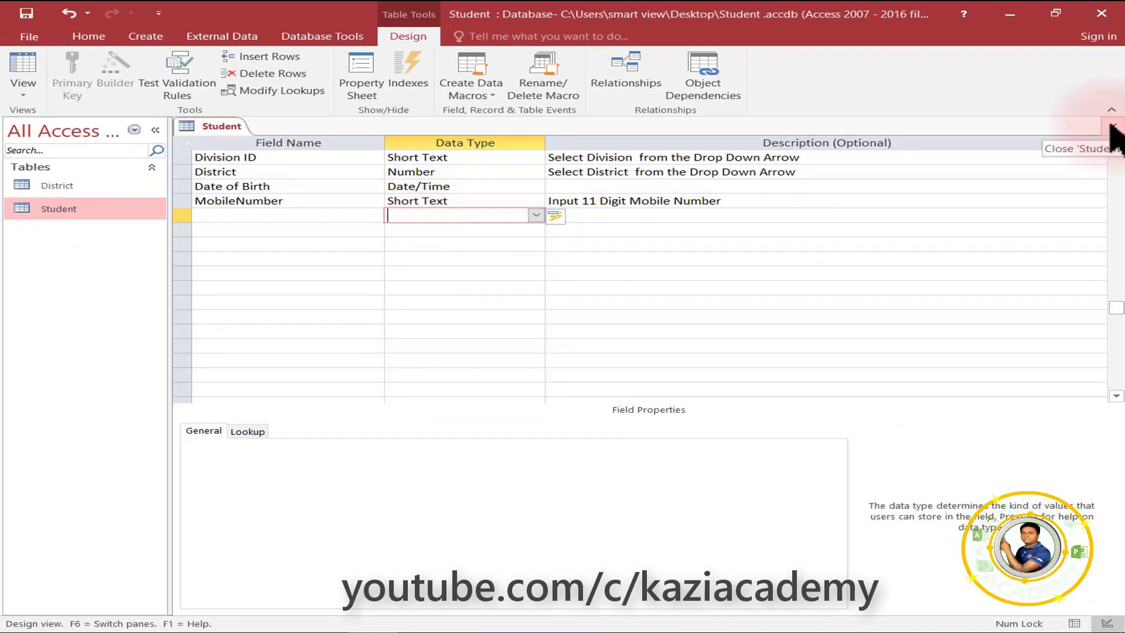
{"action": "left_click", "coordinate": [1113, 126]}
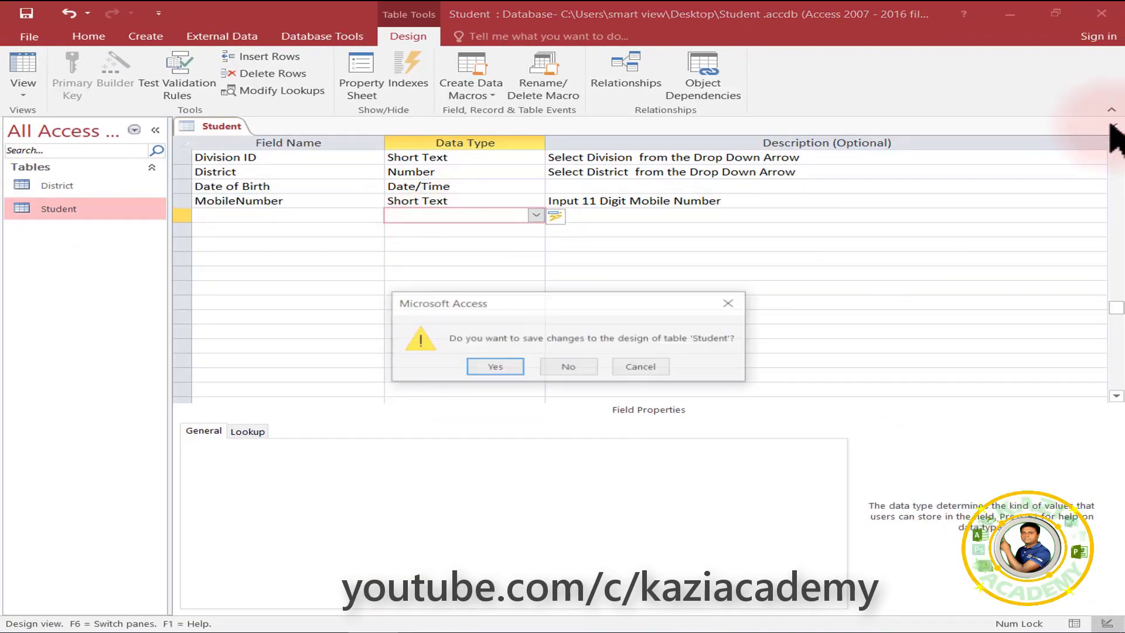
Save the Student design and open its datasheet, scrolling right to MobileNumber.
{"action": "left_click", "coordinate": [495, 367]}
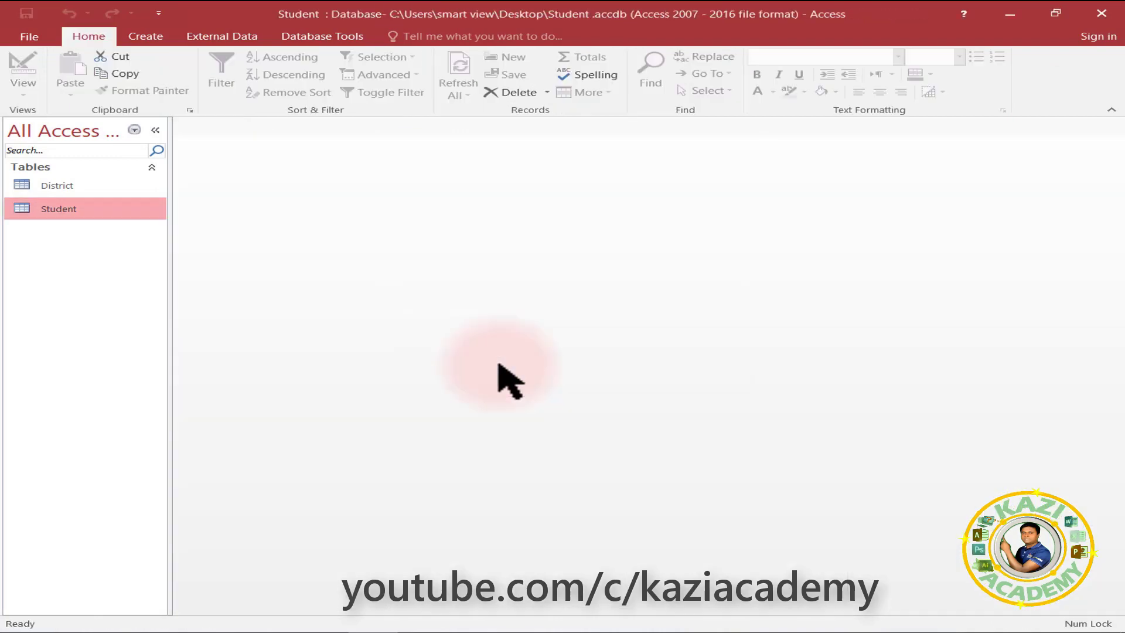
{"action": "double_click", "coordinate": [75, 210]}
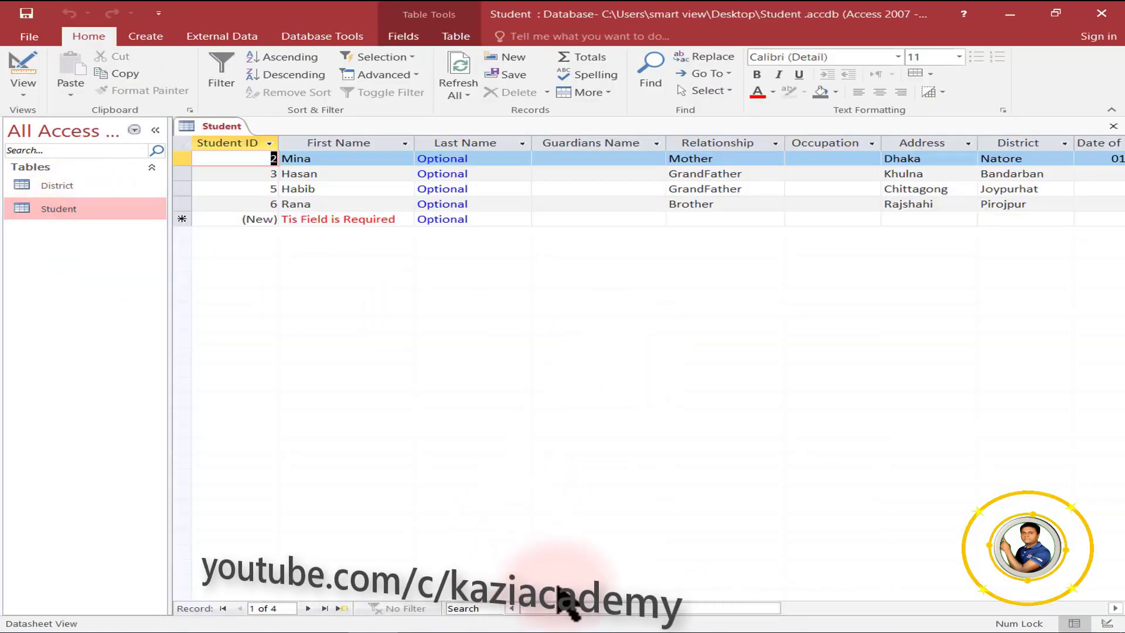
{"action": "left_click_drag", "start_coordinate": [572, 606], "coordinate": [667, 609]}
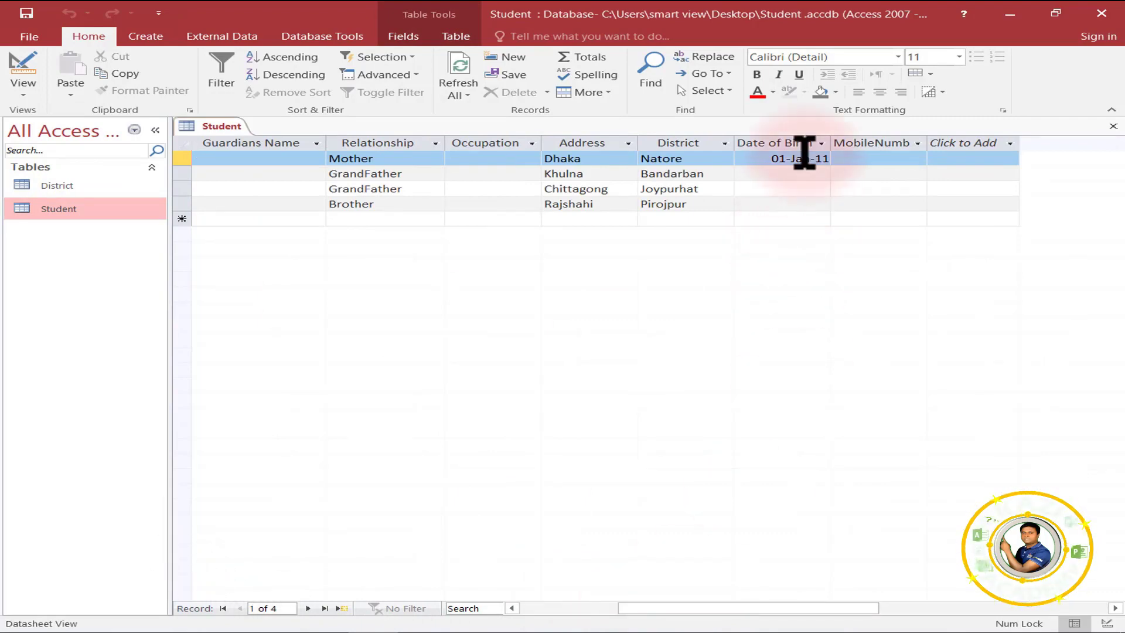
{"action": "left_click_drag", "start_coordinate": [774, 613], "coordinate": [849, 613]}
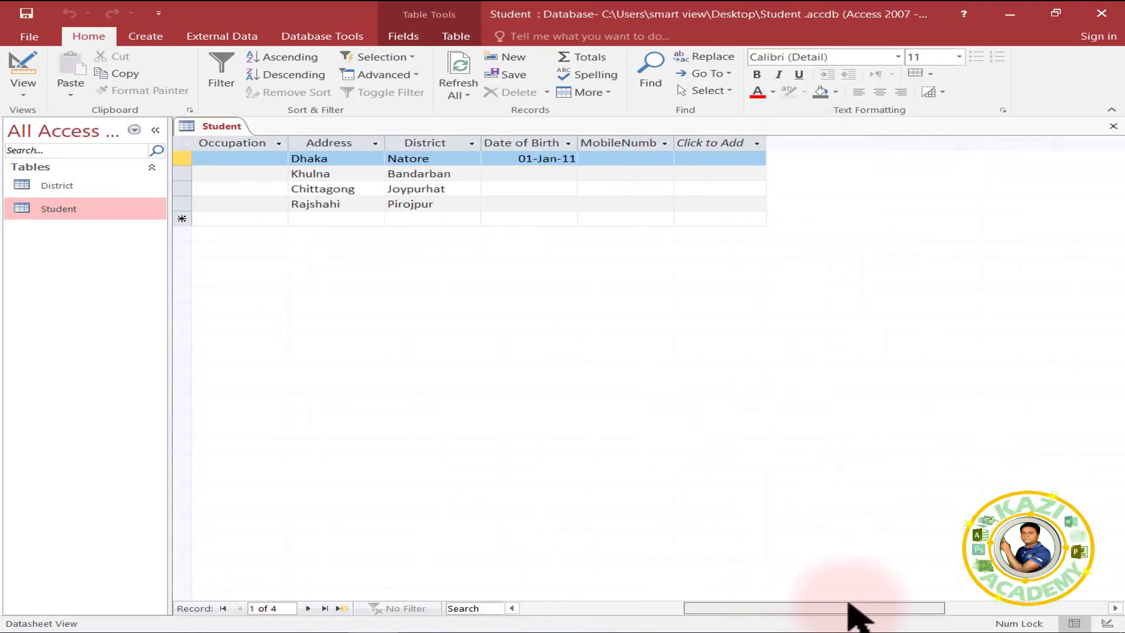
{"action": "left_click", "coordinate": [645, 158]}
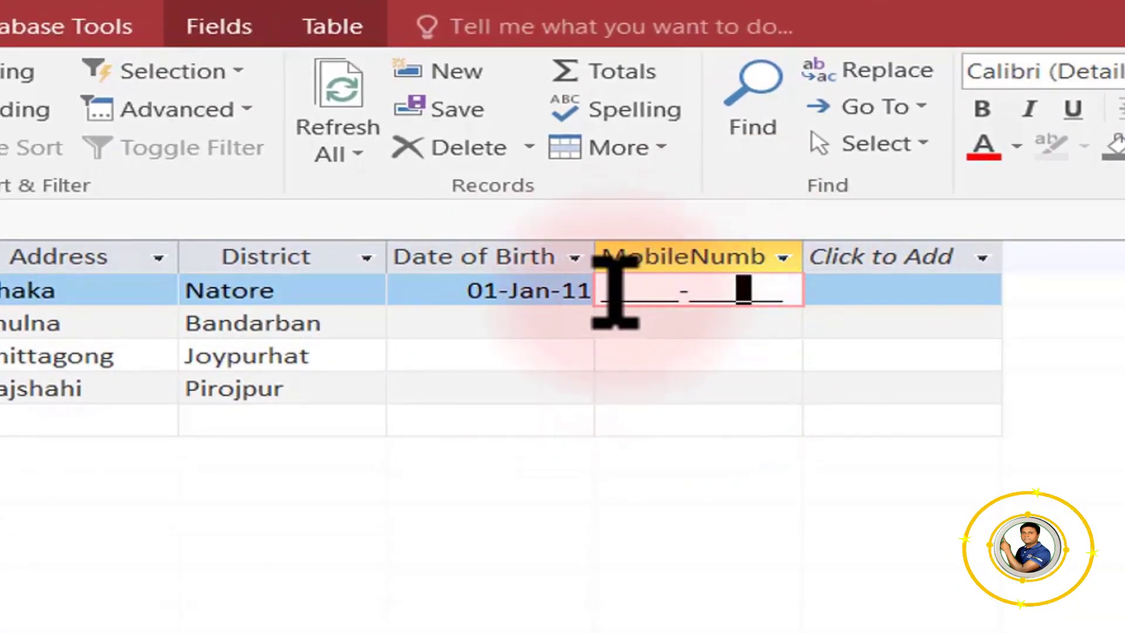
{"action": "left_click", "coordinate": [606, 286]}
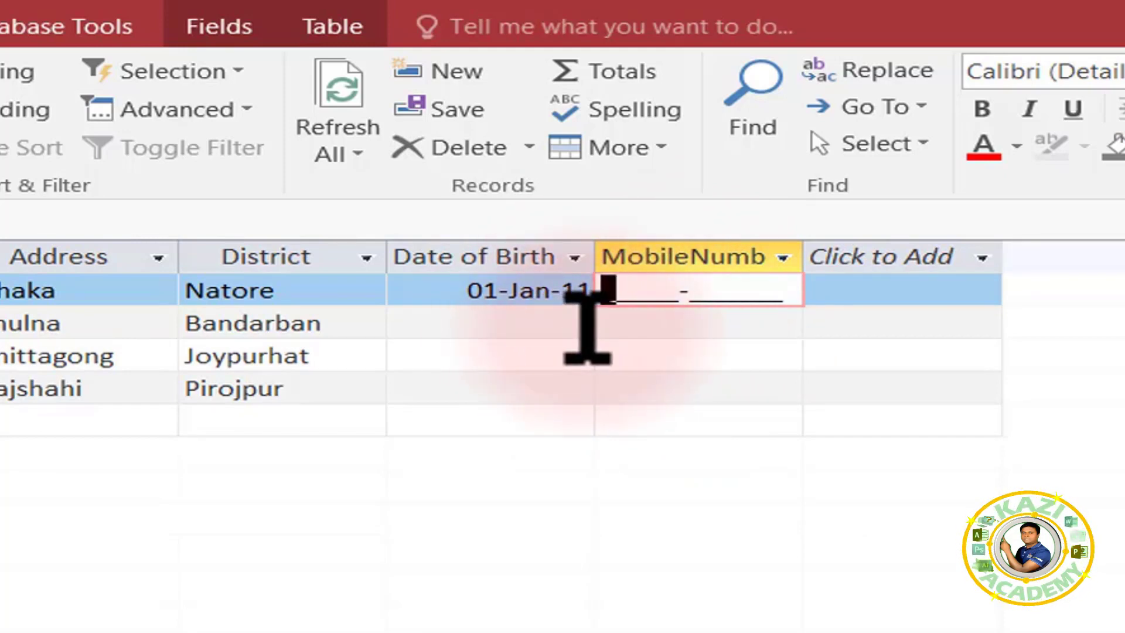
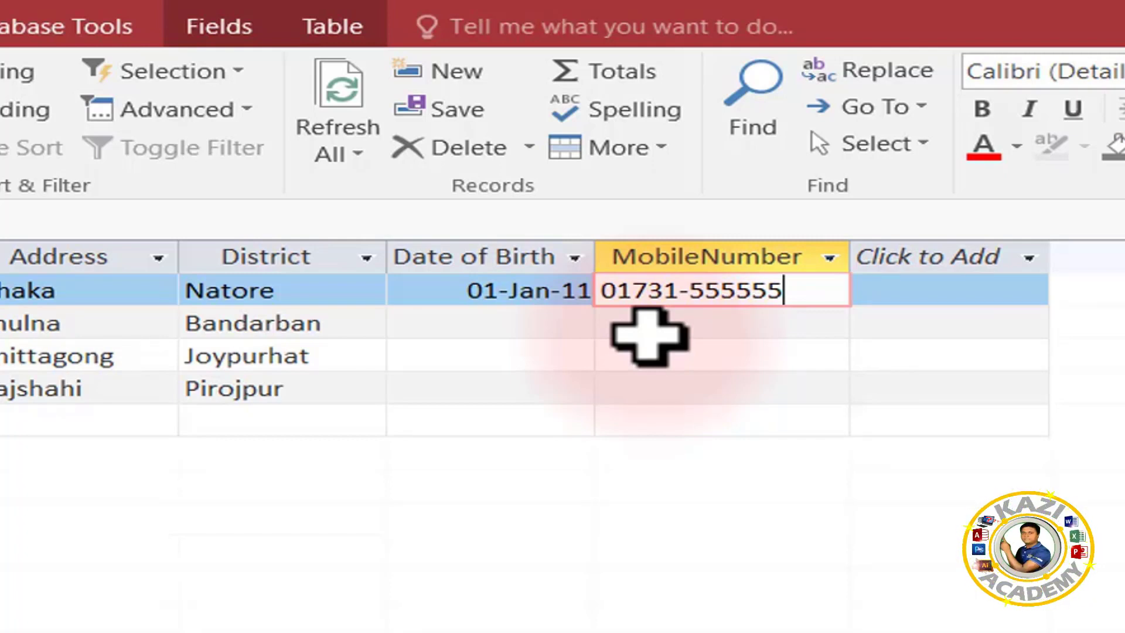
{"action": "left_click", "coordinate": [649, 337]}
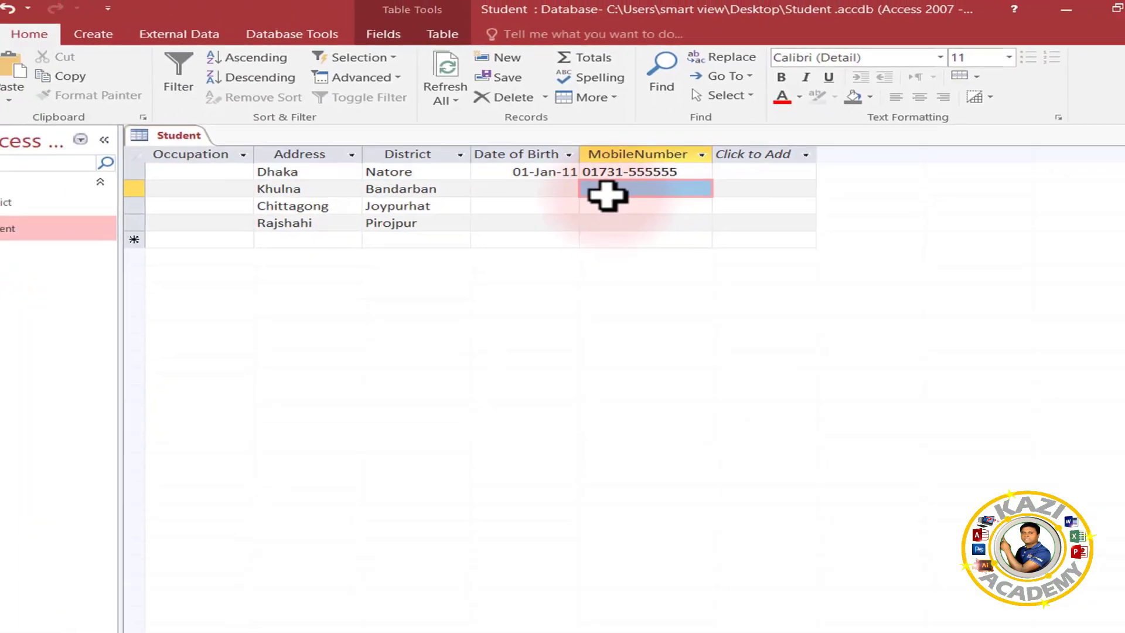
Save the datasheet layout, reopen Student and switch it to Design View.
{"action": "left_click", "coordinate": [698, 193]}
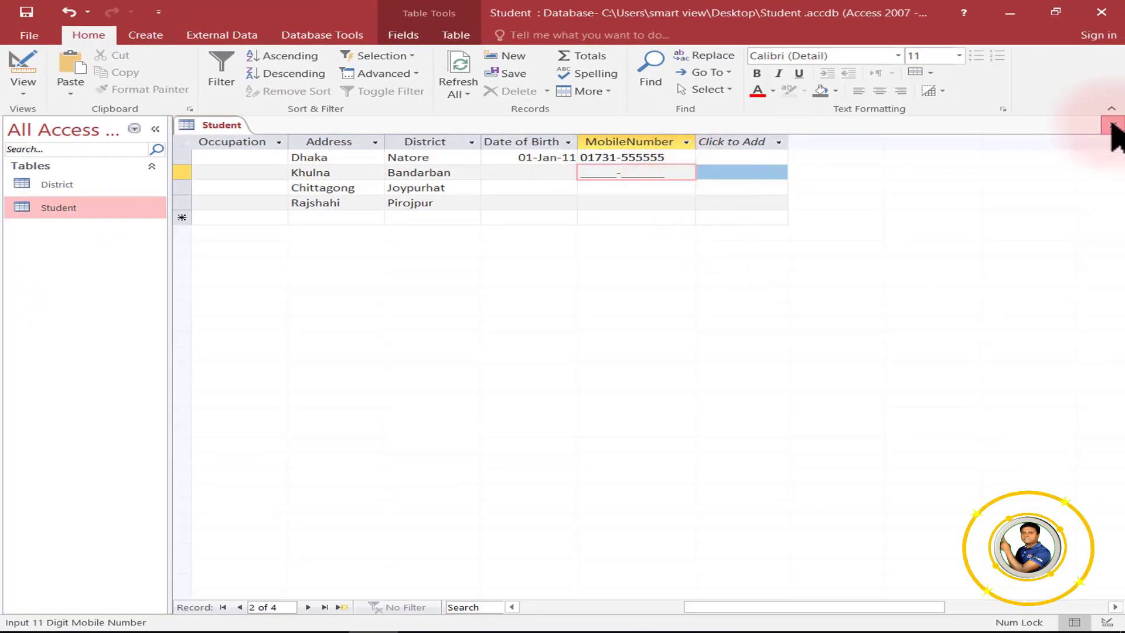
{"action": "left_click", "coordinate": [1111, 125]}
{"action": "left_click", "coordinate": [492, 366]}
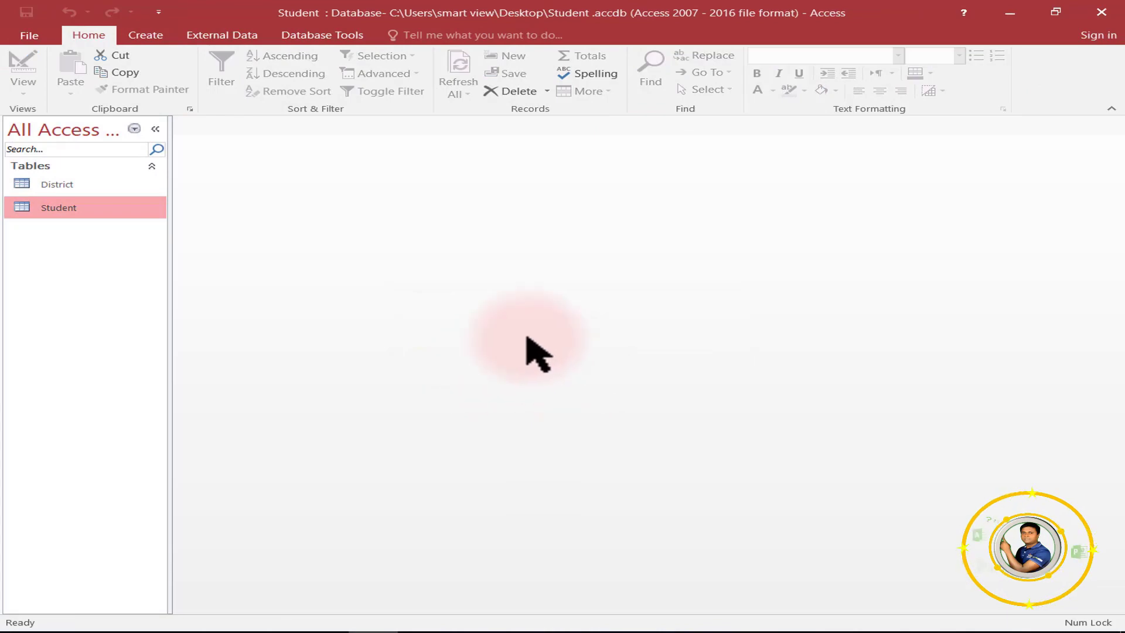
{"action": "double_click", "coordinate": [65, 208]}
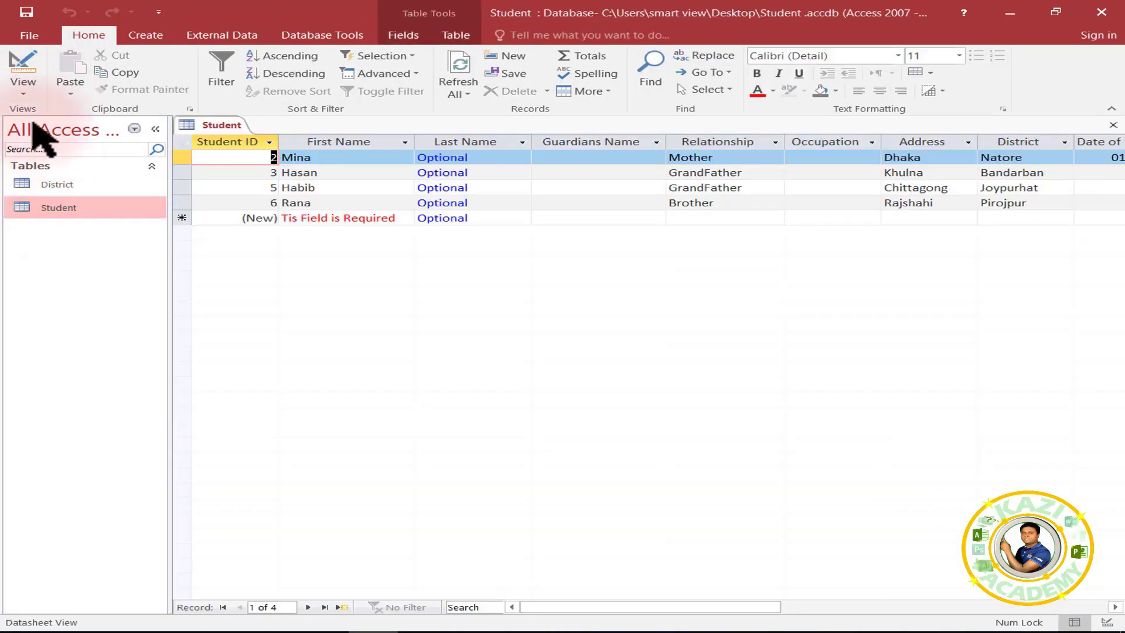
{"action": "left_click", "coordinate": [26, 93]}
{"action": "left_click", "coordinate": [56, 156]}
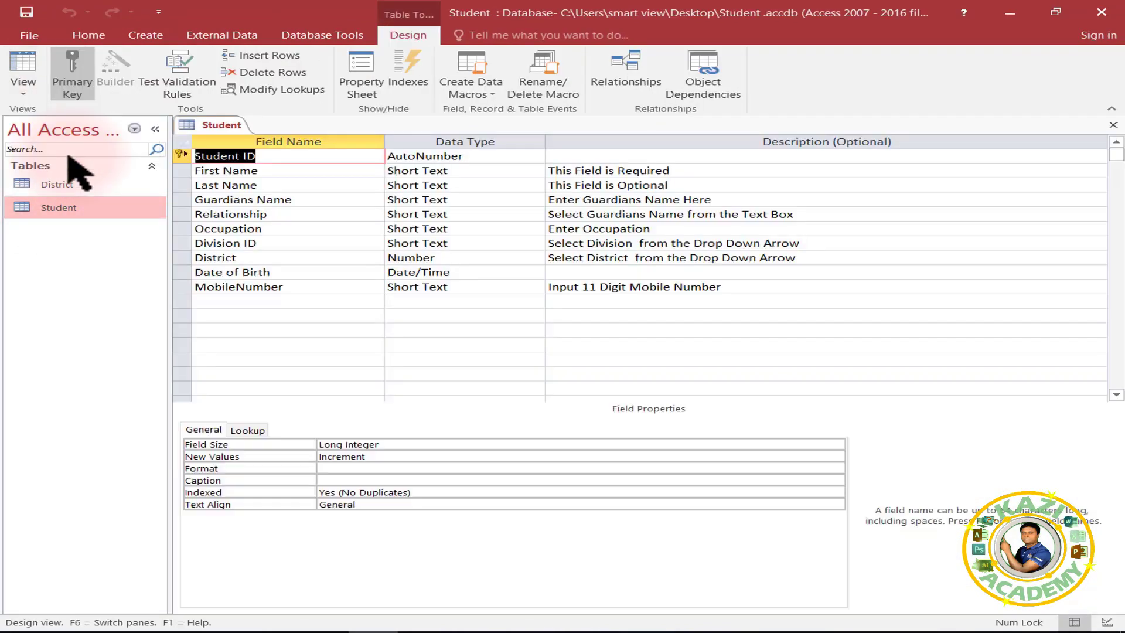
{"action": "left_click", "coordinate": [472, 286]}
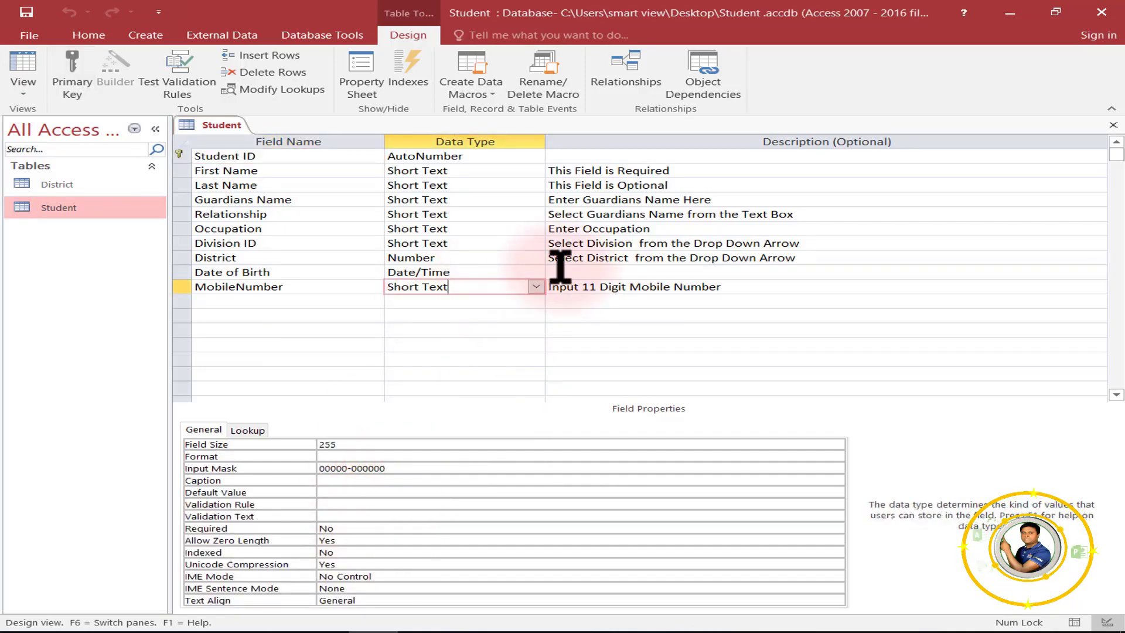
{"action": "left_click", "coordinate": [281, 301]}
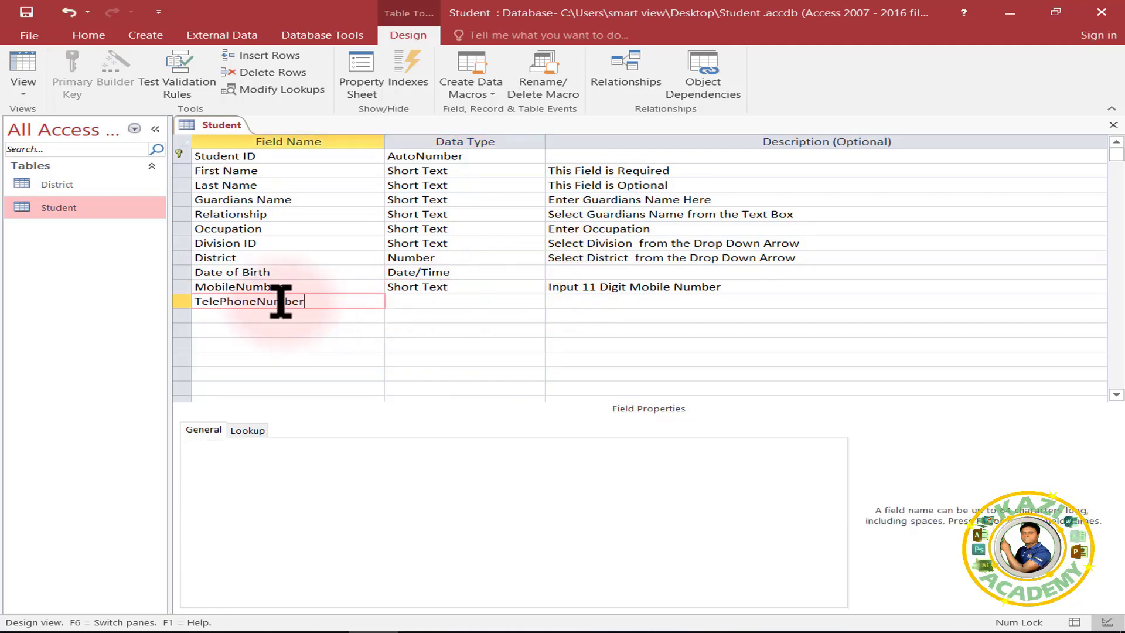
{"action": "left_click", "coordinate": [455, 301]}
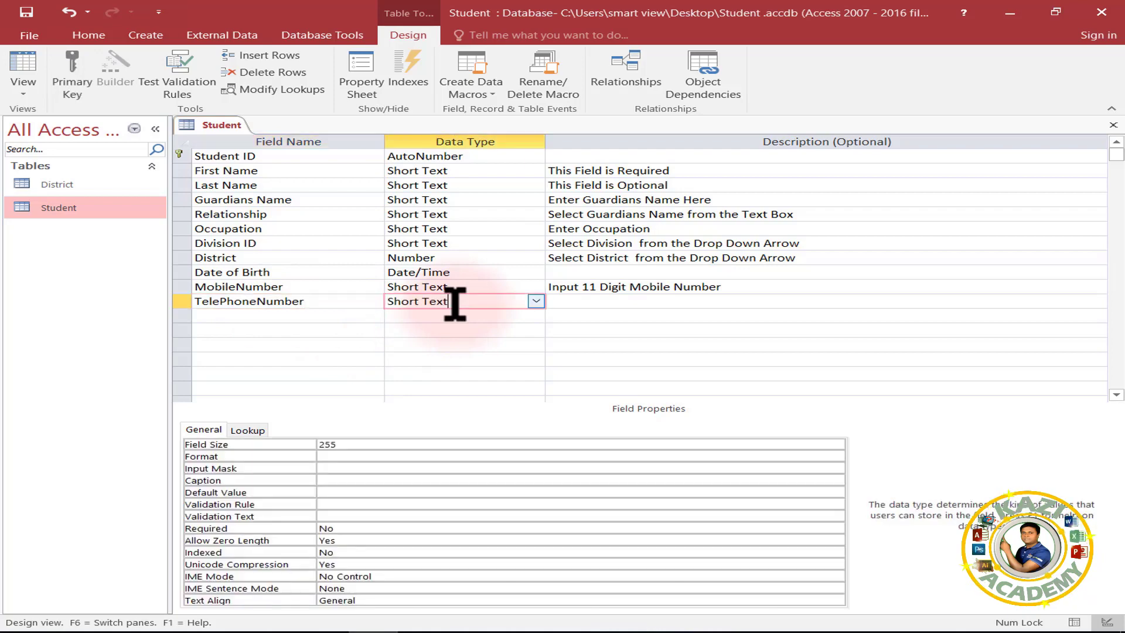
{"action": "left_click", "coordinate": [429, 286]}
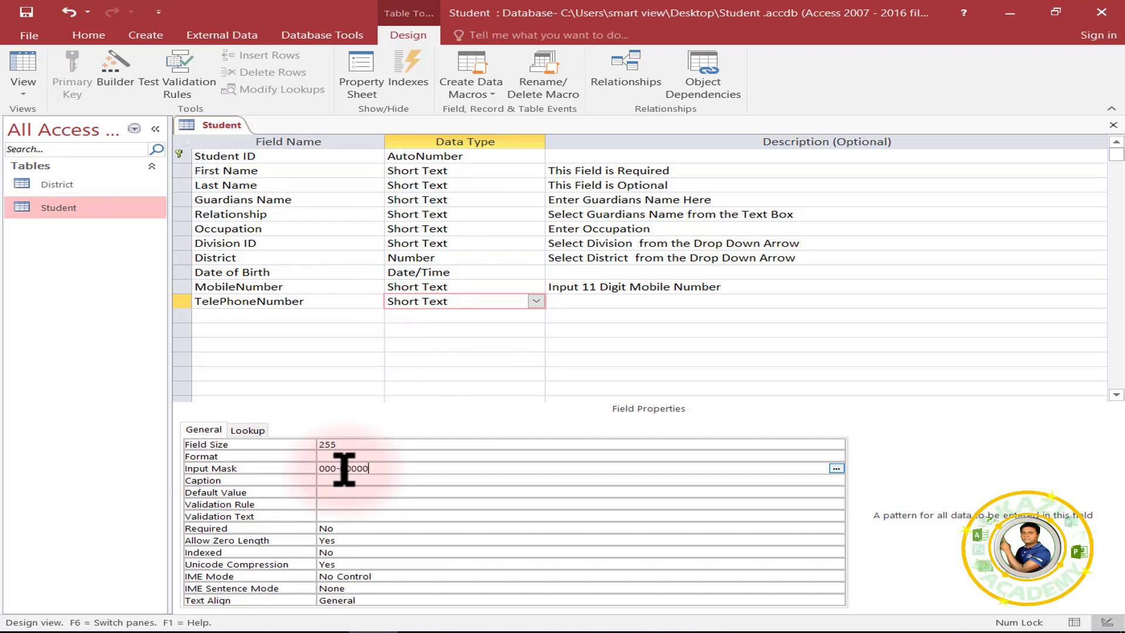
{"action": "type", "text": "000-00000000"}
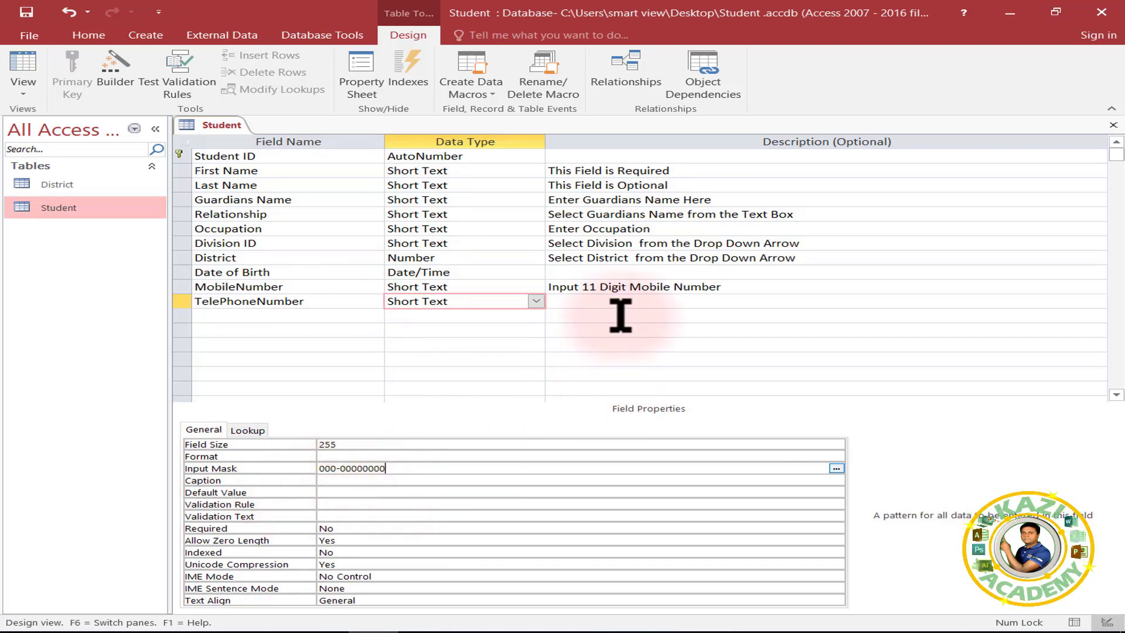
{"action": "left_click", "coordinate": [593, 299]}
{"action": "type", "text": "Input Vali"}
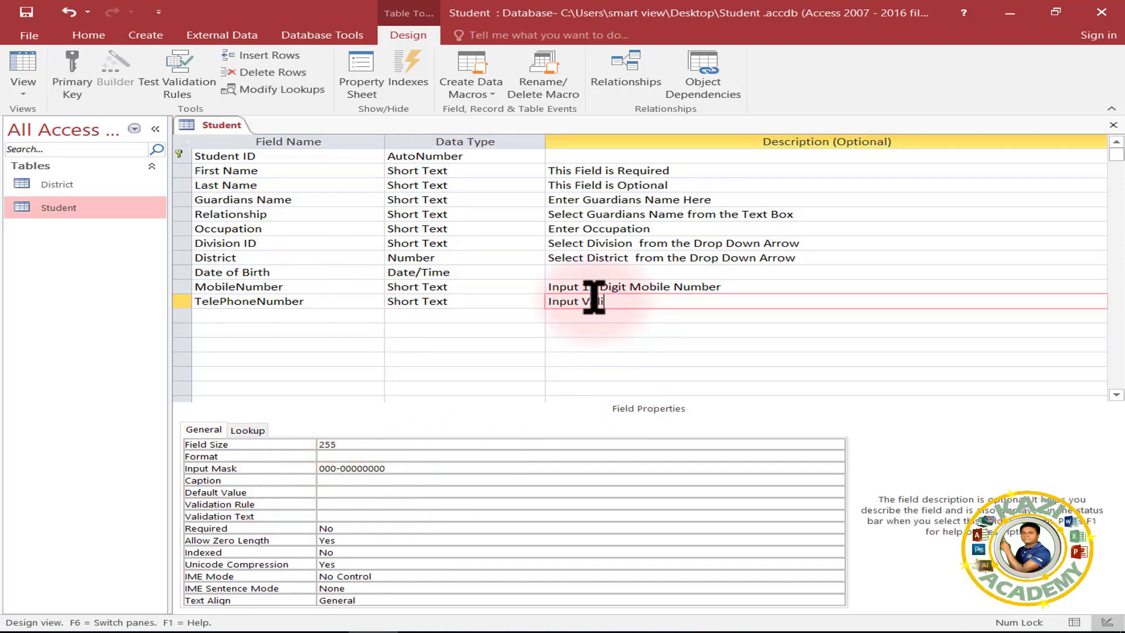
{"action": "type", "text": "d Land Line Number"}
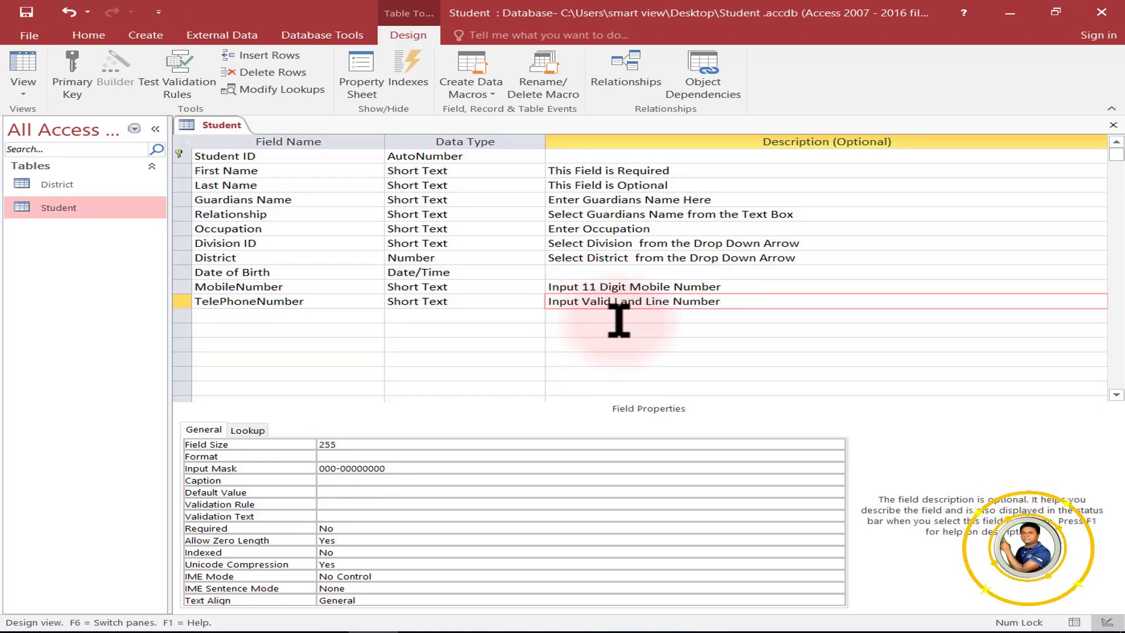
{"action": "left_click", "coordinate": [697, 316]}
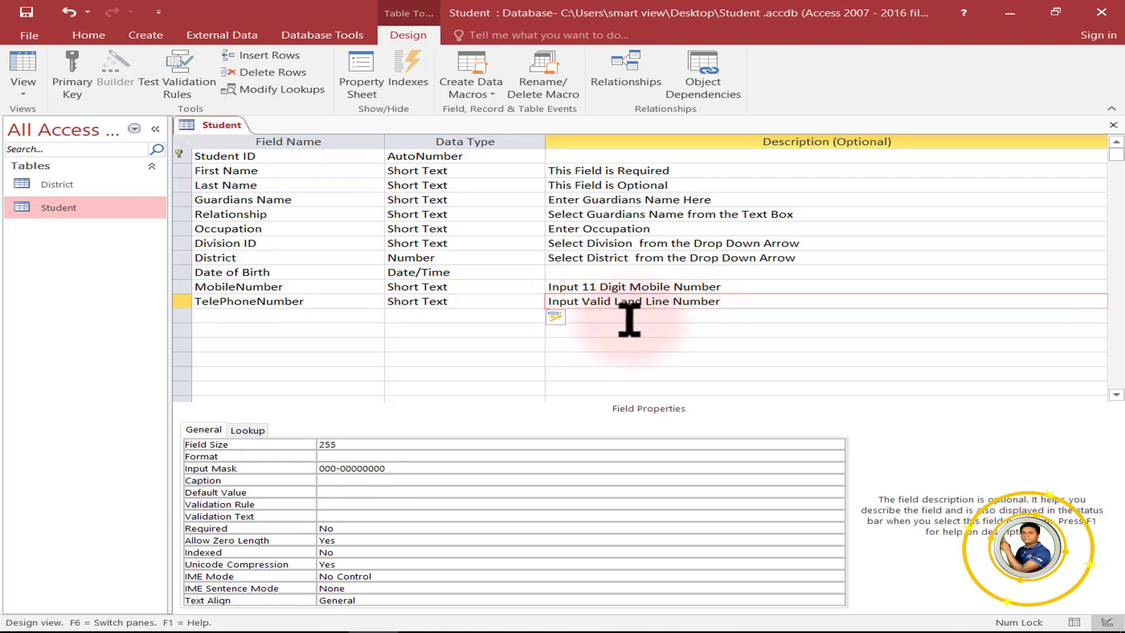
{"action": "left_click", "coordinate": [737, 300]}
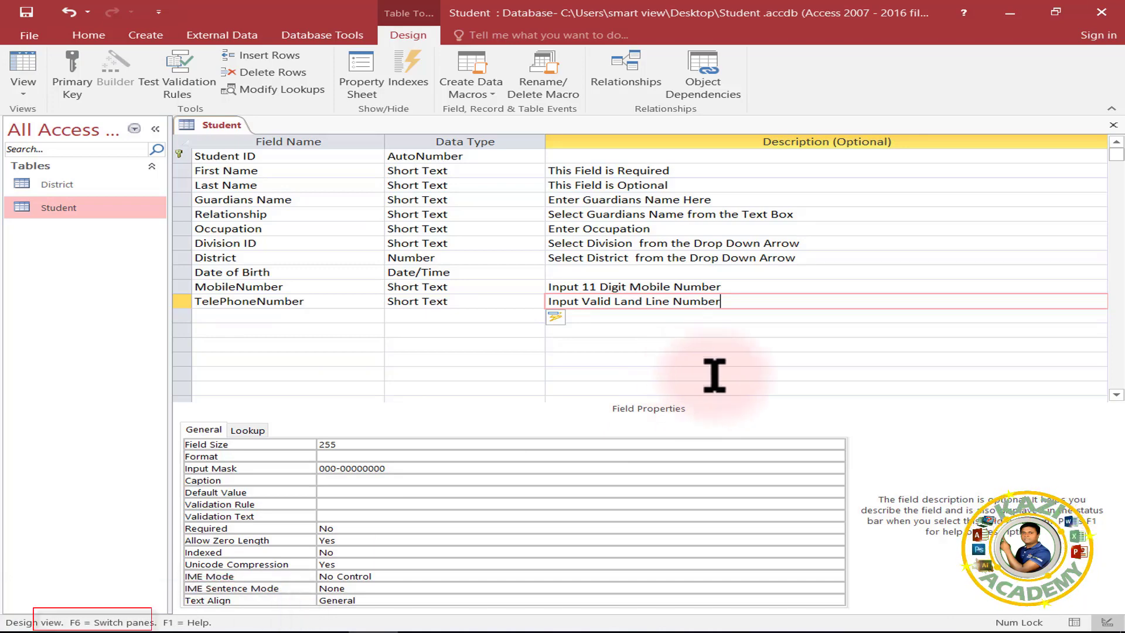
Save and close the Student design, then open its datasheet scrolled right.
{"action": "left_click", "coordinate": [1113, 124]}
{"action": "left_click", "coordinate": [495, 364]}
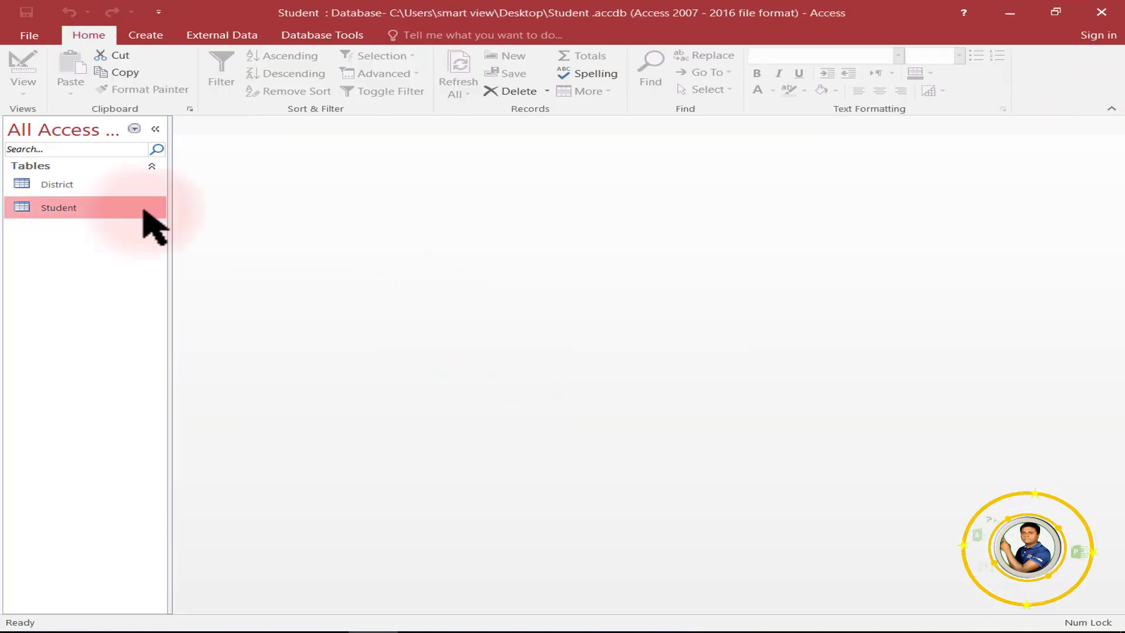
{"action": "double_click", "coordinate": [59, 209]}
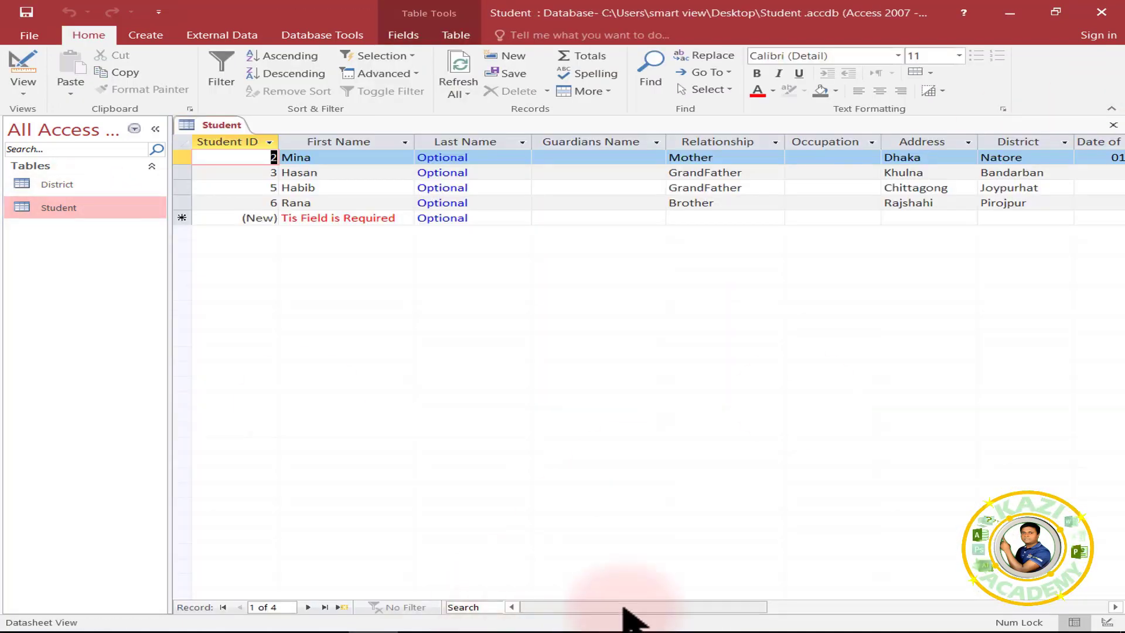
{"action": "left_click_drag", "start_coordinate": [624, 607], "coordinate": [854, 606]}
{"action": "left_click", "coordinate": [475, 157]}
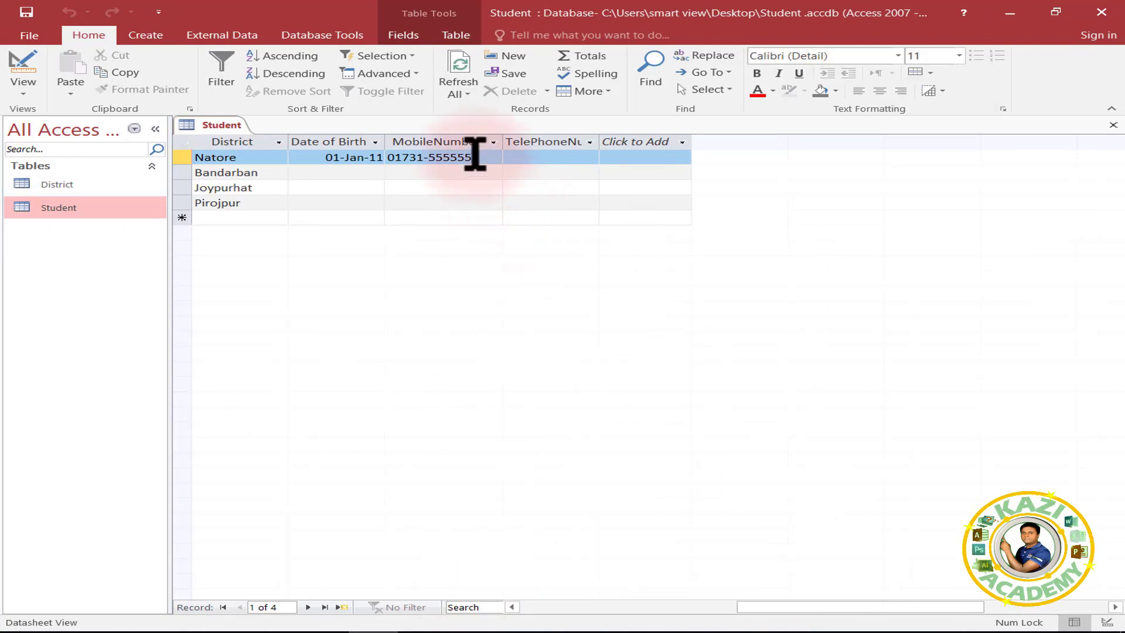
{"action": "left_click", "coordinate": [528, 157]}
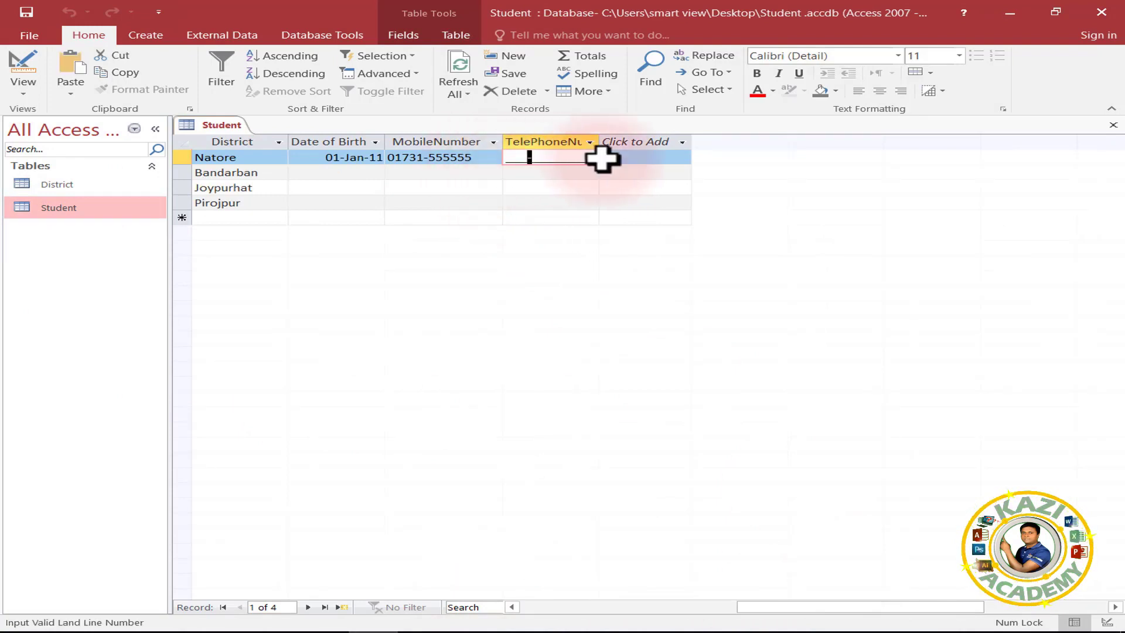
{"action": "left_click", "coordinate": [511, 157]}
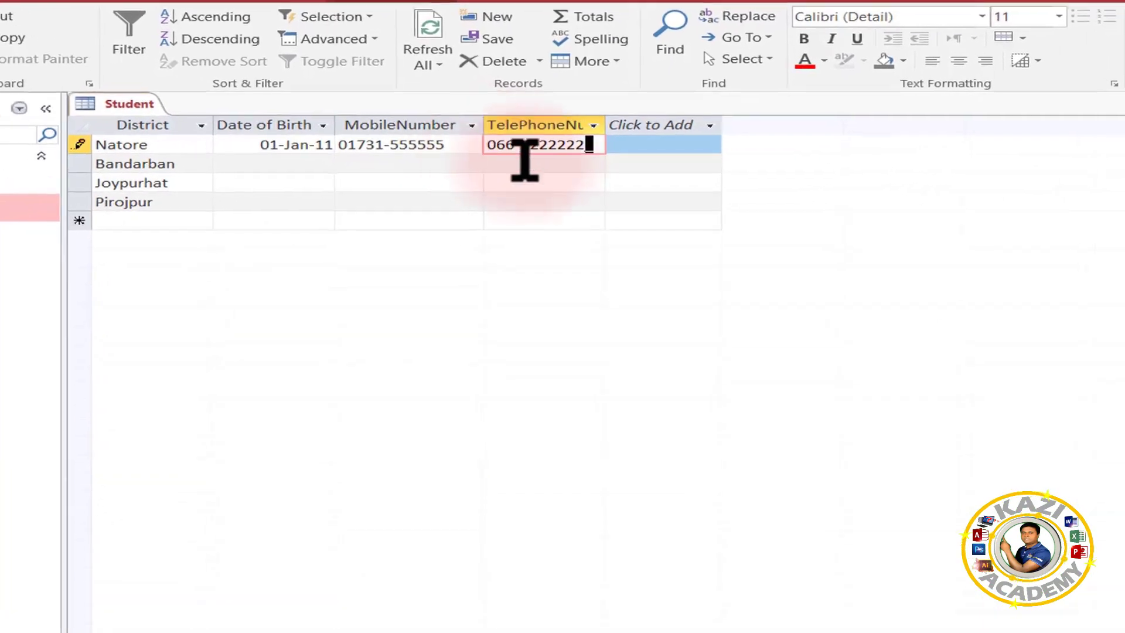
{"action": "left_click", "coordinate": [540, 174]}
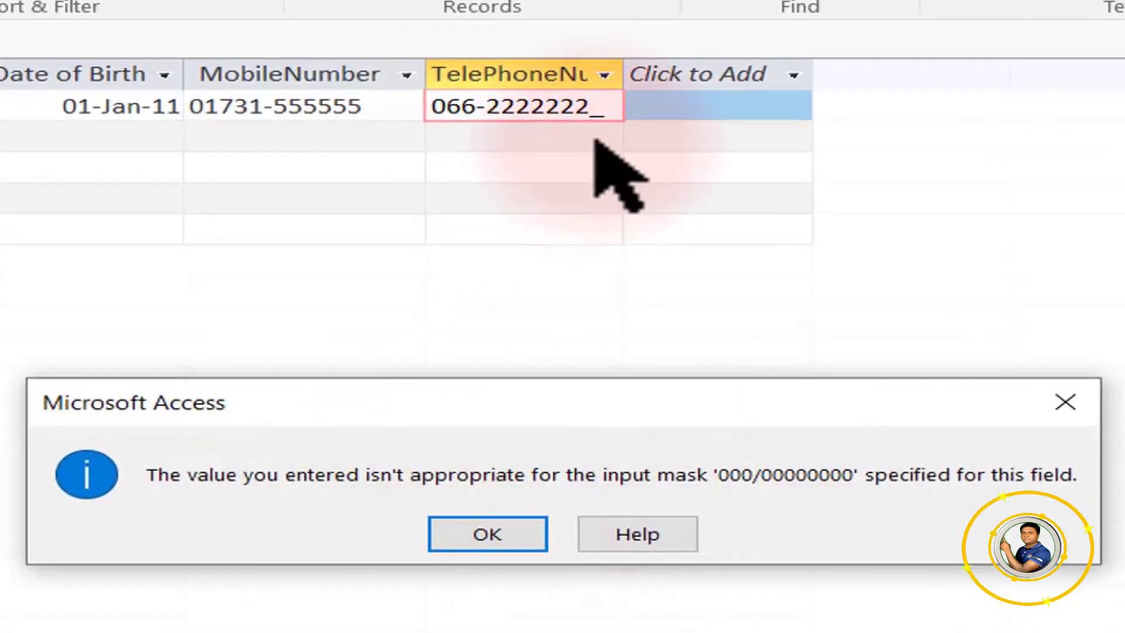
{"action": "left_click_drag", "start_coordinate": [381, 394], "coordinate": [381, 291]}
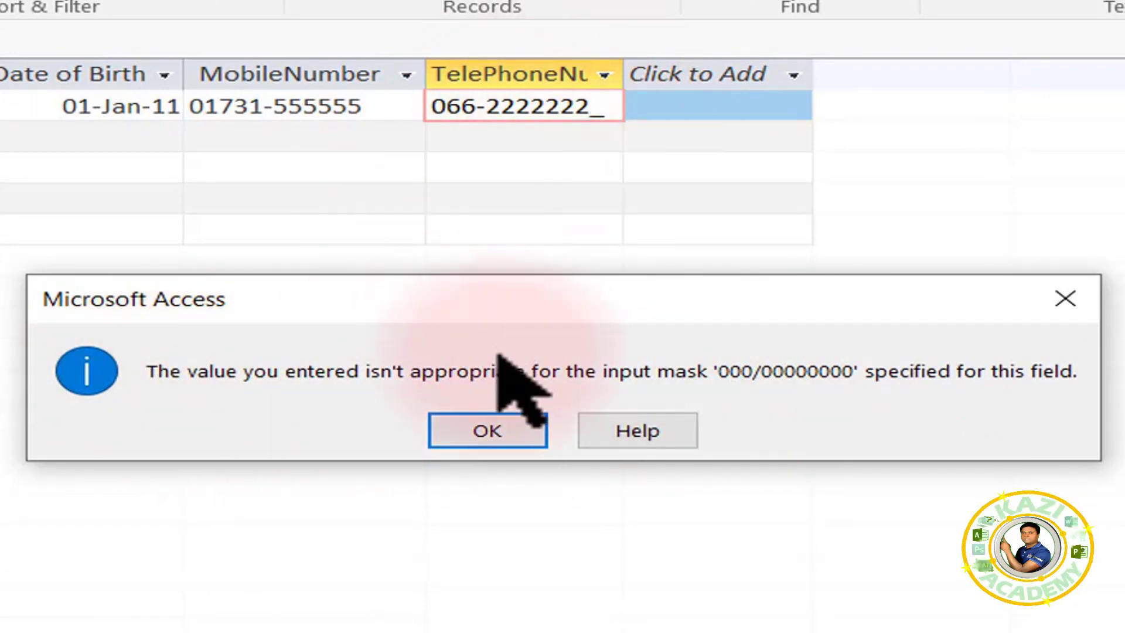
{"action": "left_click", "coordinate": [514, 437]}
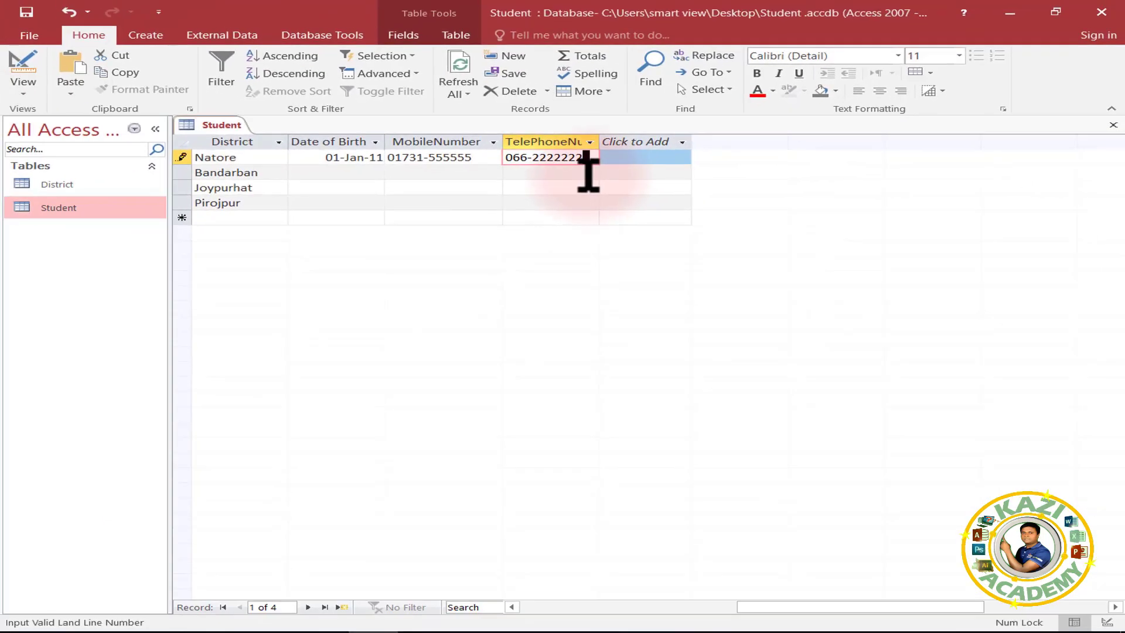
{"action": "left_click", "coordinate": [588, 173]}
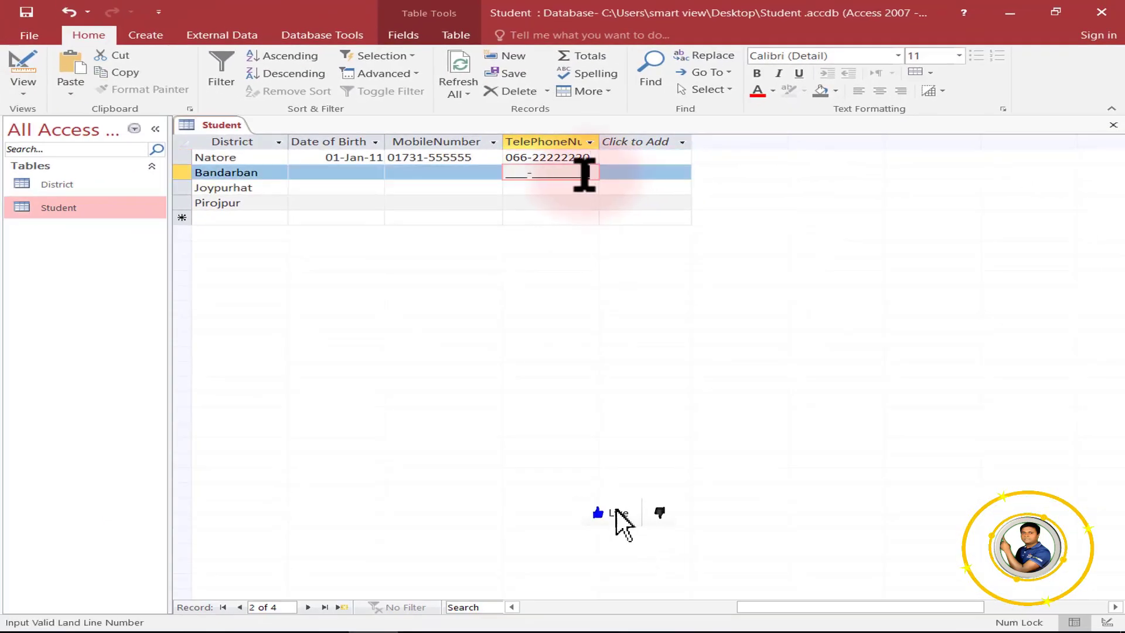
In Design View, add an Email field described 'Enter Email' and start EntryType and Session rows.
{"action": "left_click", "coordinate": [16, 92]}
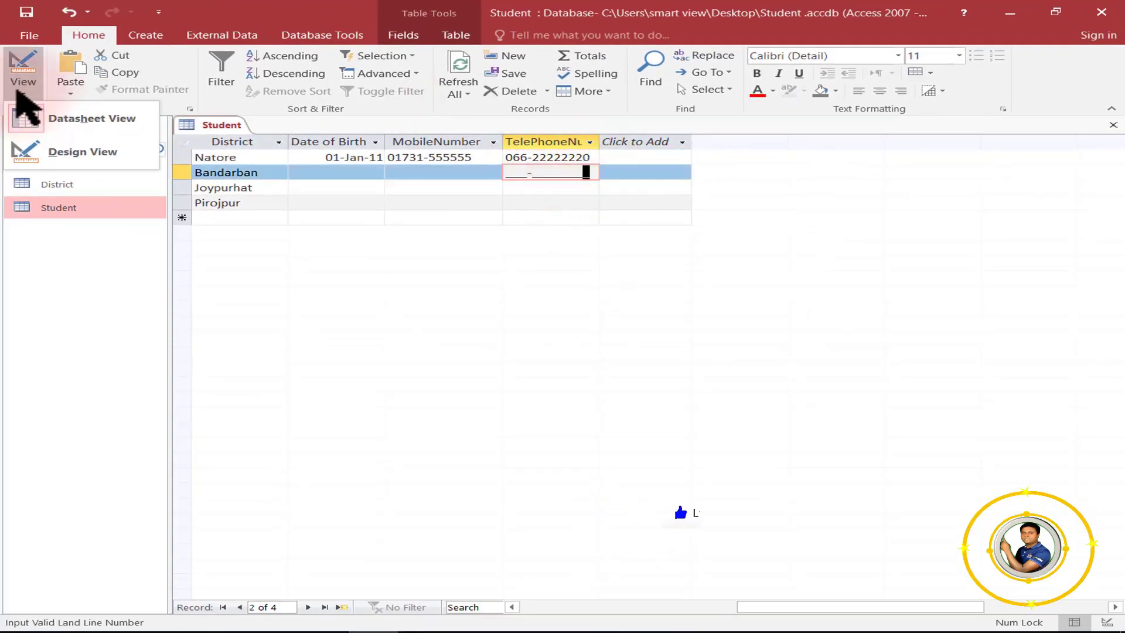
{"action": "left_click", "coordinate": [76, 150]}
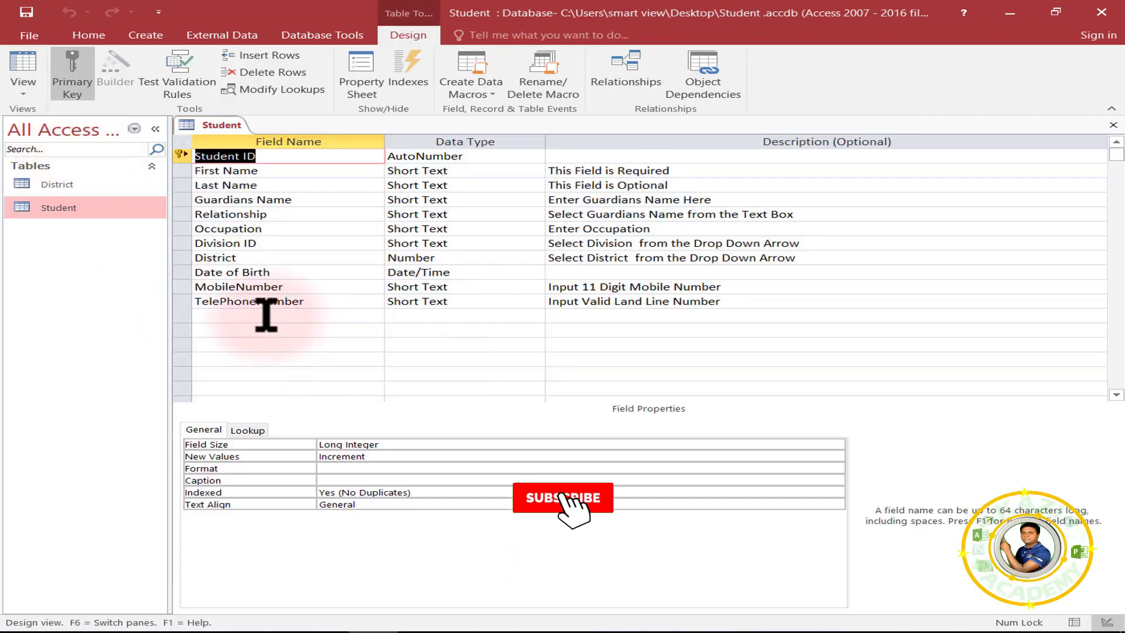
{"action": "left_click", "coordinate": [266, 315]}
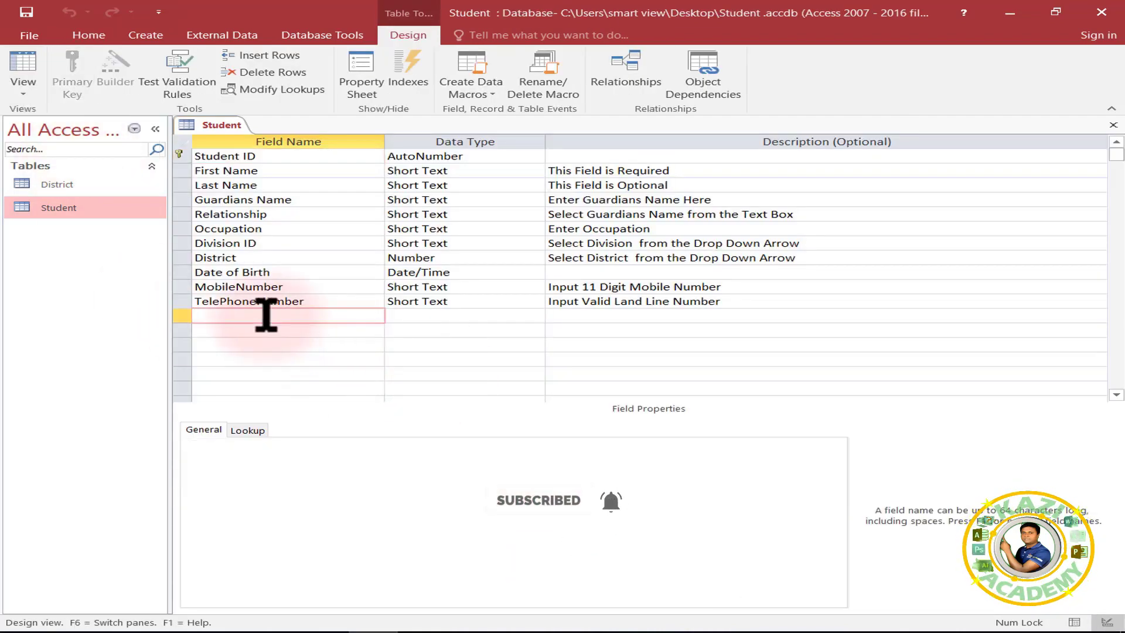
{"action": "type", "text": "Email"}
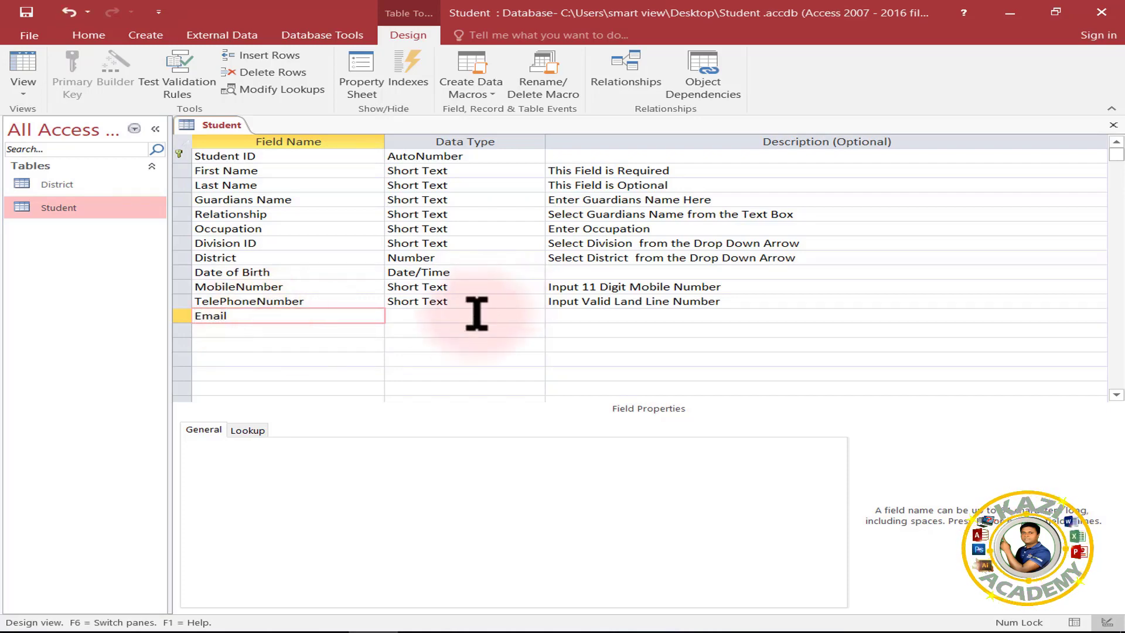
{"action": "left_click", "coordinate": [528, 315]}
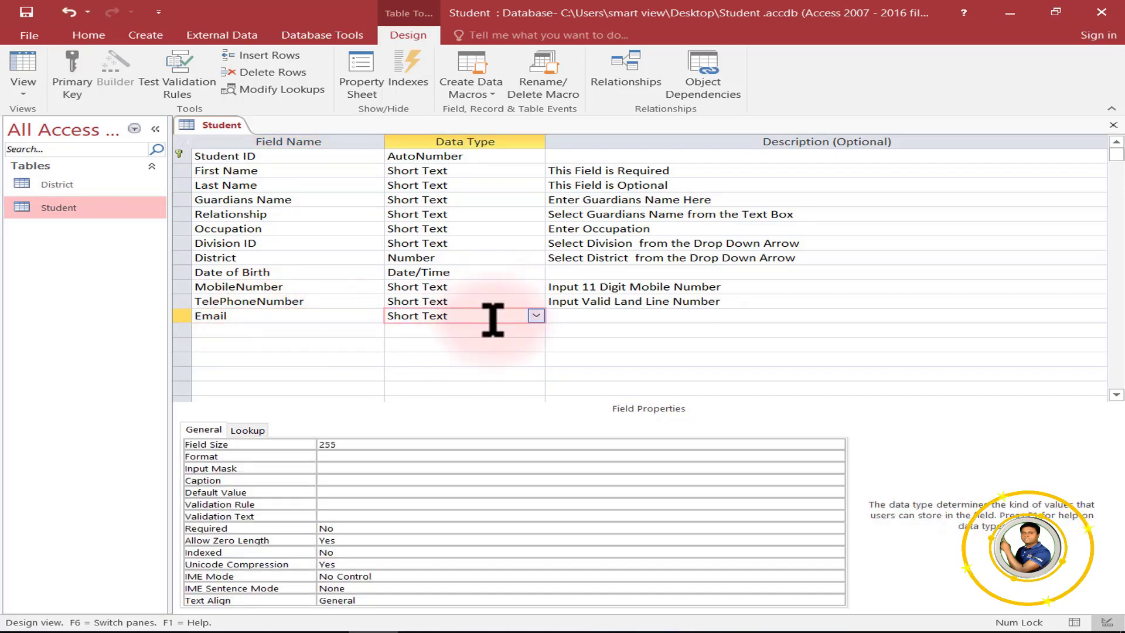
{"action": "left_click", "coordinate": [583, 315]}
{"action": "type", "text": "Enter Email"}
{"action": "left_click", "coordinate": [204, 344]}
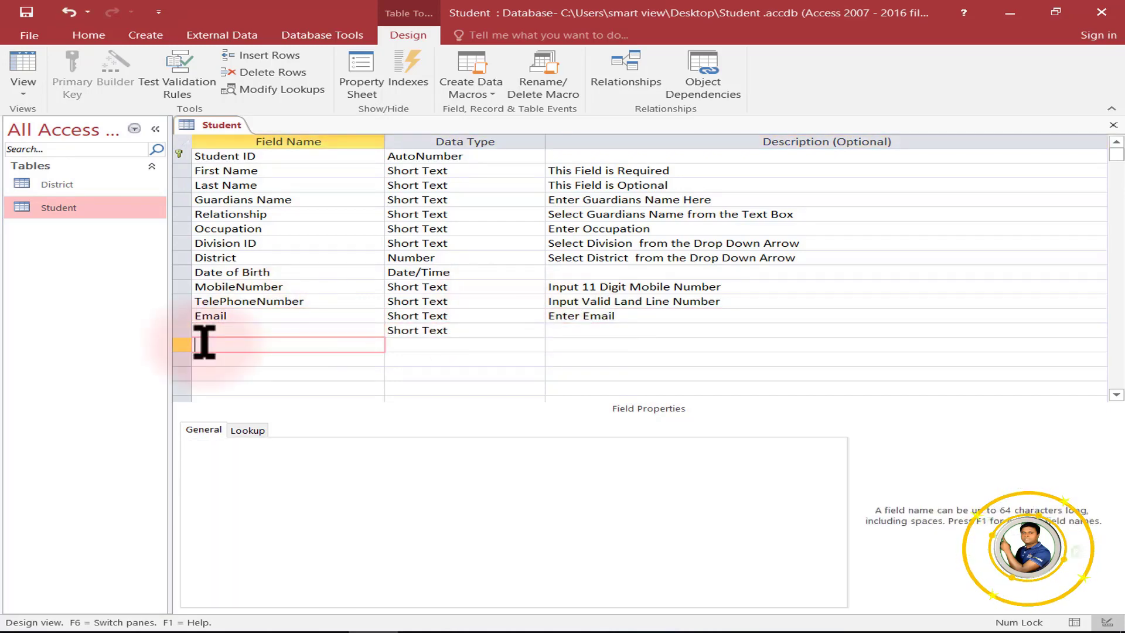
{"action": "left_click", "coordinate": [205, 330]}
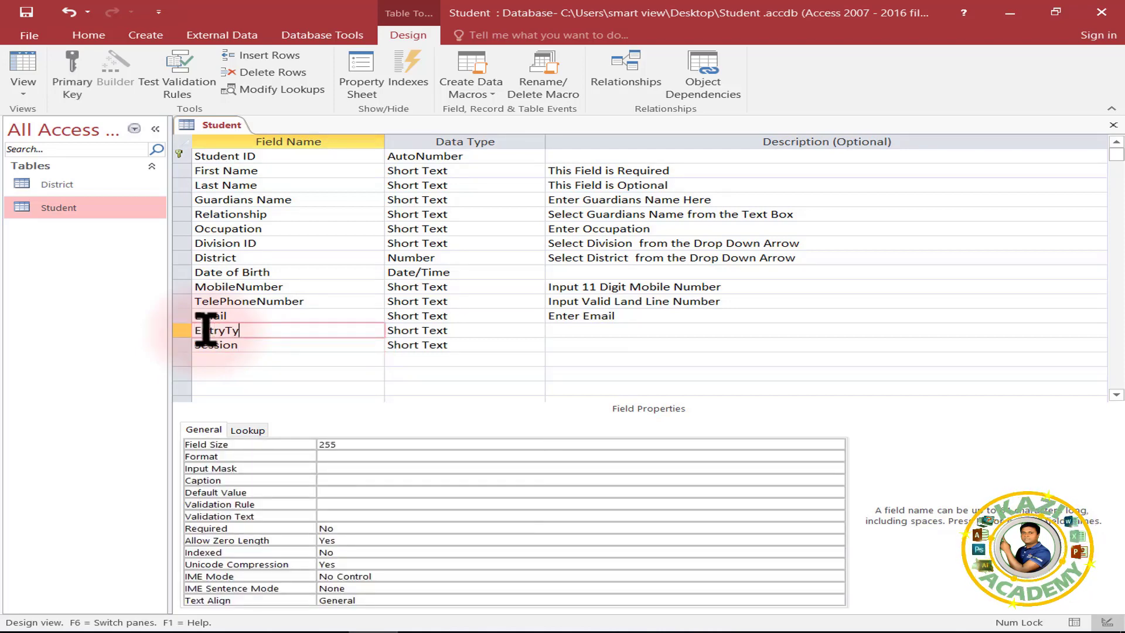
Launch the Lookup Wizard from the EntryType field's Data Type list.
{"action": "left_click", "coordinate": [502, 330]}
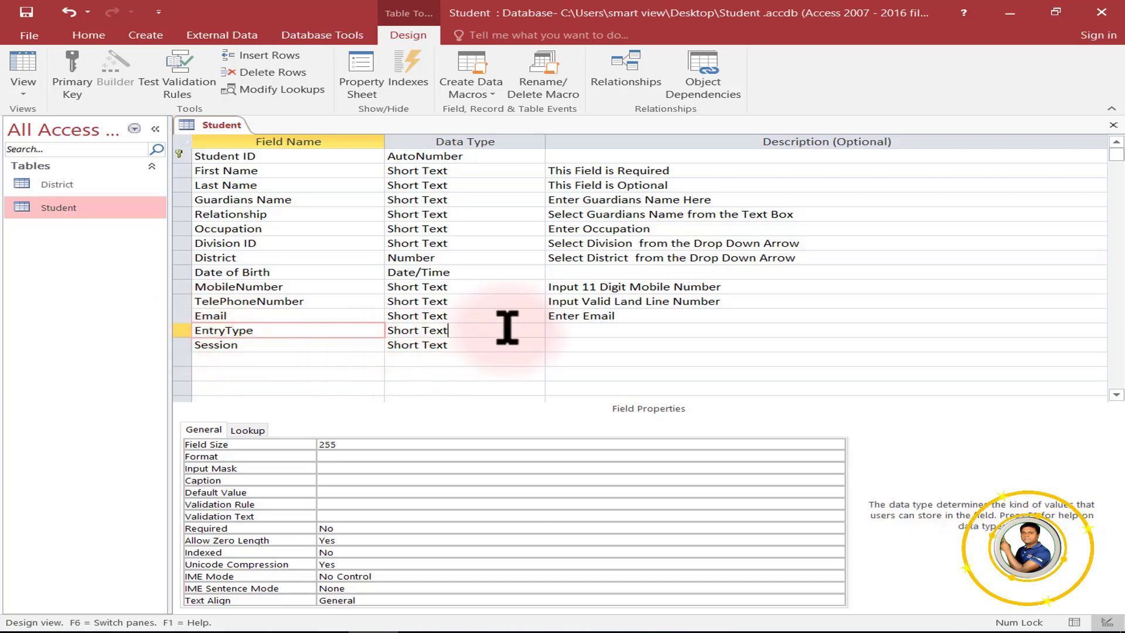
{"action": "left_click", "coordinate": [536, 331]}
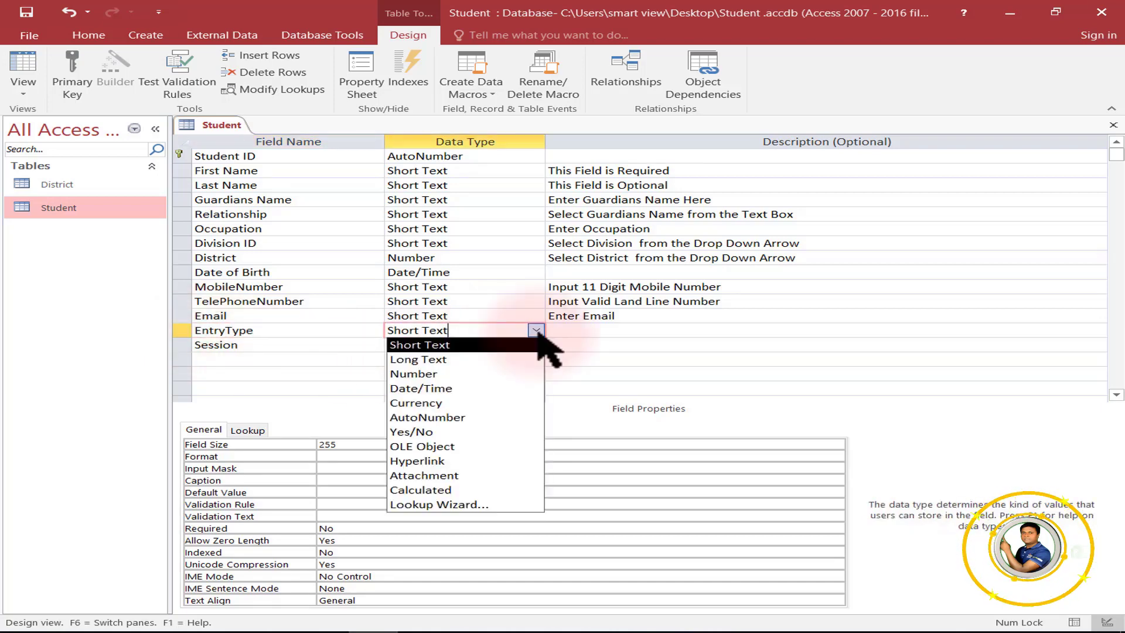
{"action": "left_click", "coordinate": [444, 504]}
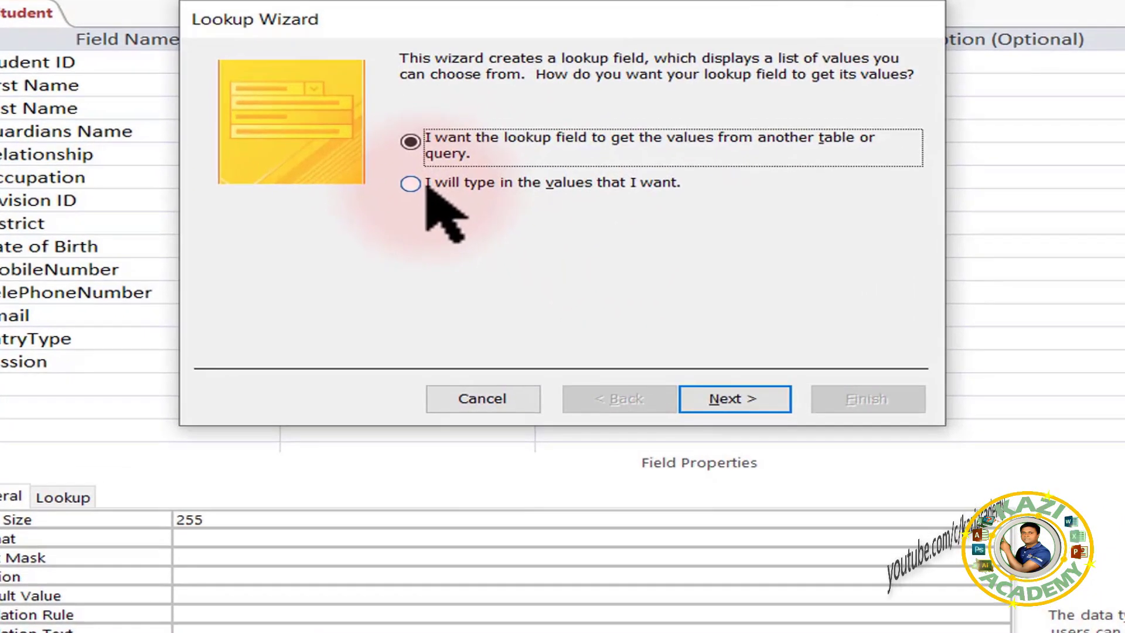
Enter New Admission, Mygrated and Promoted as EntryType's own list values and finish the wizard.
{"action": "left_click", "coordinate": [477, 232]}
{"action": "left_click", "coordinate": [729, 396]}
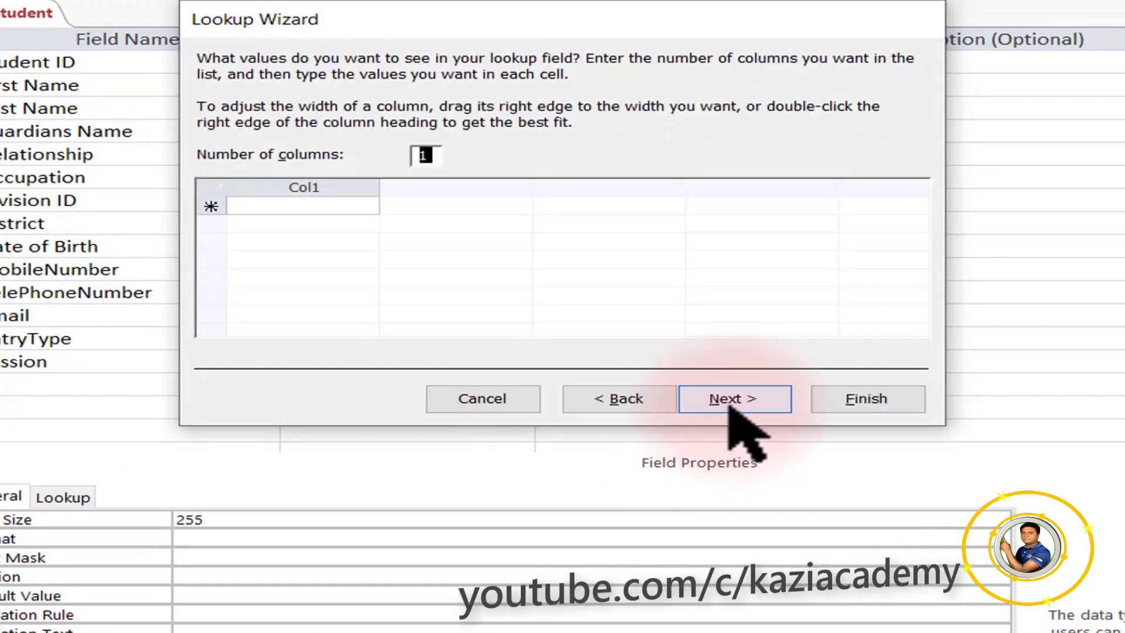
{"action": "left_click", "coordinate": [316, 205]}
{"action": "type", "text": "New A"}
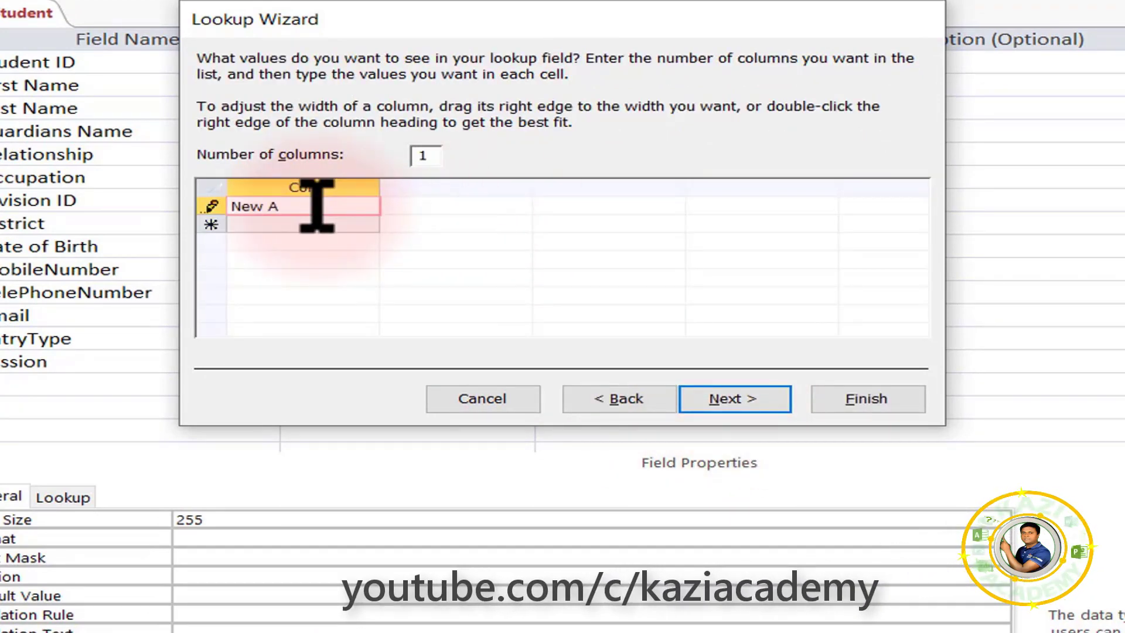
{"action": "type", "text": "dmission"}
{"action": "left_click", "coordinate": [314, 223]}
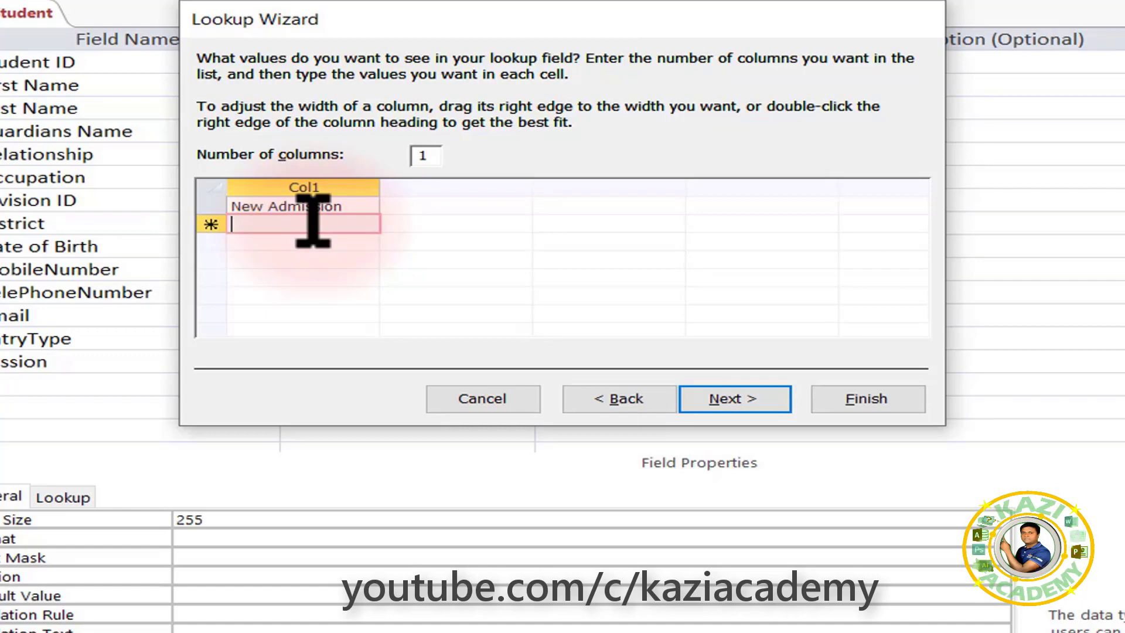
{"action": "type", "text": "Mygrated"}
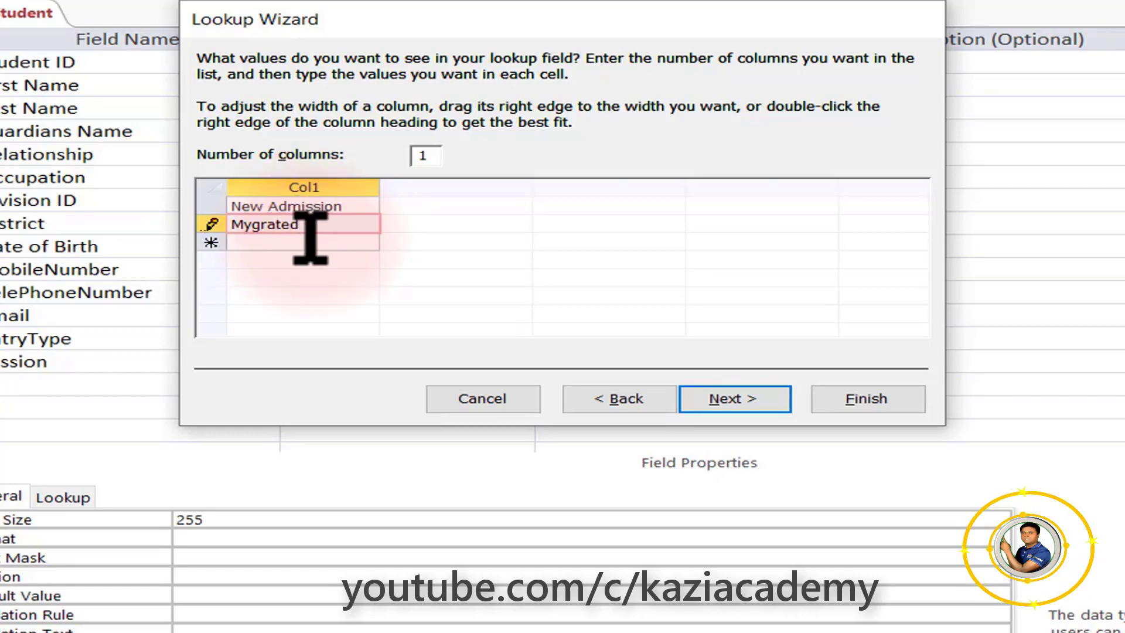
{"action": "left_click", "coordinate": [310, 240]}
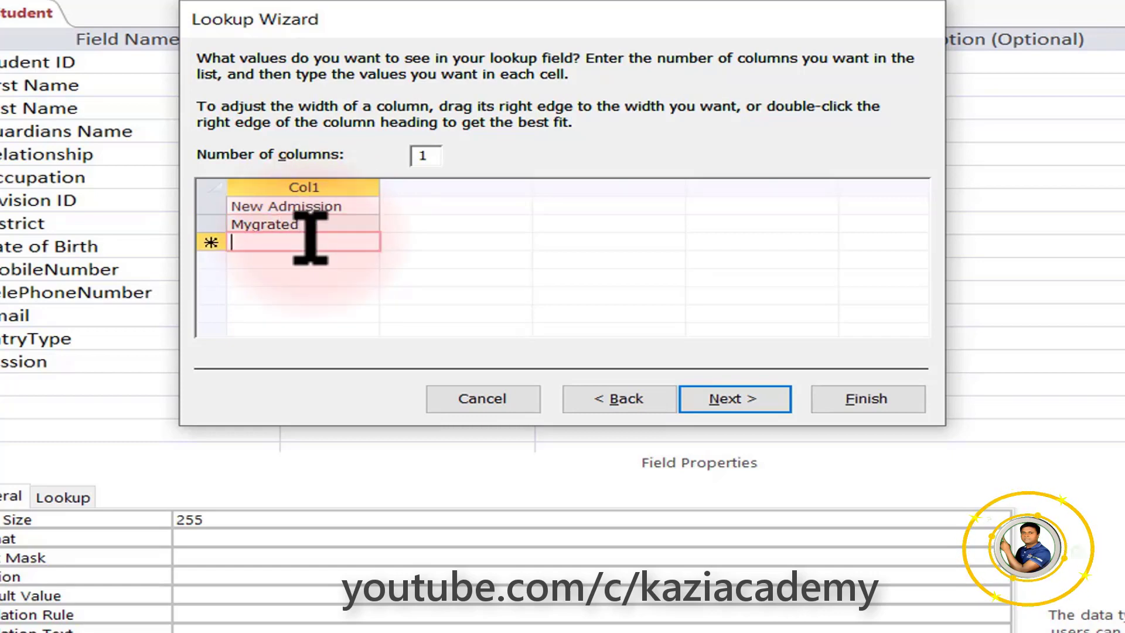
{"action": "type", "text": "Promoted"}
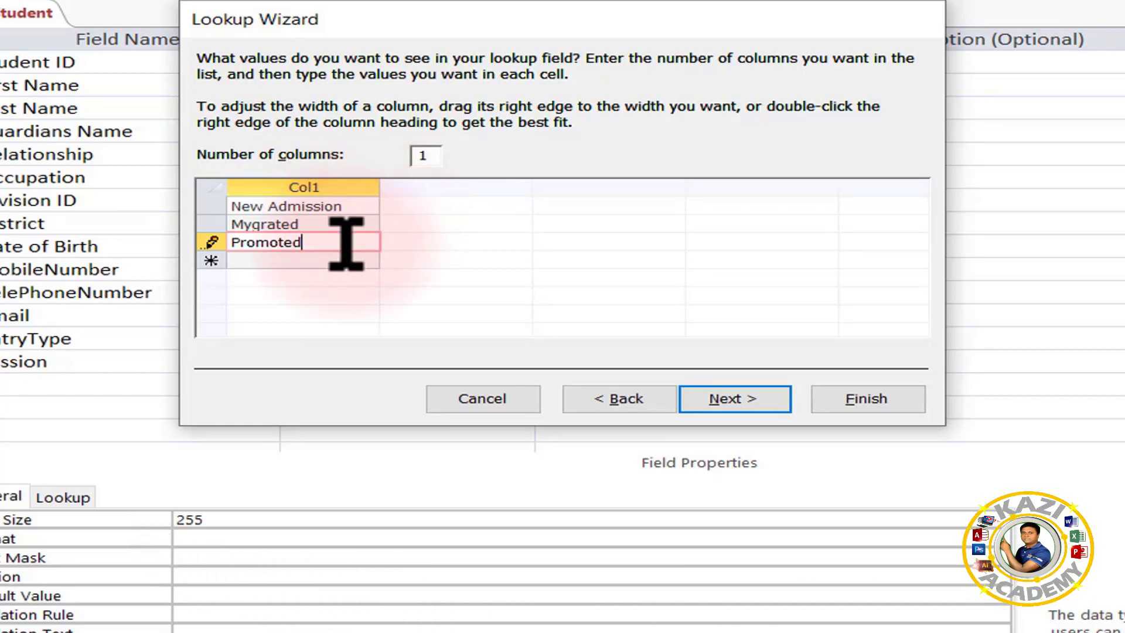
{"action": "left_click", "coordinate": [340, 207]}
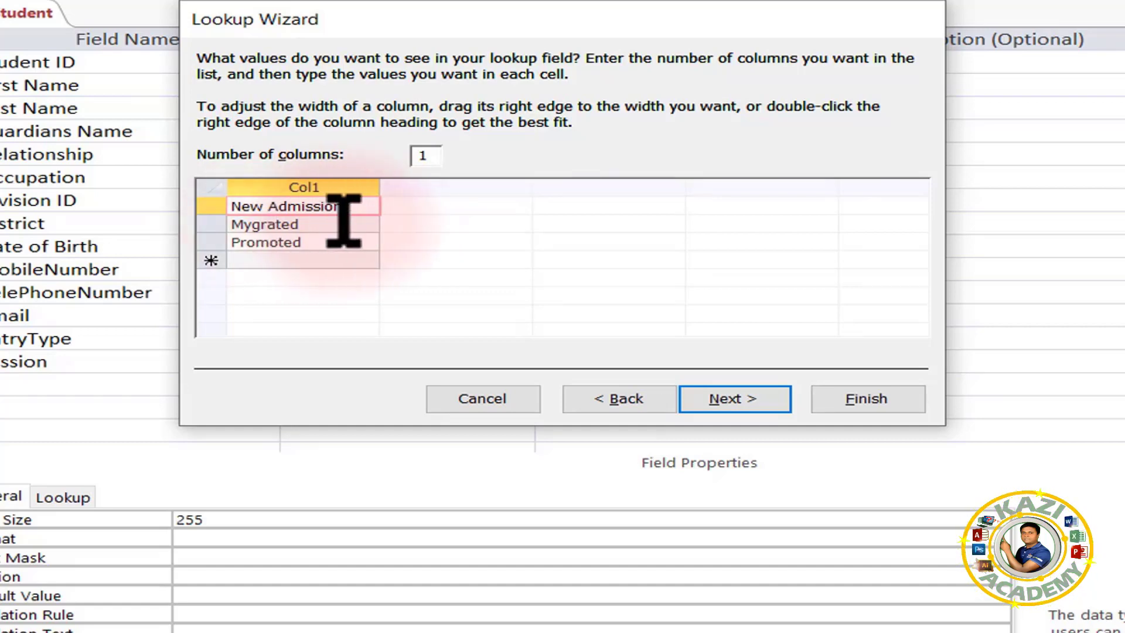
{"action": "left_click", "coordinate": [346, 242]}
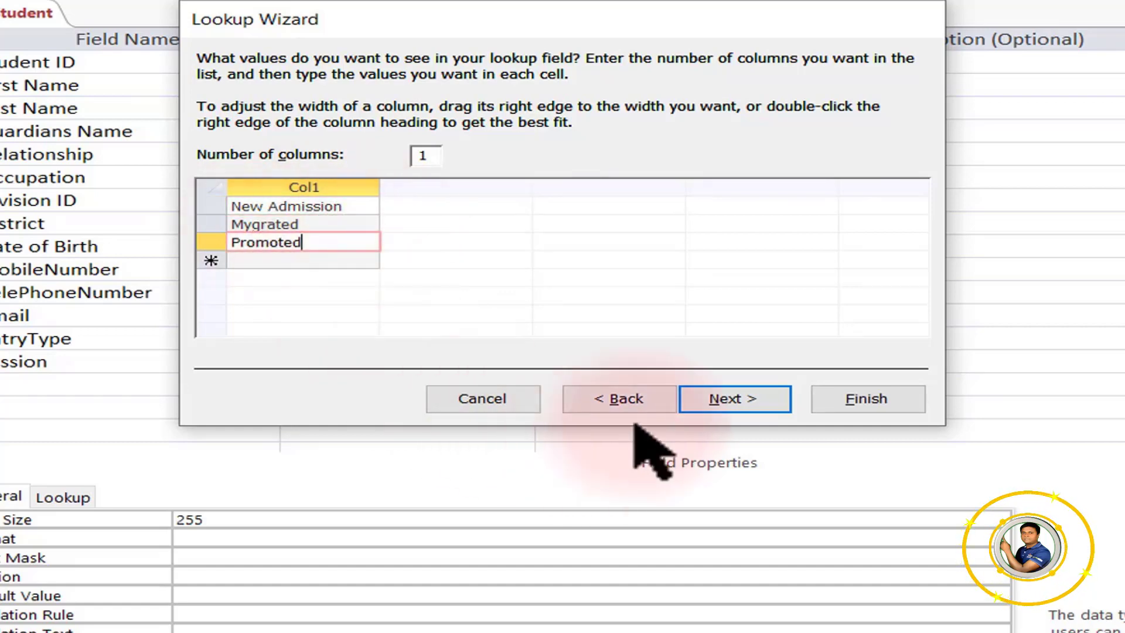
{"action": "left_click", "coordinate": [754, 405]}
{"action": "left_click", "coordinate": [866, 398]}
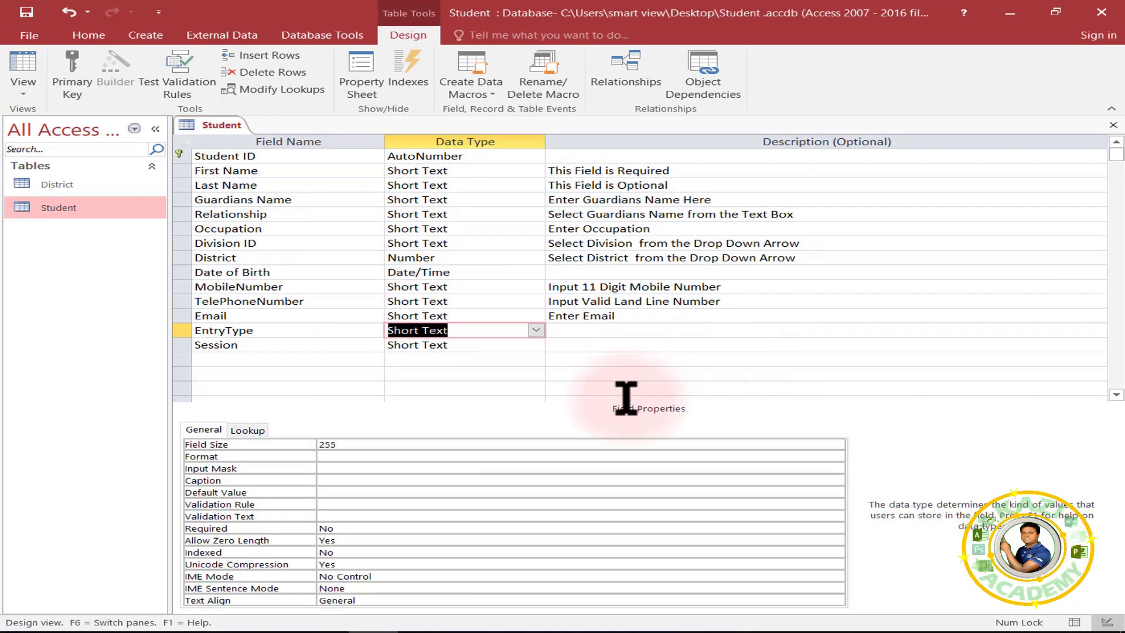
Set Allow Value List Edits to No on EntryType's Lookup properties.
{"action": "left_click", "coordinate": [251, 431]}
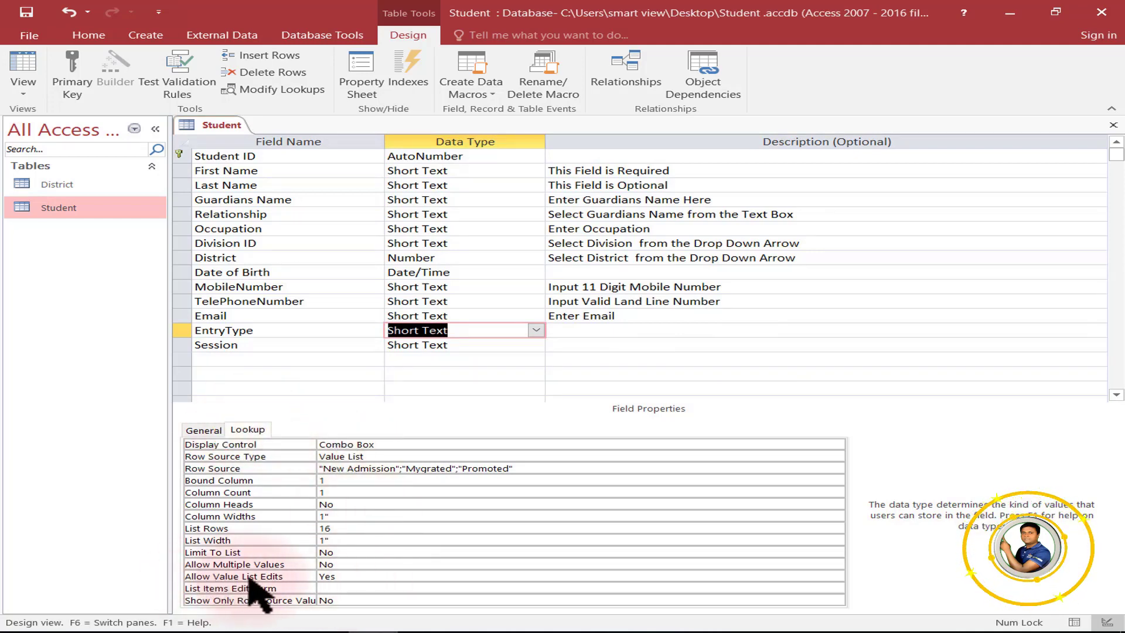
{"action": "left_click", "coordinate": [346, 577]}
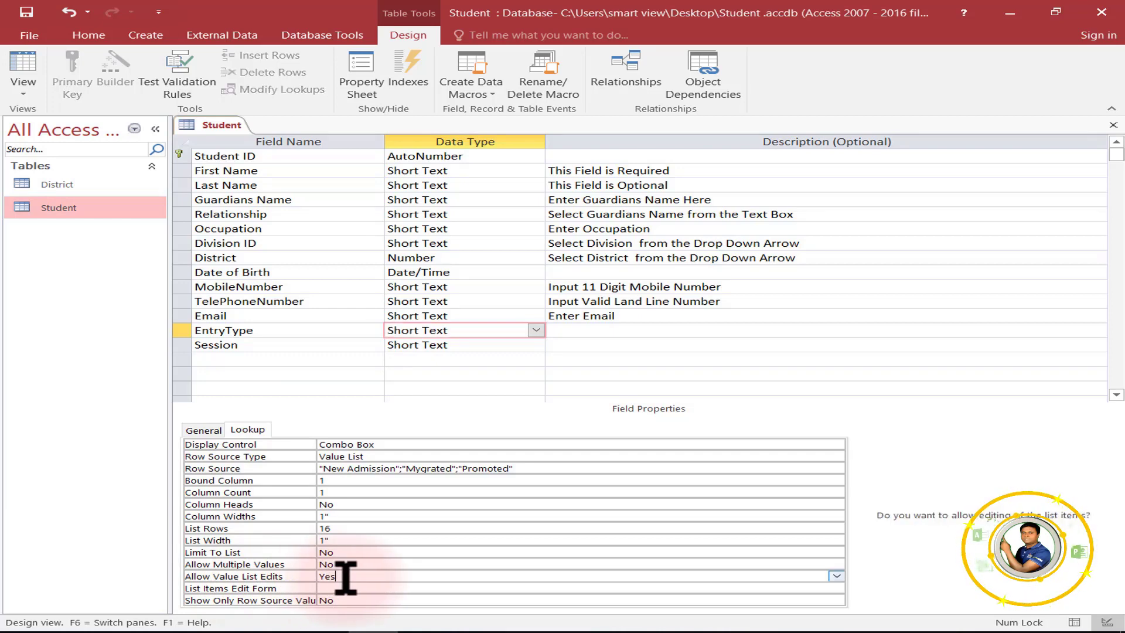
{"action": "left_click", "coordinate": [837, 577]}
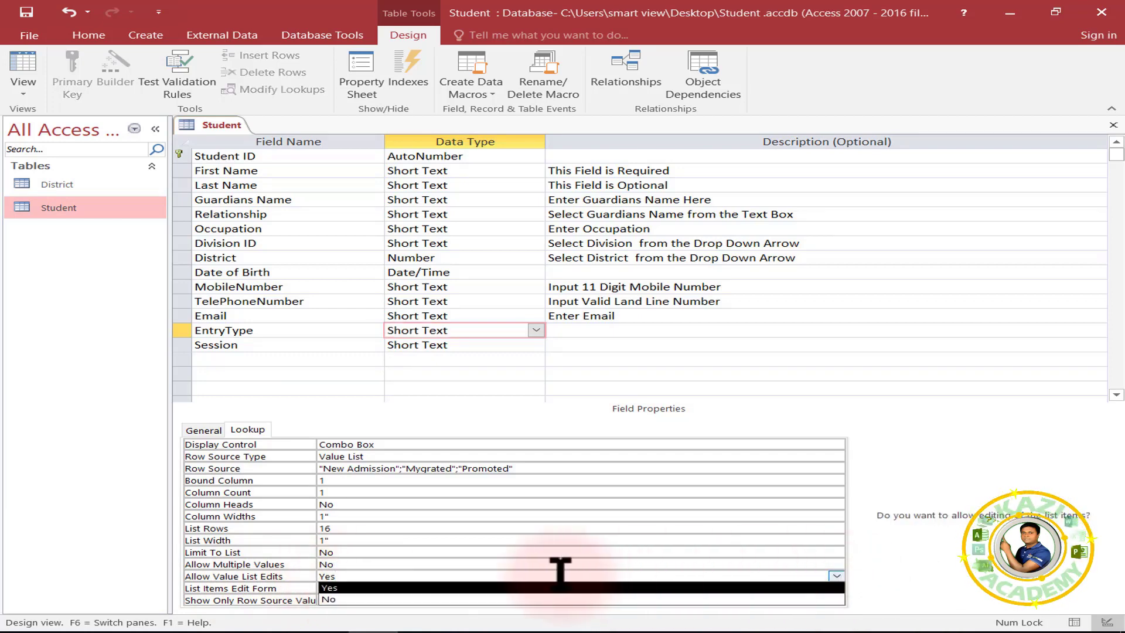
{"action": "left_click", "coordinate": [341, 600]}
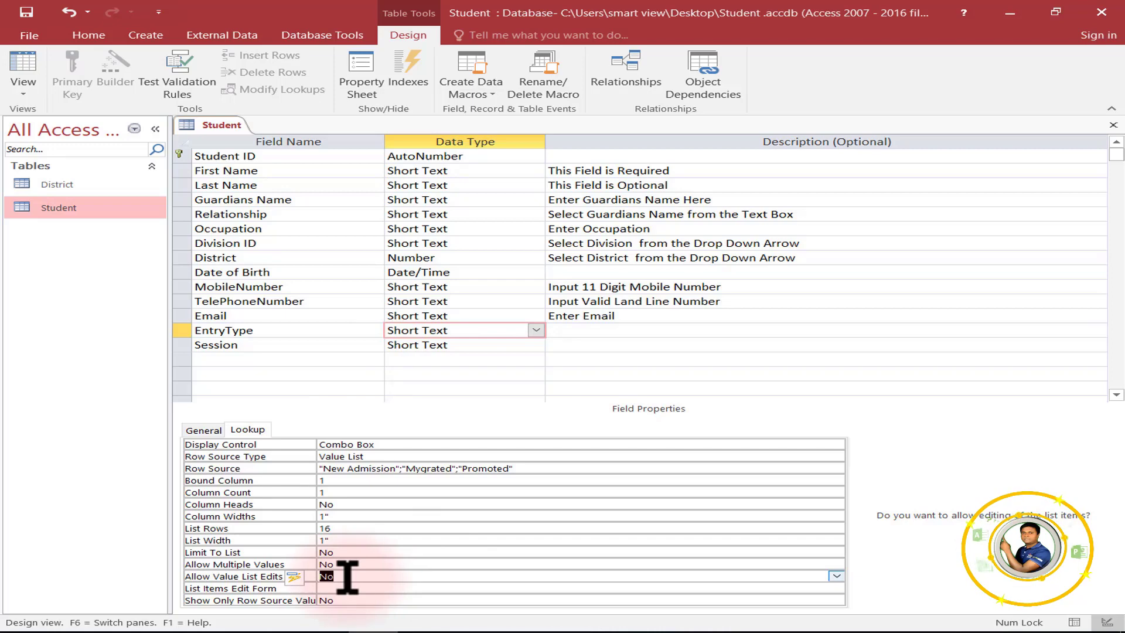
{"action": "left_click", "coordinate": [371, 578]}
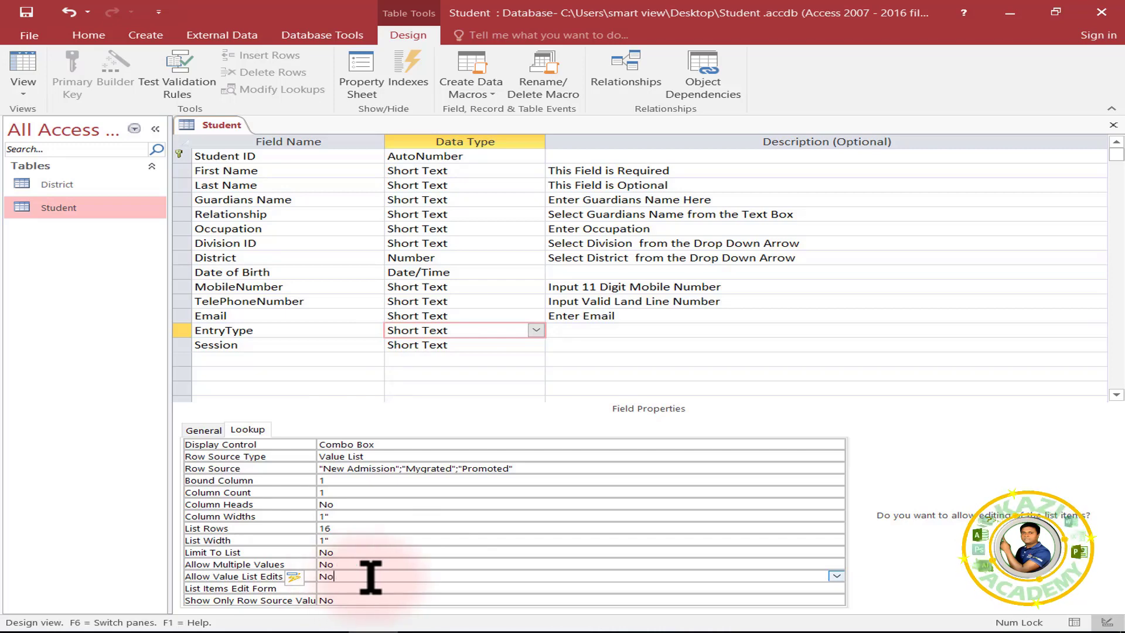
{"action": "left_click", "coordinate": [264, 345]}
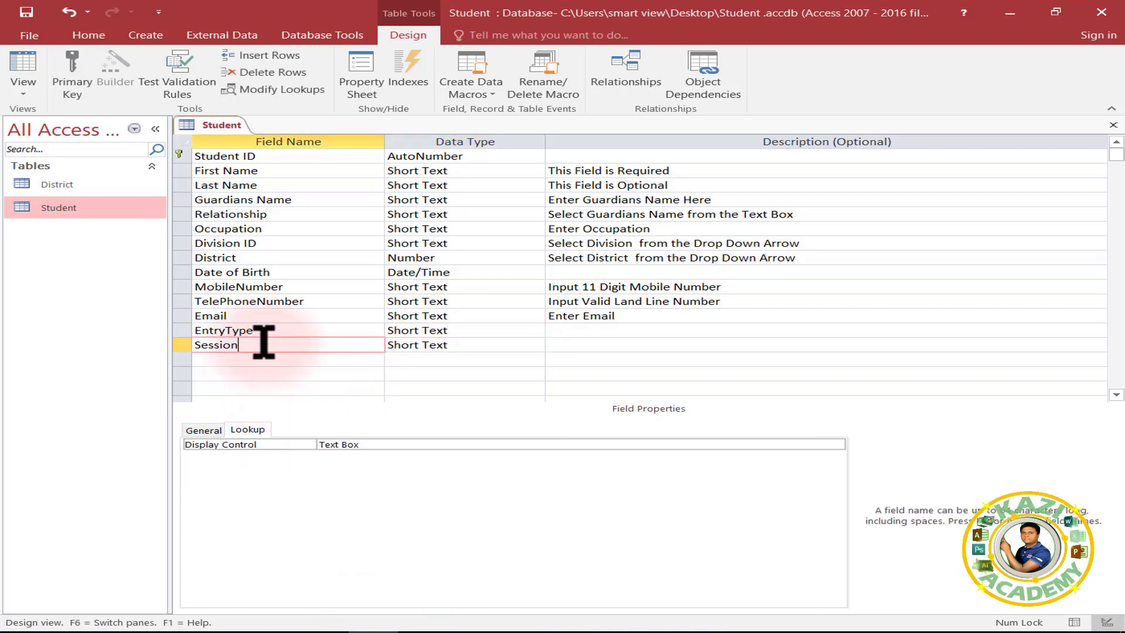
Launch the Lookup Wizard from the Session field's Data Type list.
{"action": "left_click", "coordinate": [534, 346]}
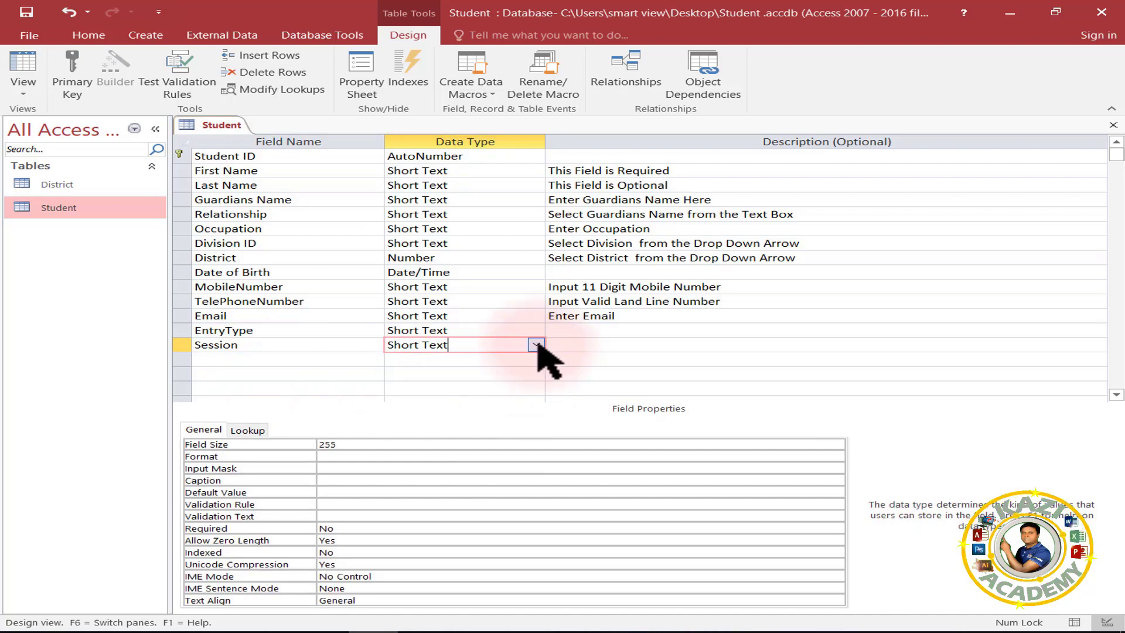
{"action": "left_click", "coordinate": [536, 345]}
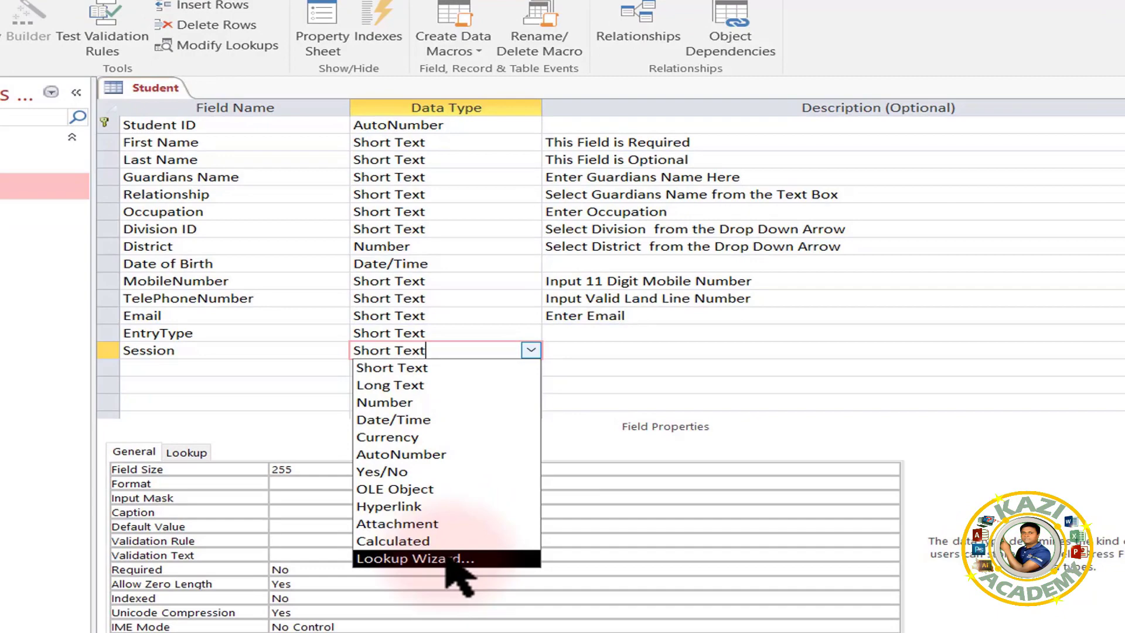
{"action": "left_click", "coordinate": [447, 559]}
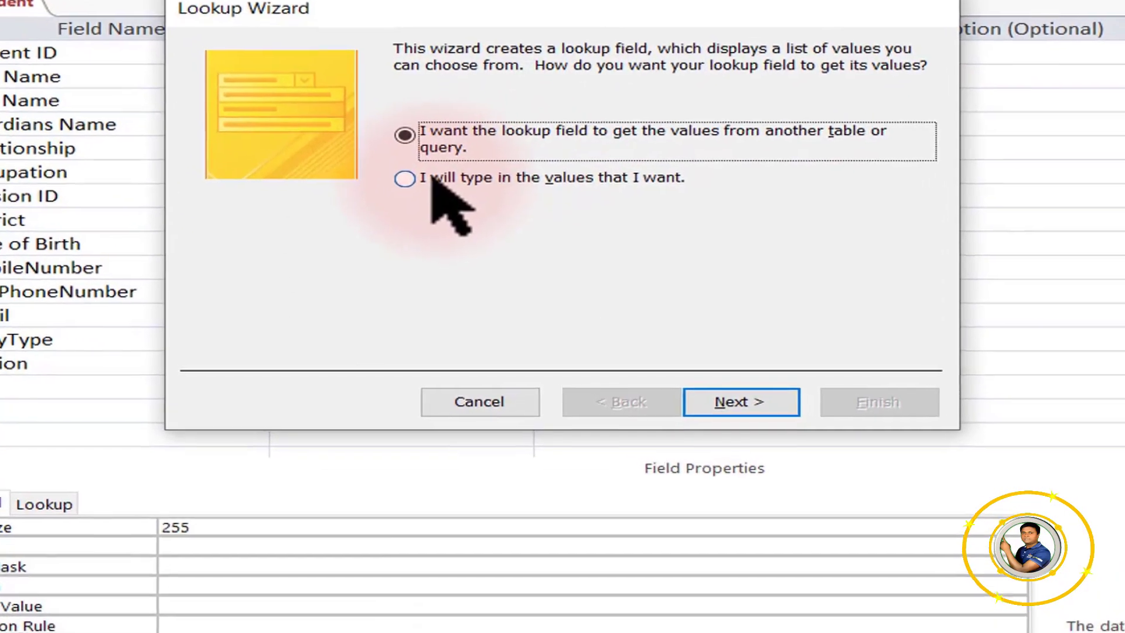
Choose typed values and enter years 2017 through 2023, 2034 and 2025 for Session.
{"action": "left_click", "coordinate": [437, 180]}
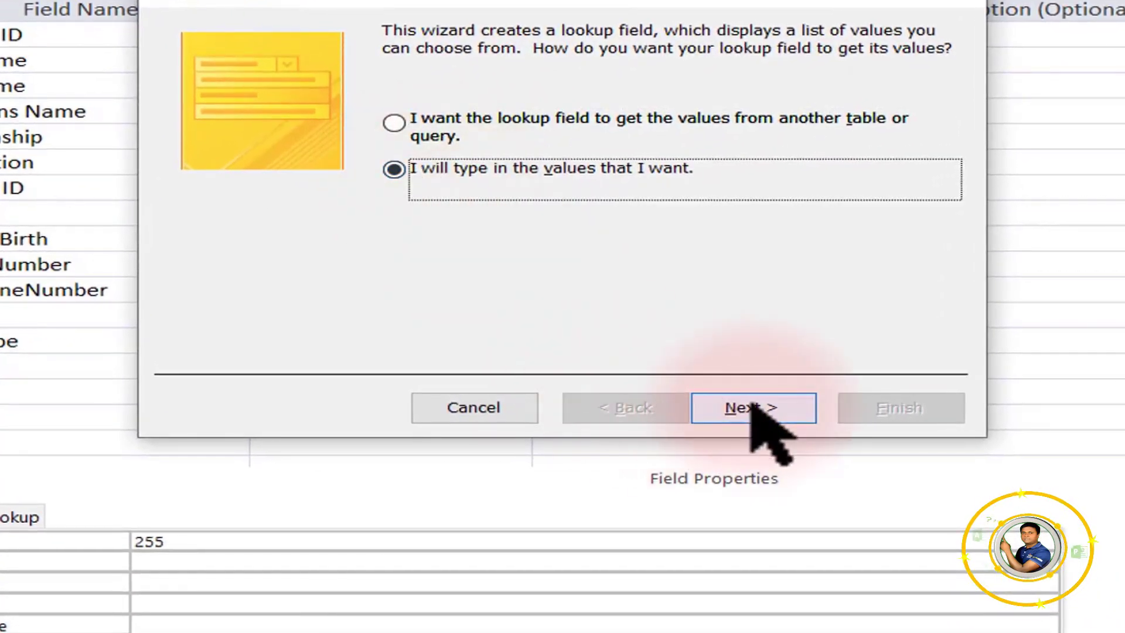
{"action": "left_click", "coordinate": [756, 411]}
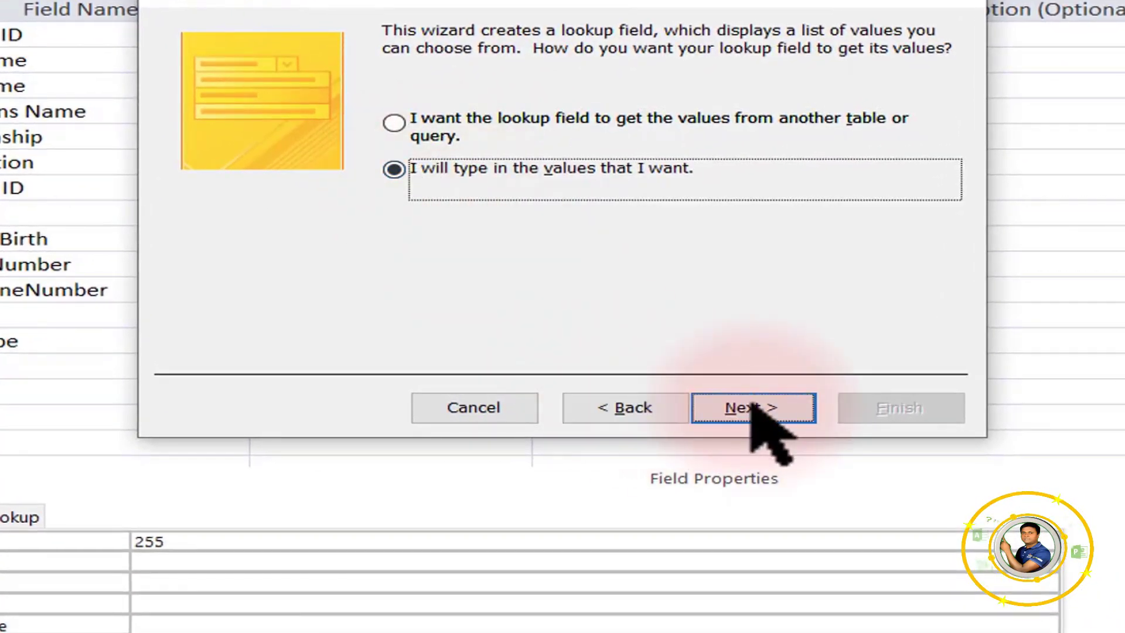
{"action": "left_click", "coordinate": [252, 194]}
{"action": "type", "text": "2017"}
{"action": "key", "text": "Return"}
{"action": "type", "text": "2018"}
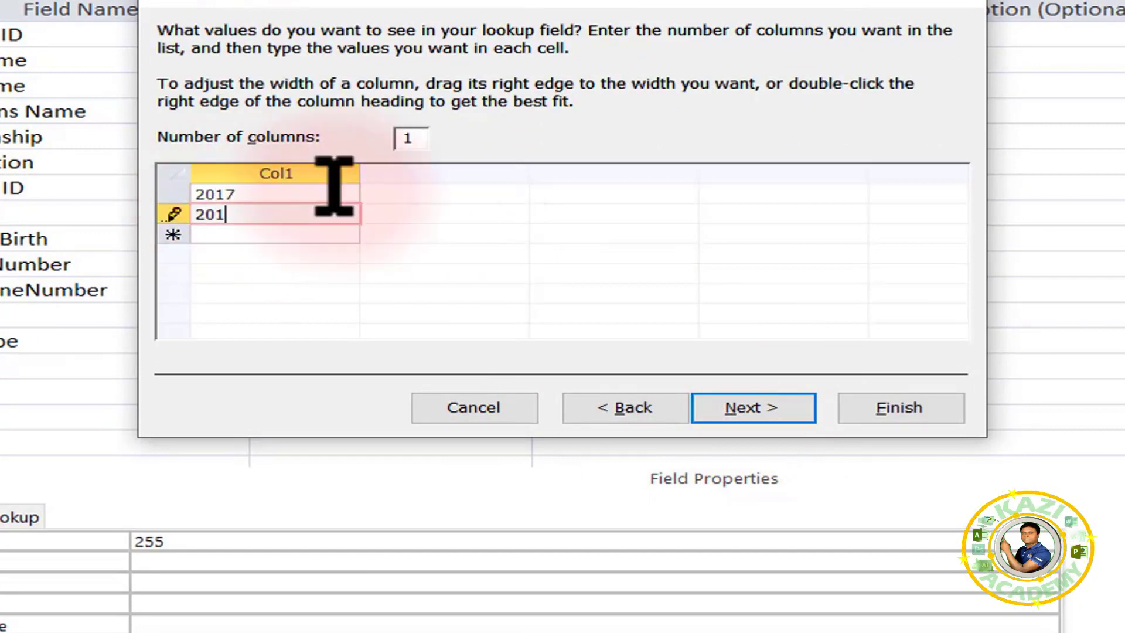
{"action": "key", "text": "Return"}
{"action": "type", "text": "2019"}
{"action": "key", "text": "Return"}
{"action": "type", "text": "2020 2021"}
{"action": "key", "text": "Return"}
{"action": "type", "text": "2022"}
{"action": "key", "text": "Return"}
{"action": "type", "text": "2023"}
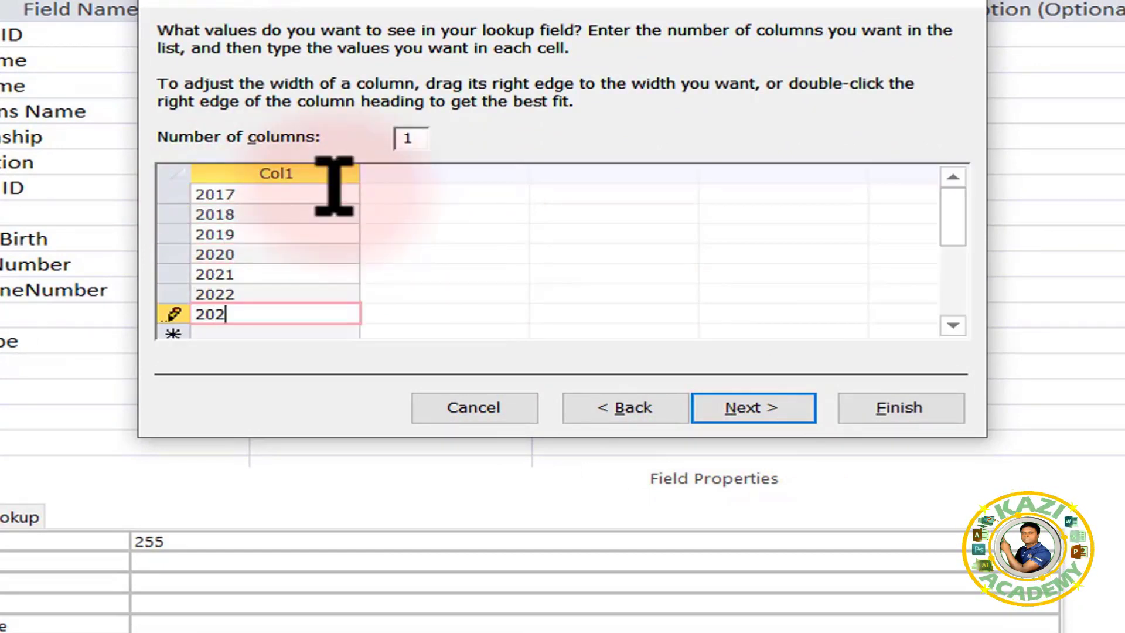
{"action": "key", "text": "Return"}
{"action": "type", "text": "2034"}
{"action": "key", "text": "Return"}
{"action": "type", "text": "2025"}
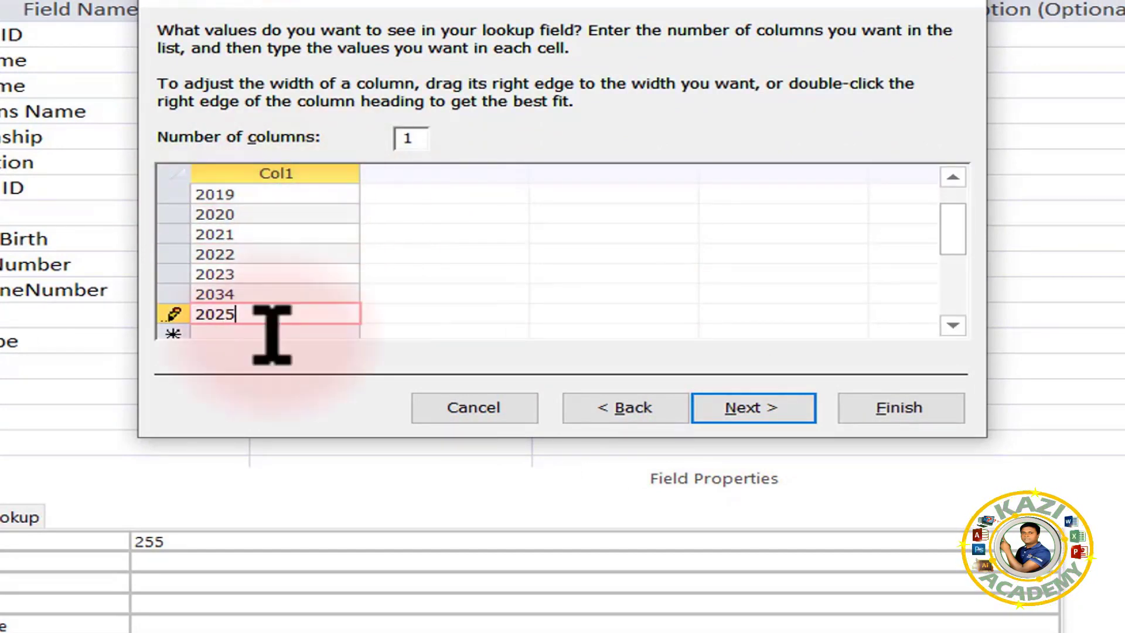
Check the entered year list and finish the Session lookup wizard.
{"action": "scroll", "coordinate": [282, 328], "scroll_direction": "down", "scroll_amount": 2}
{"action": "scroll", "coordinate": [276, 311], "scroll_direction": "up", "scroll_amount": 3}
{"action": "scroll", "coordinate": [287, 246], "scroll_direction": "down", "scroll_amount": 3}
{"action": "scroll", "coordinate": [293, 223], "scroll_direction": "up", "scroll_amount": 1}
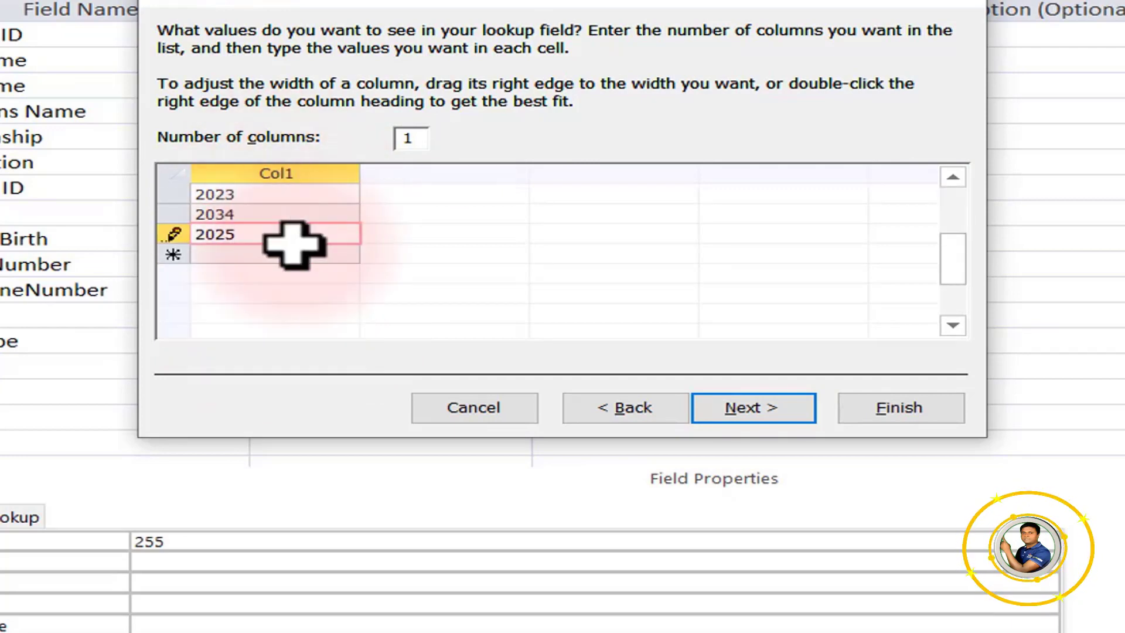
{"action": "left_click", "coordinate": [737, 410]}
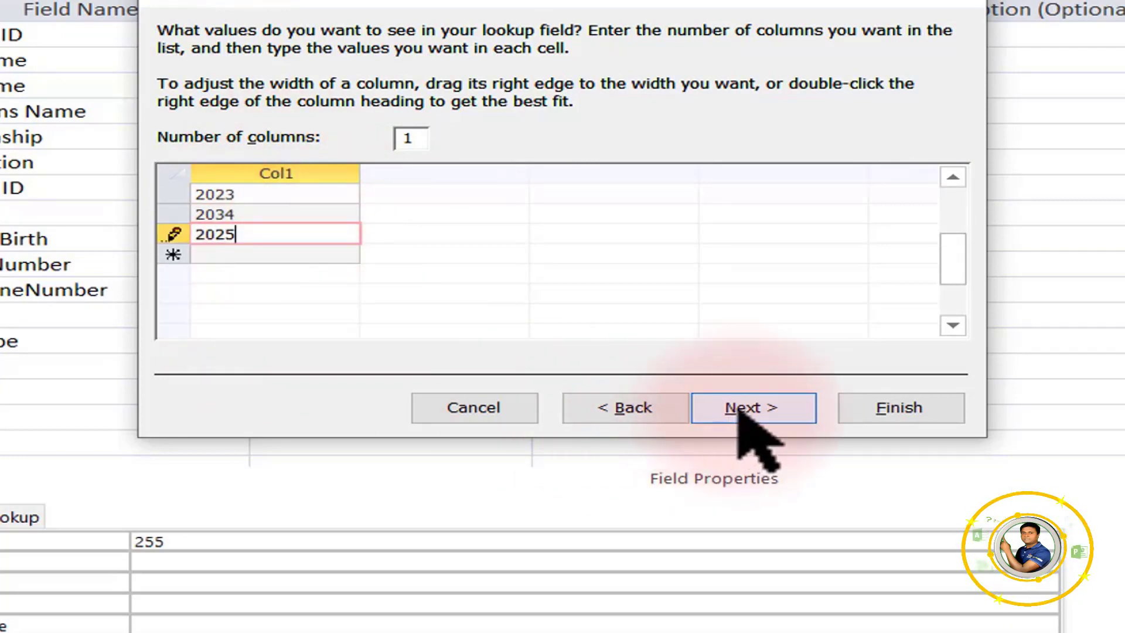
{"action": "left_click", "coordinate": [891, 410]}
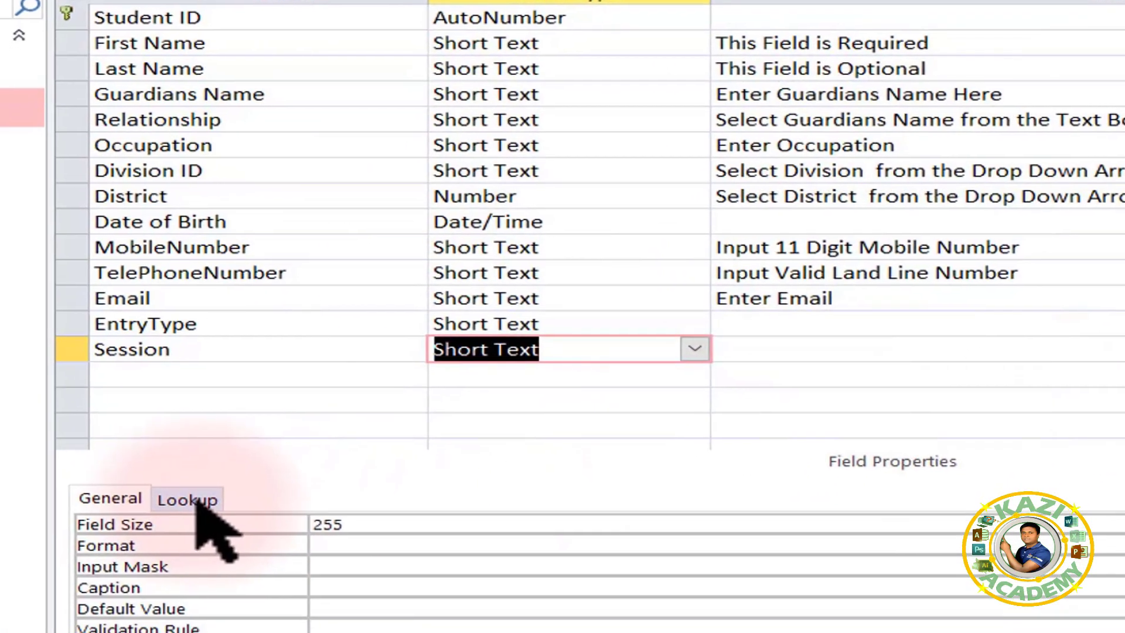
Confirm Session allows value list edits, then close the Student design and save changes.
{"action": "left_click", "coordinate": [55, 517]}
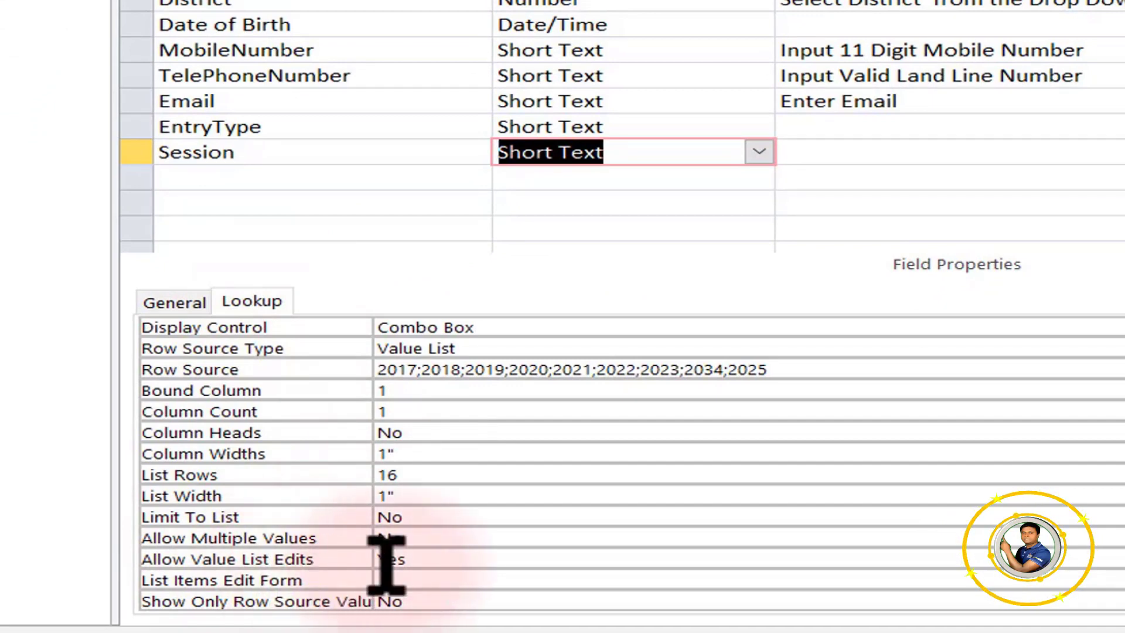
{"action": "left_click", "coordinate": [439, 561]}
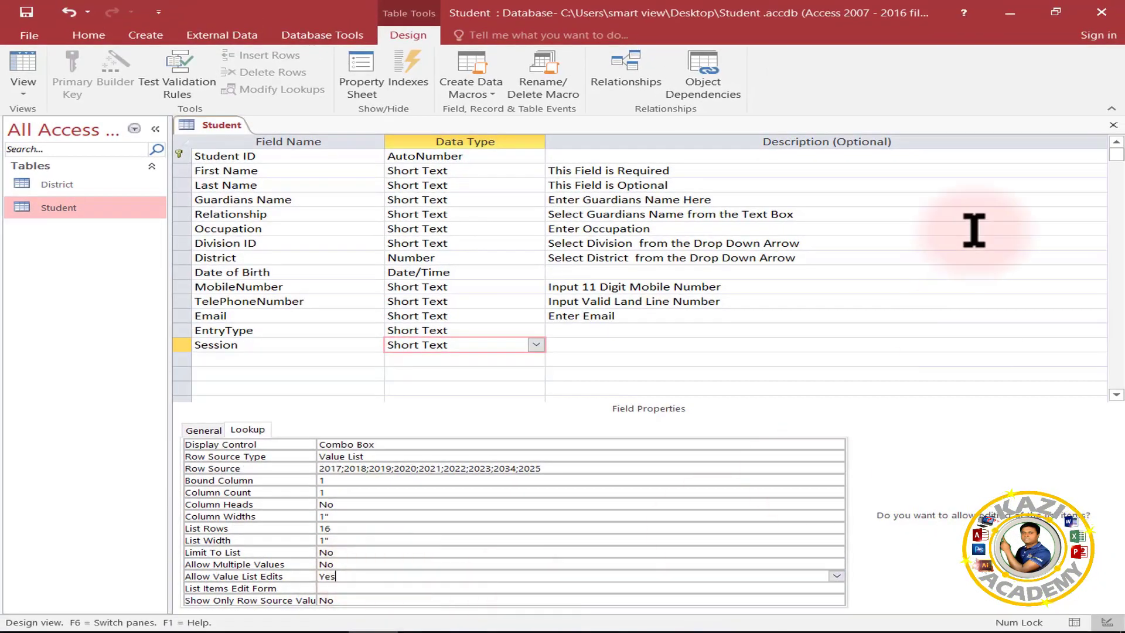
{"action": "left_click", "coordinate": [1114, 125]}
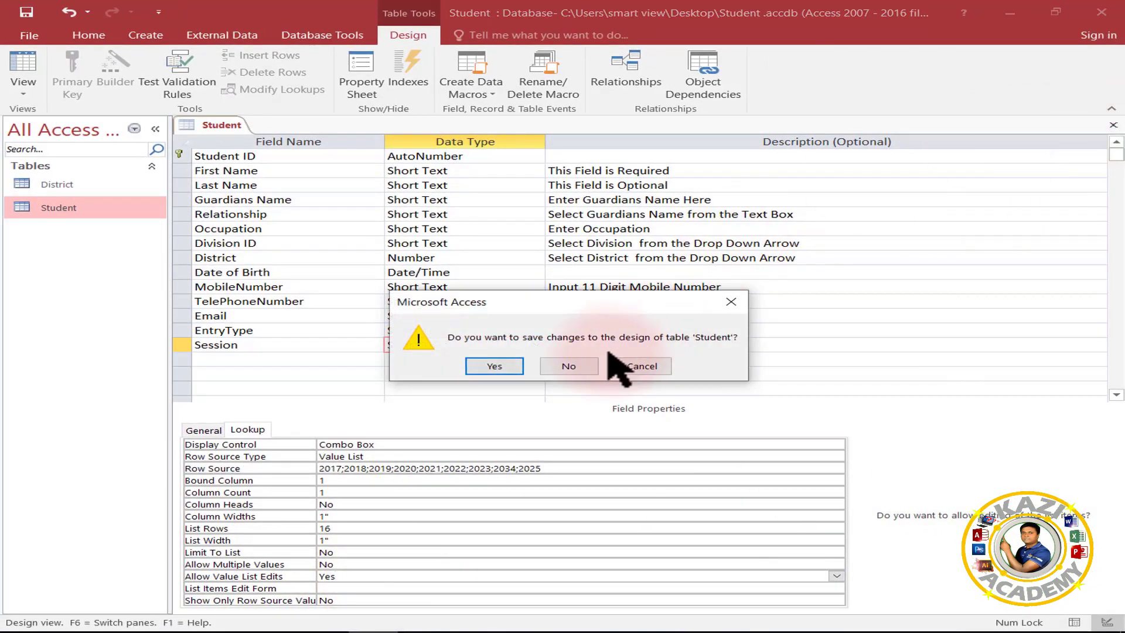
{"action": "left_click", "coordinate": [494, 366]}
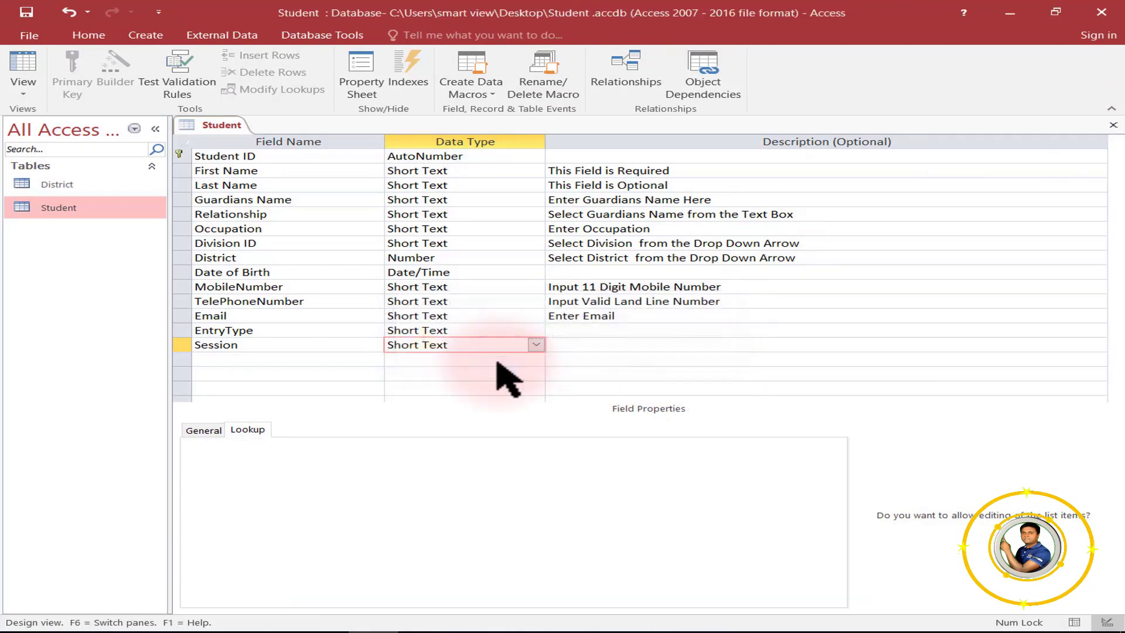
Open the Student datasheet and try the EntryType choices, ending on Promoted for record one.
{"action": "double_click", "coordinate": [78, 206]}
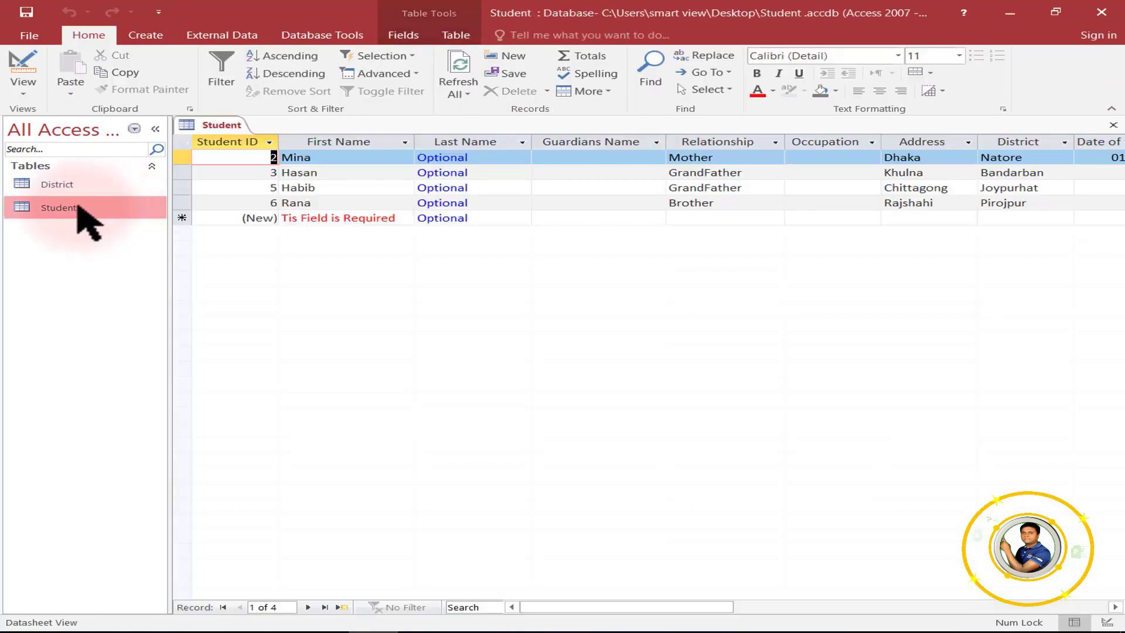
{"action": "left_click_drag", "start_coordinate": [568, 605], "coordinate": [751, 607]}
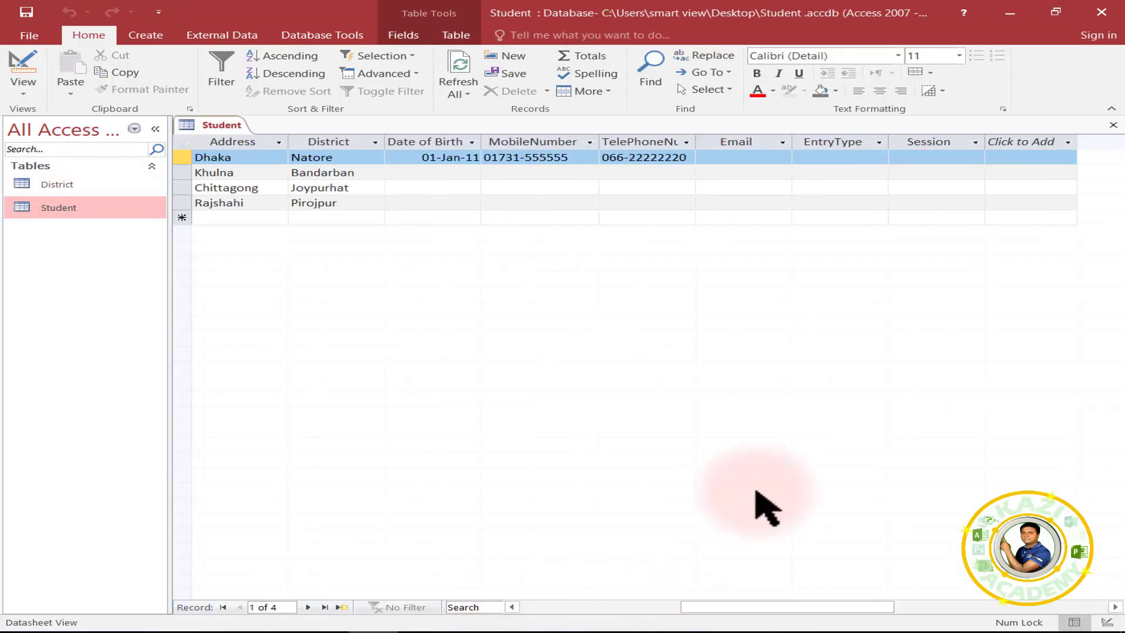
{"action": "left_click", "coordinate": [767, 156]}
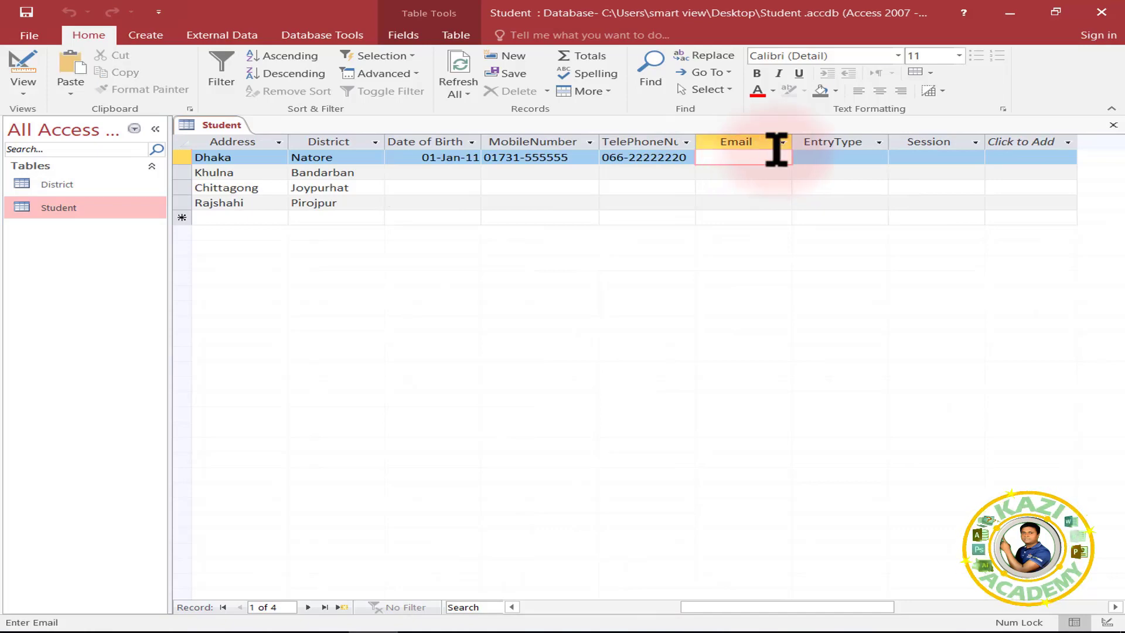
{"action": "left_click", "coordinate": [842, 156]}
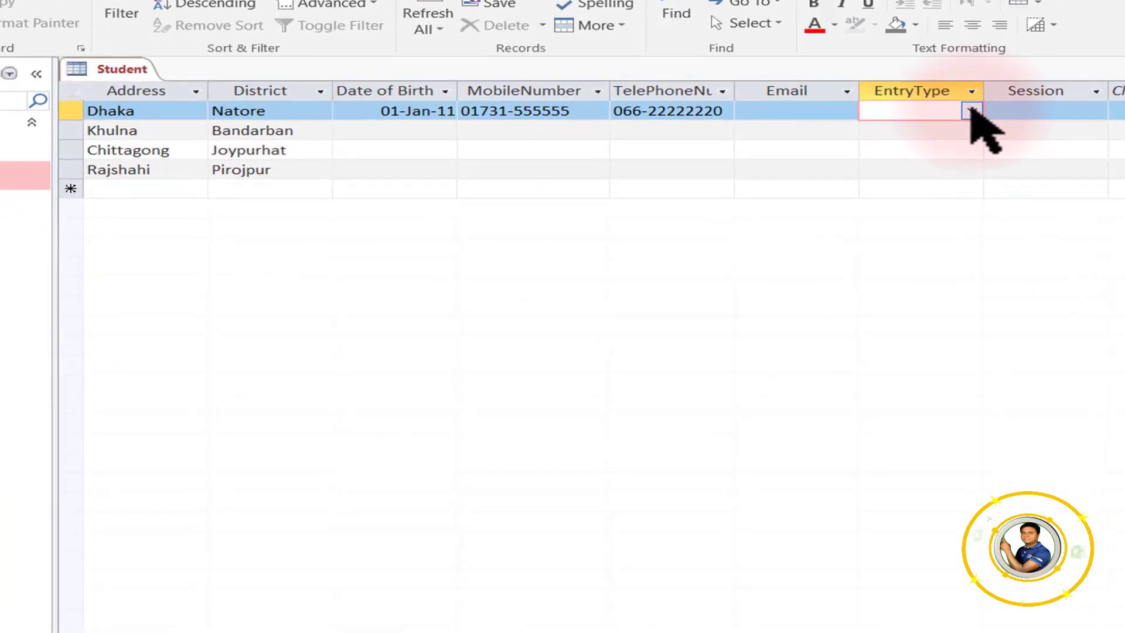
{"action": "left_click", "coordinate": [972, 111]}
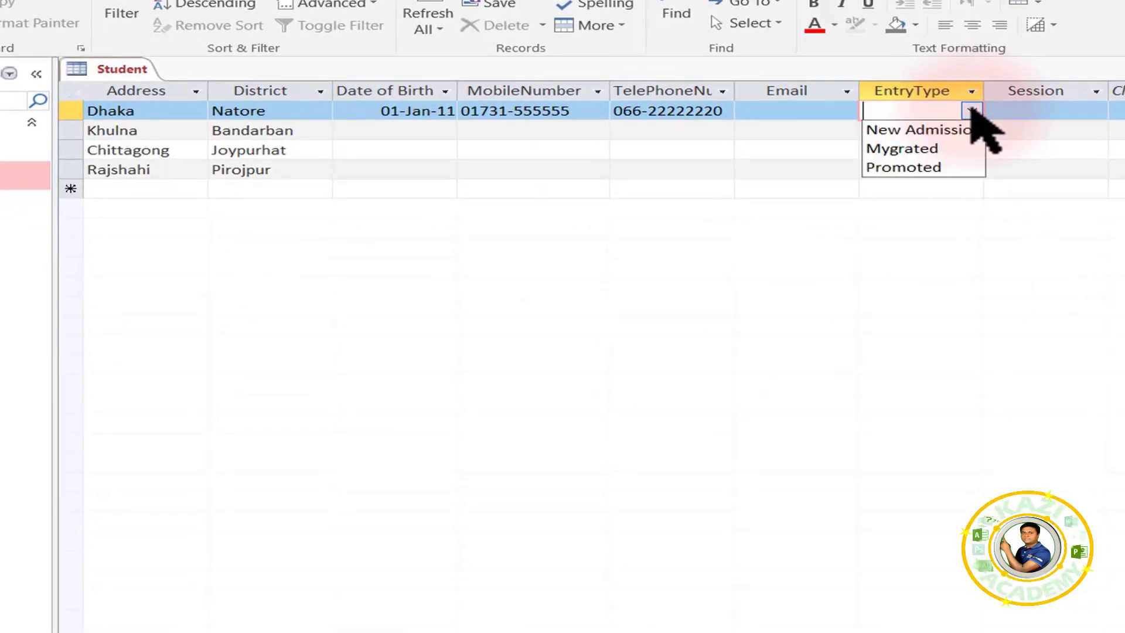
{"action": "left_click", "coordinate": [889, 131]}
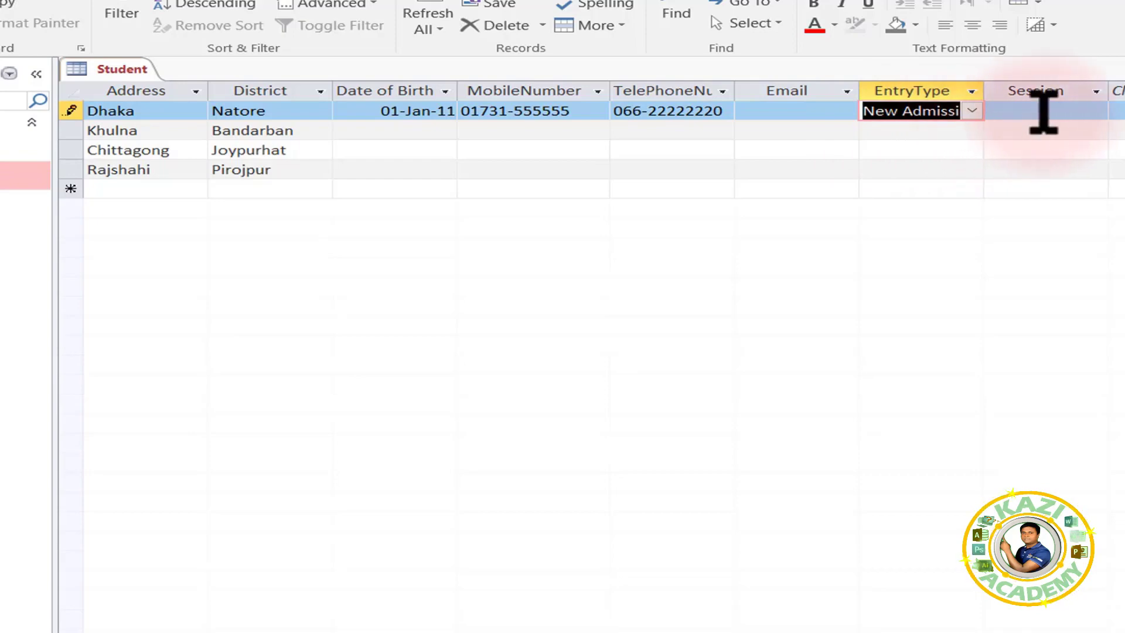
{"action": "left_click", "coordinate": [972, 110]}
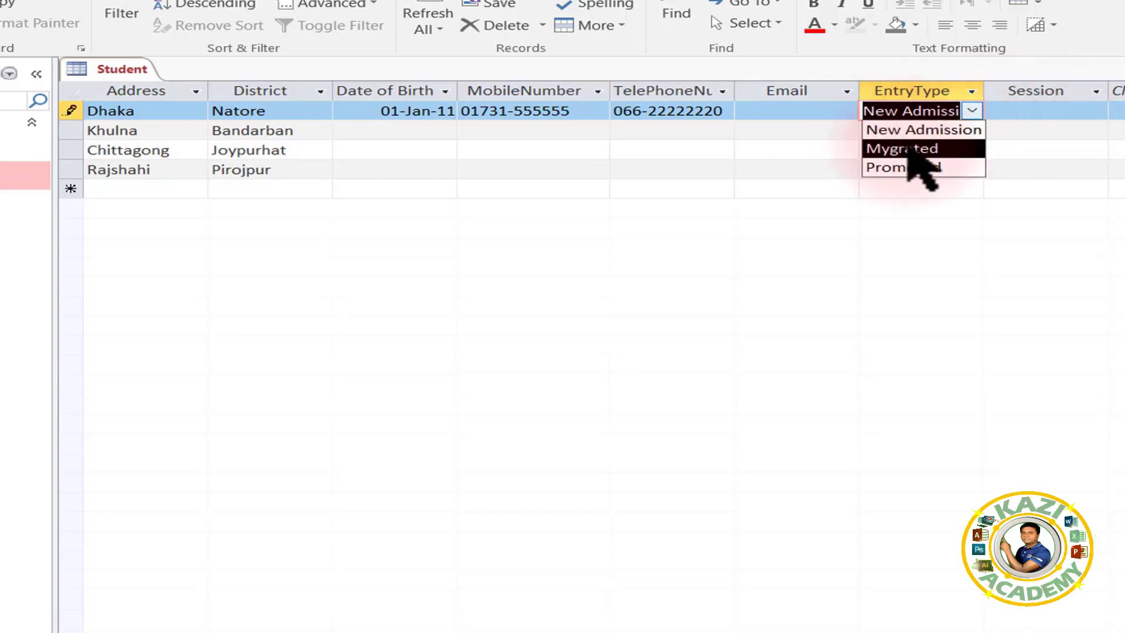
{"action": "left_click", "coordinate": [910, 150]}
{"action": "left_click", "coordinate": [972, 111]}
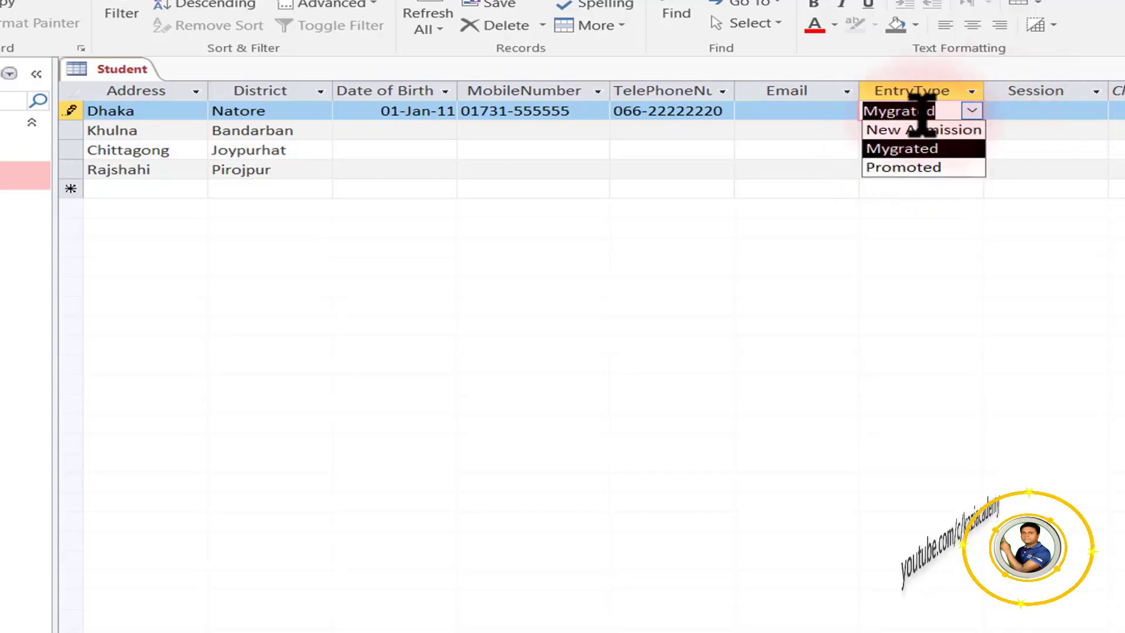
{"action": "left_click", "coordinate": [939, 170]}
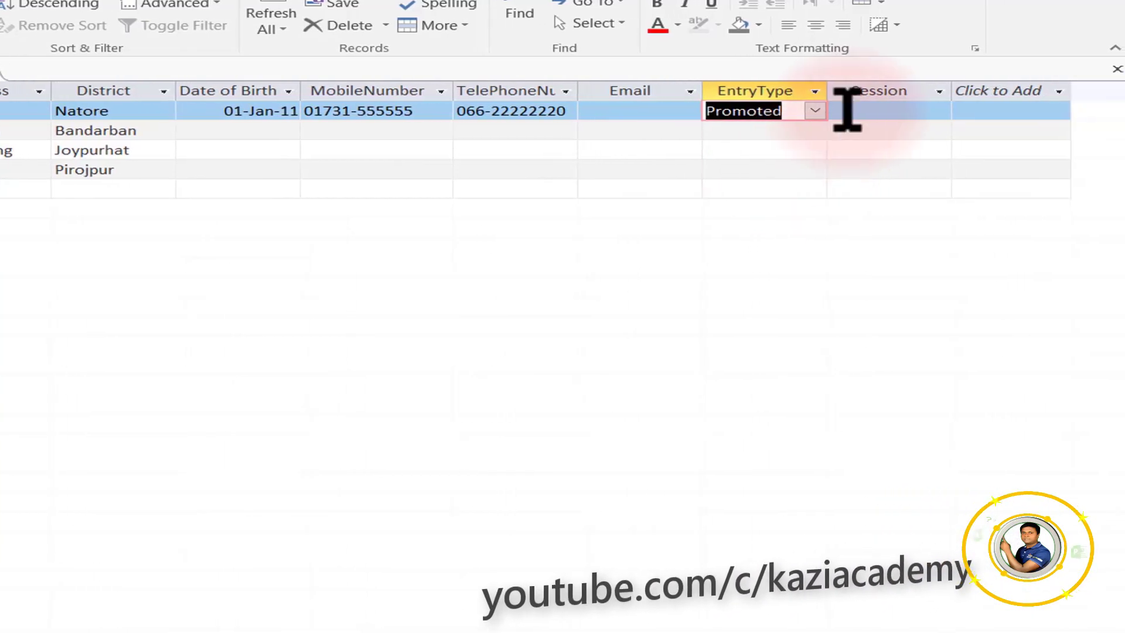
Add 2026 to the Session year list through Edit List Items.
{"action": "left_click", "coordinate": [905, 113]}
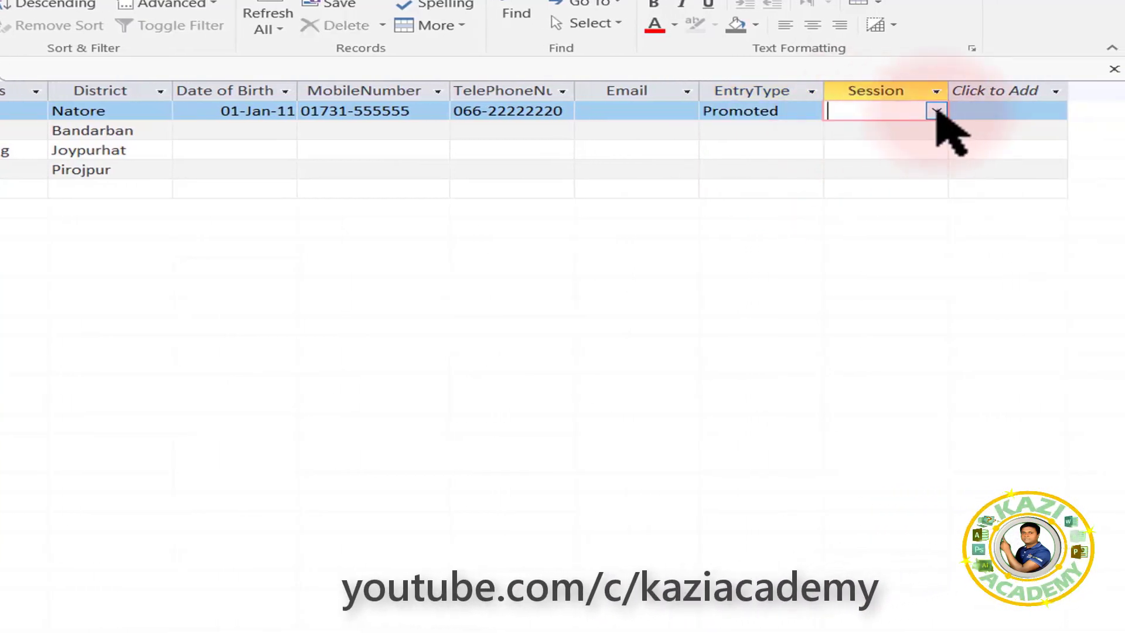
{"action": "left_click", "coordinate": [936, 112]}
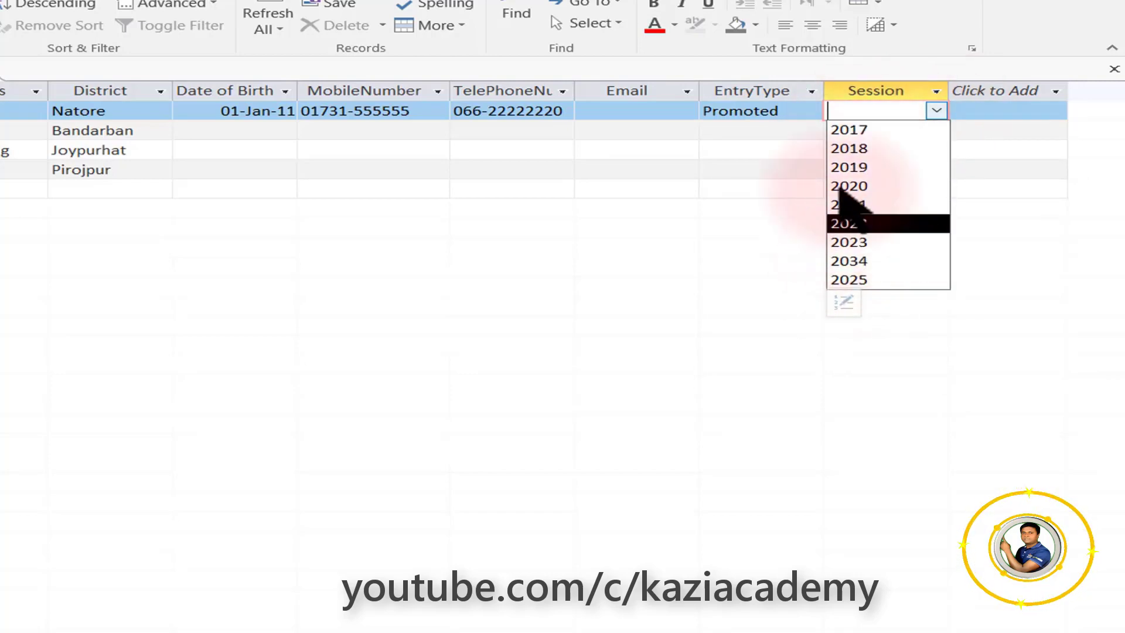
{"action": "left_click", "coordinate": [800, 111]}
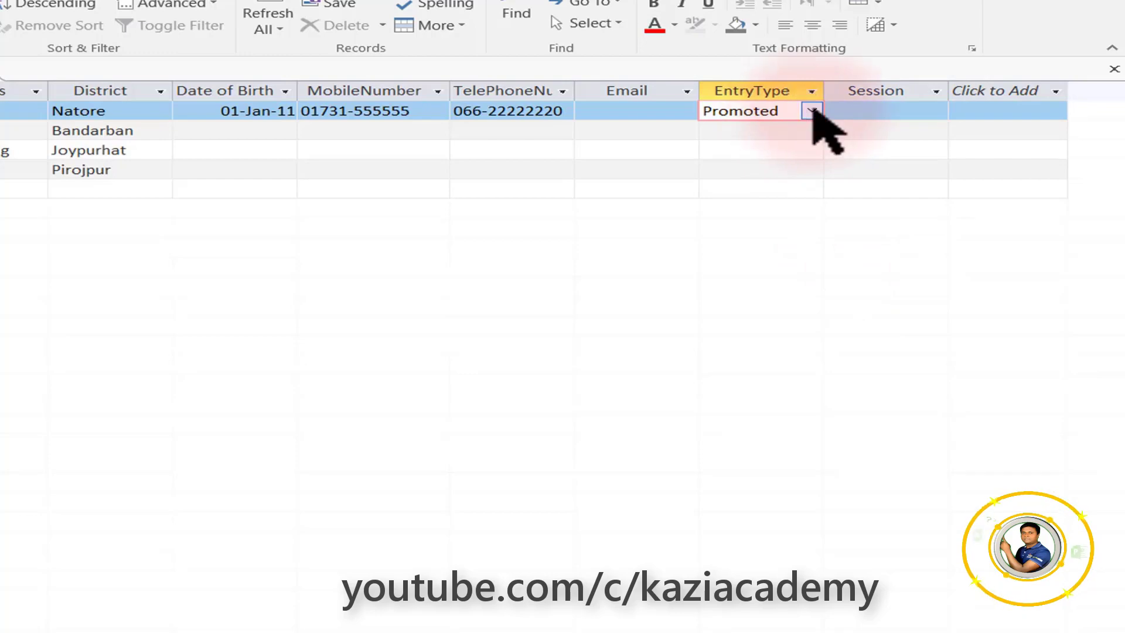
{"action": "left_click", "coordinate": [812, 110]}
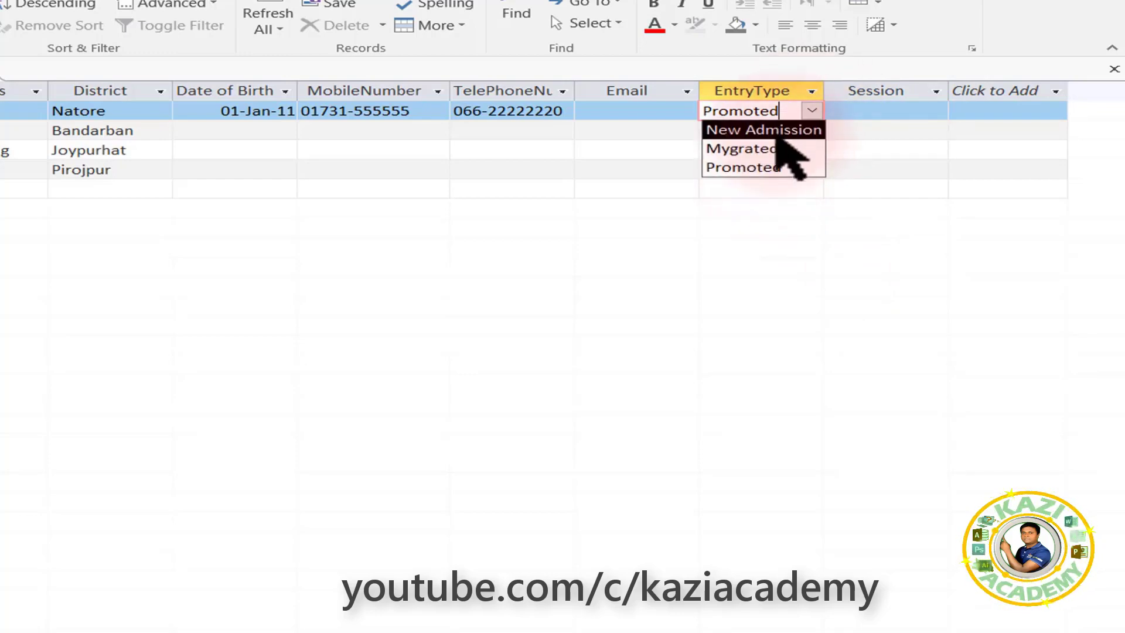
{"action": "left_click", "coordinate": [899, 109]}
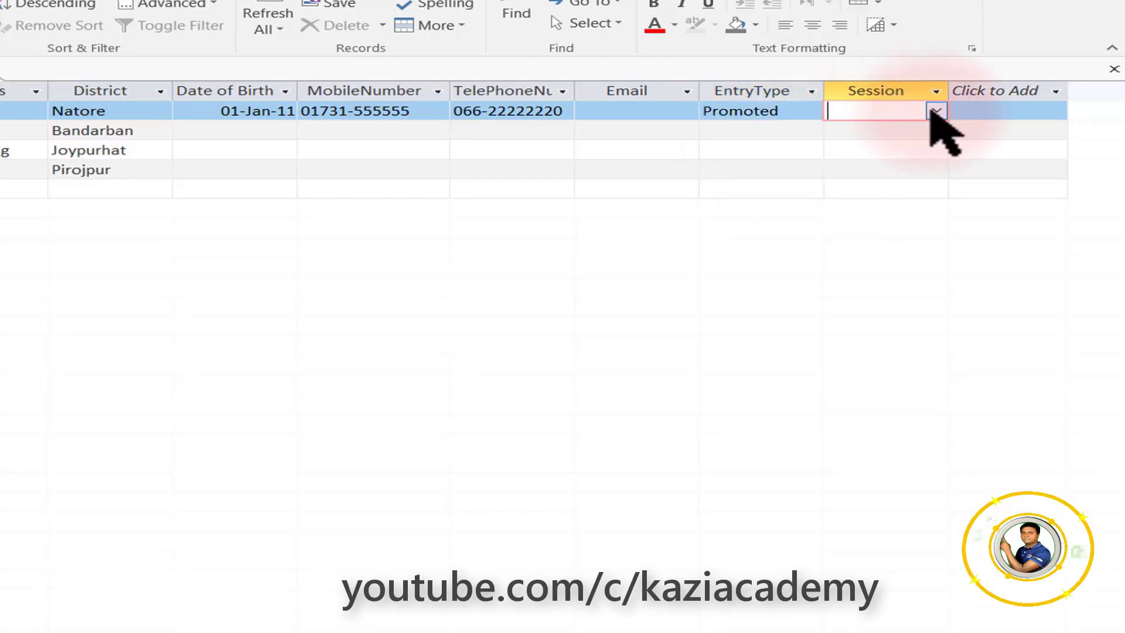
{"action": "left_click", "coordinate": [936, 111]}
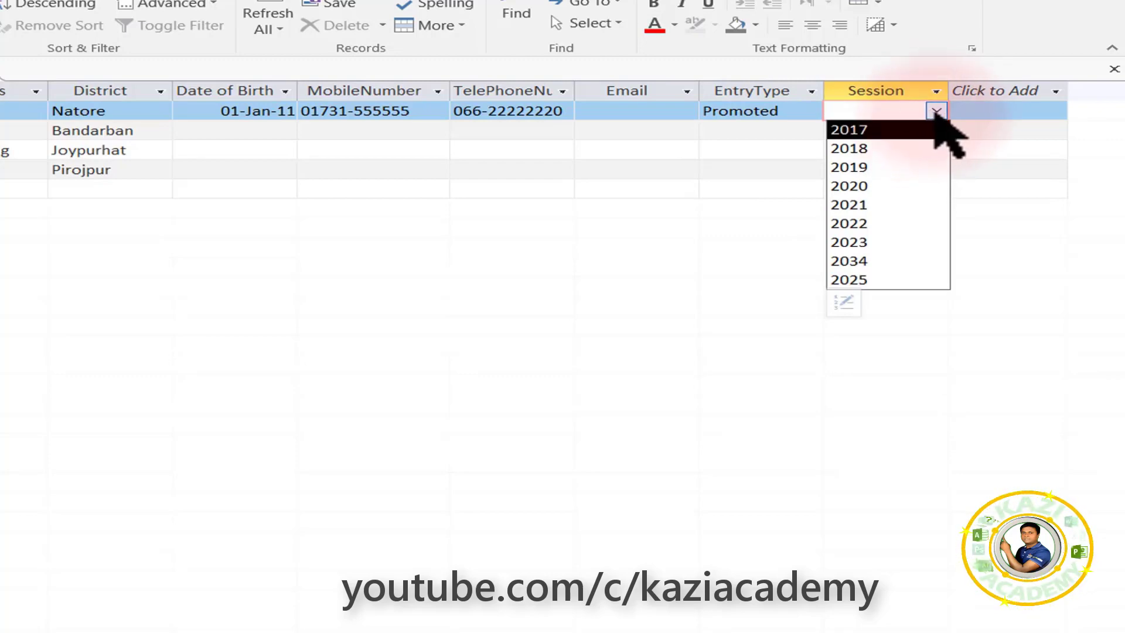
{"action": "left_click", "coordinate": [840, 301]}
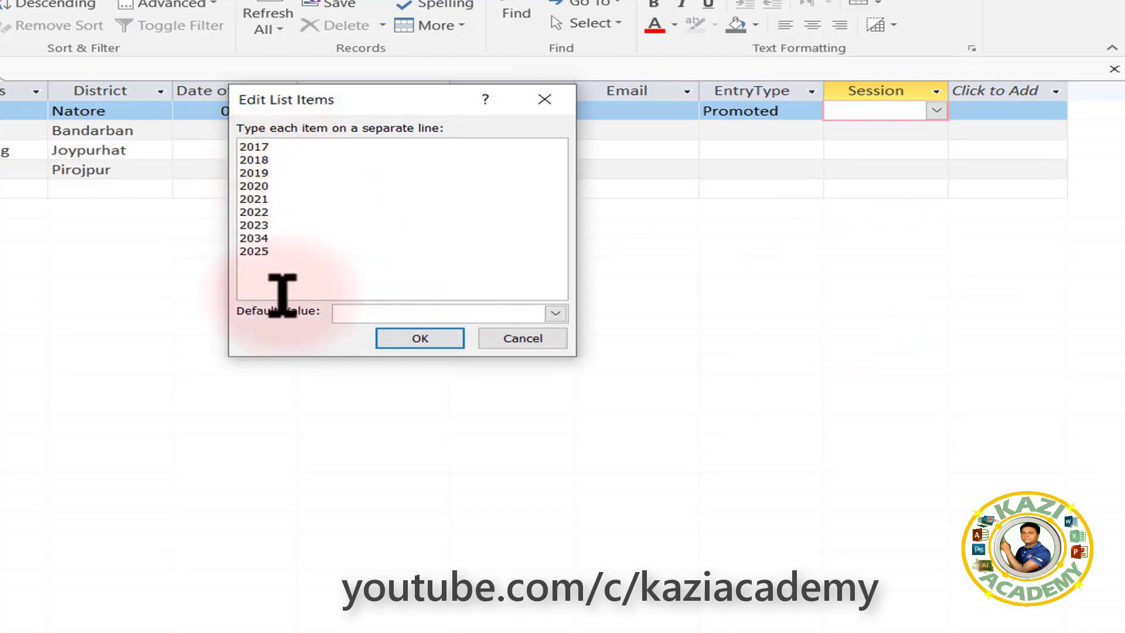
{"action": "type", "text": "2026"}
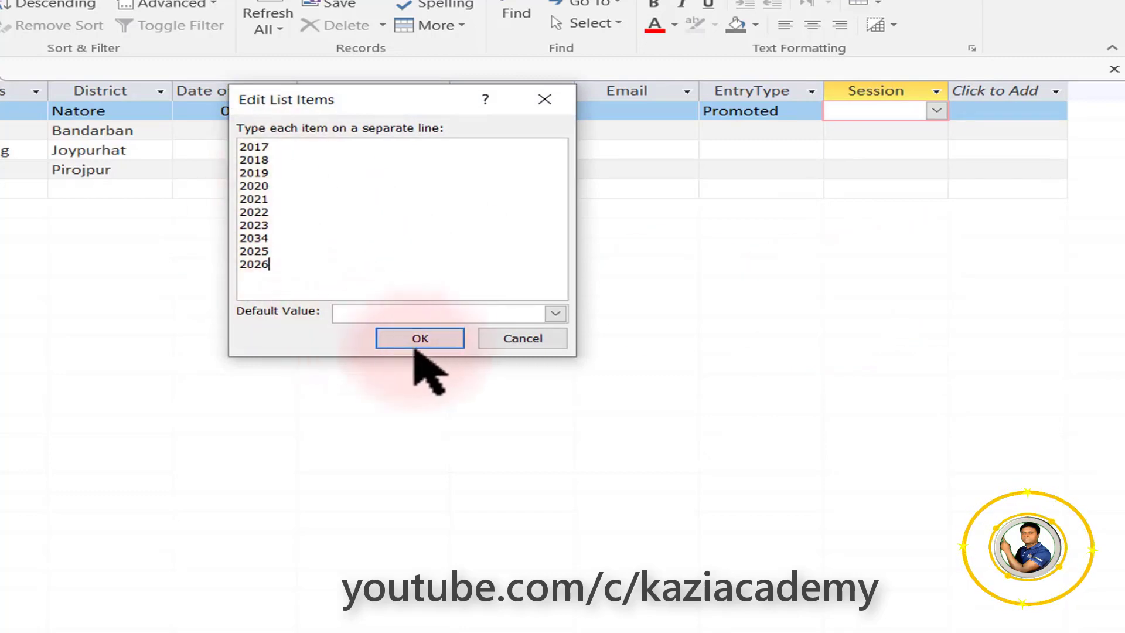
{"action": "left_click", "coordinate": [417, 341]}
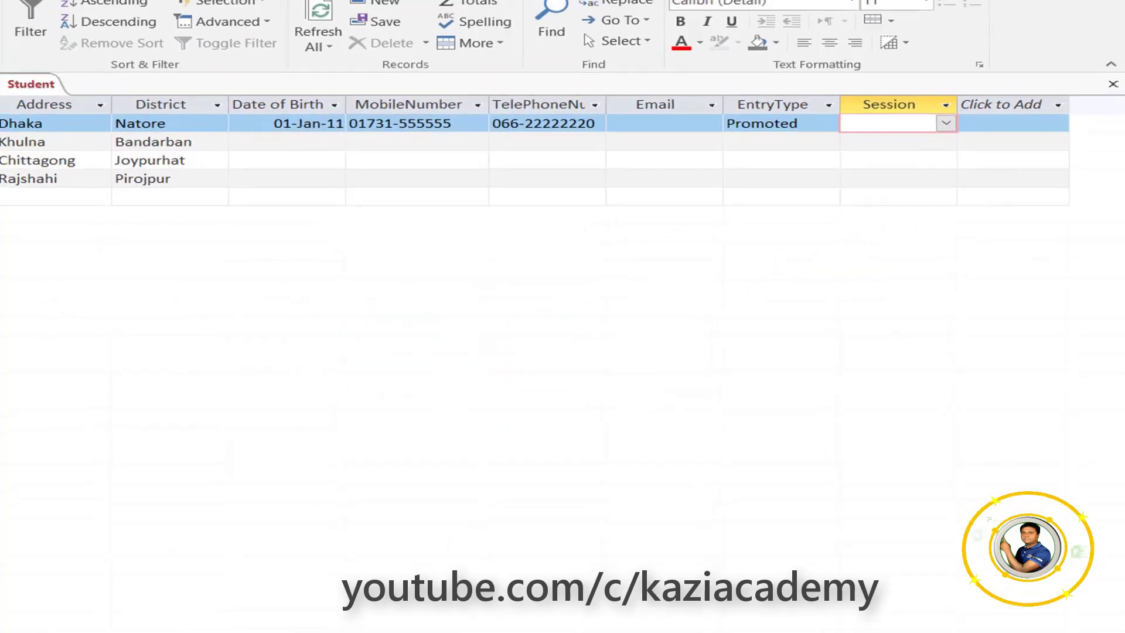
Switch Student to Design View and inspect the Session field's lookup settings.
{"action": "left_click", "coordinate": [24, 94]}
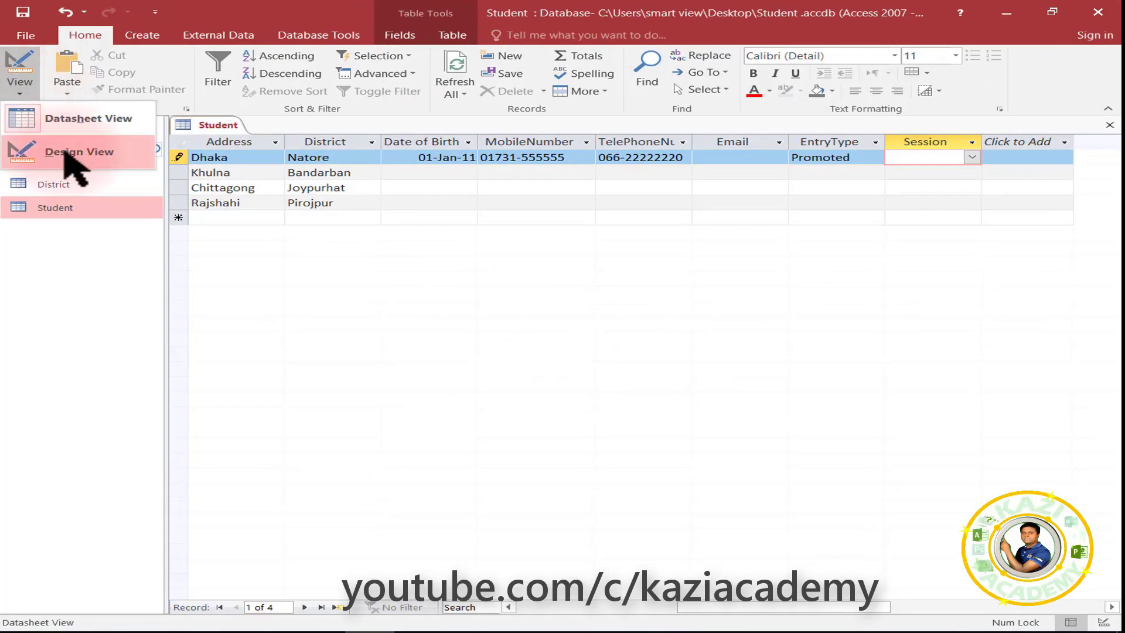
{"action": "left_click", "coordinate": [69, 153]}
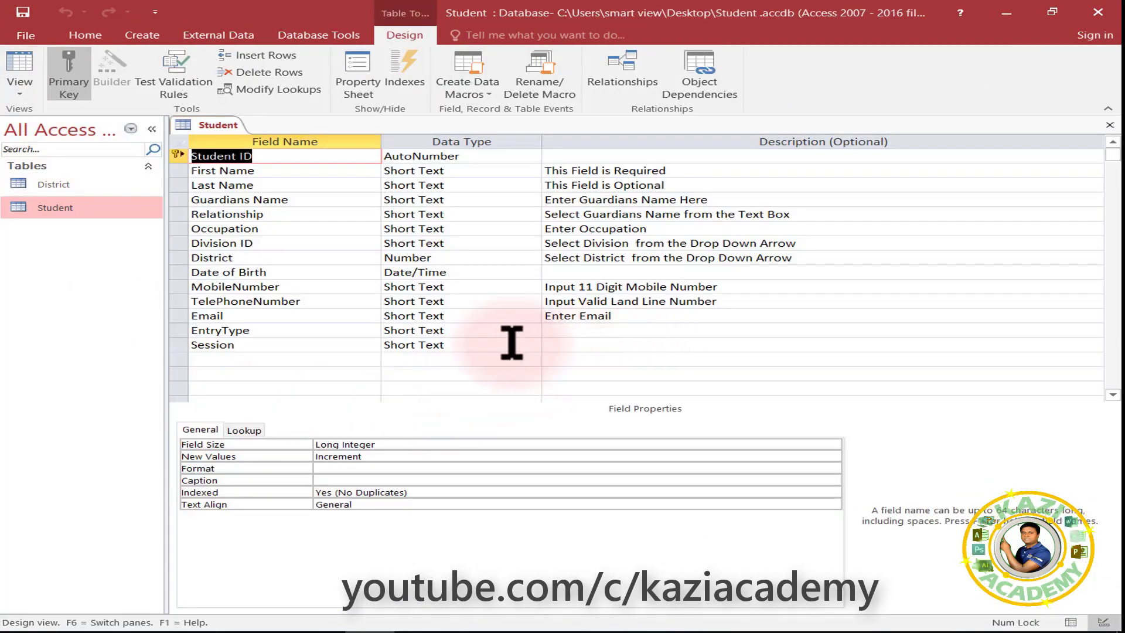
{"action": "left_click", "coordinate": [504, 345]}
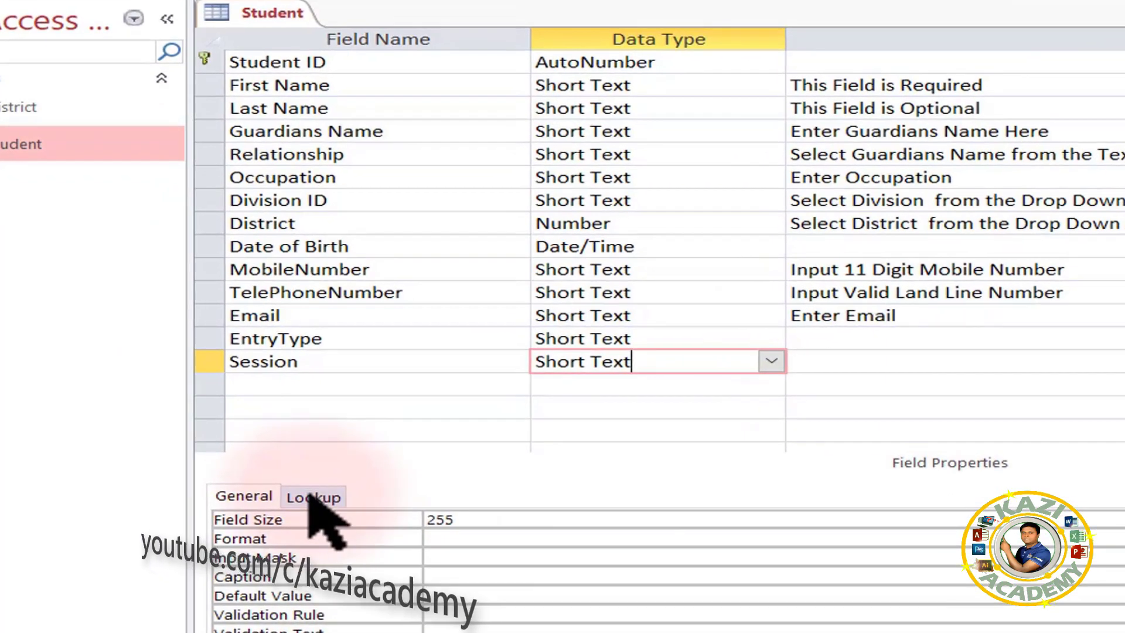
{"action": "left_click", "coordinate": [245, 431]}
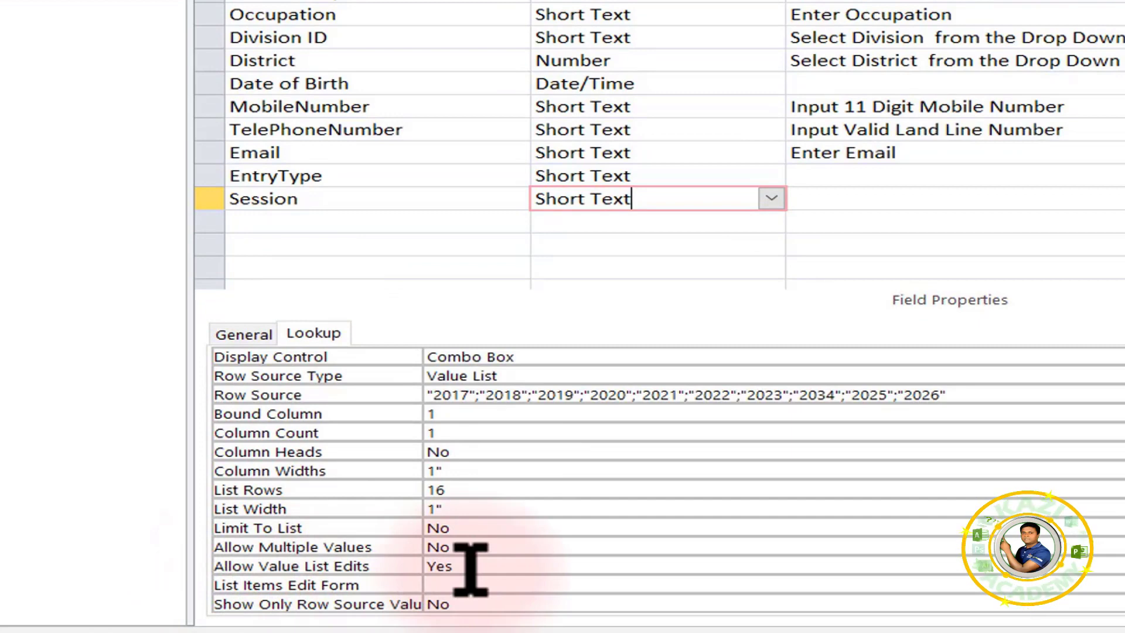
{"action": "left_click_drag", "start_coordinate": [251, 198], "coordinate": [340, 196]}
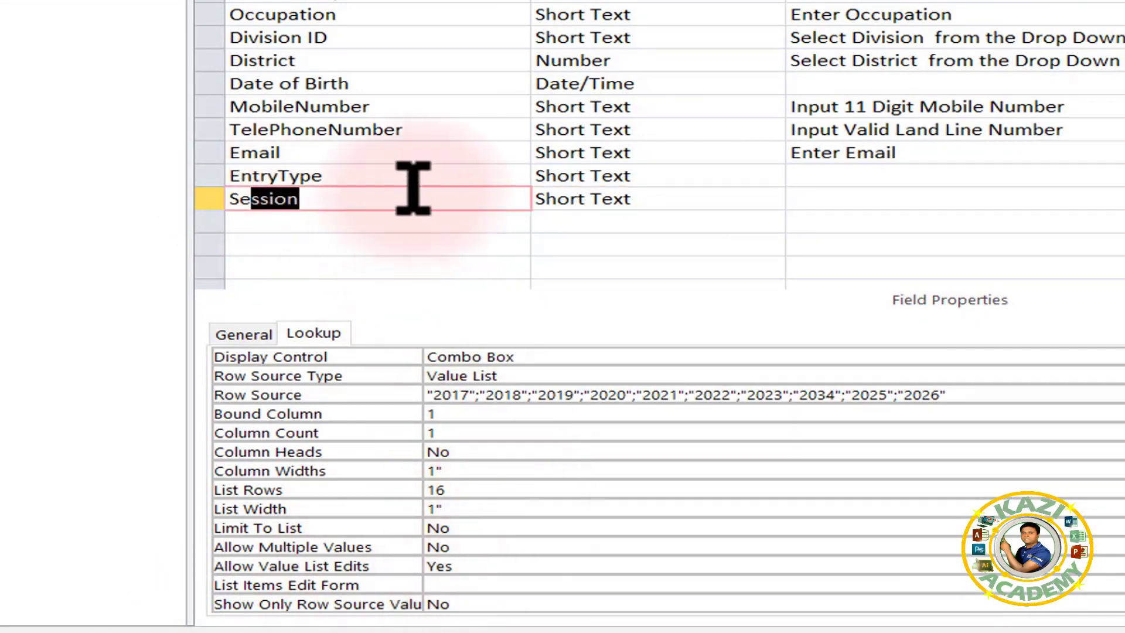
Review EntryType's Allow Value List Edits setting, leaving it at No.
{"action": "left_click", "coordinate": [429, 173]}
{"action": "left_click", "coordinate": [650, 176]}
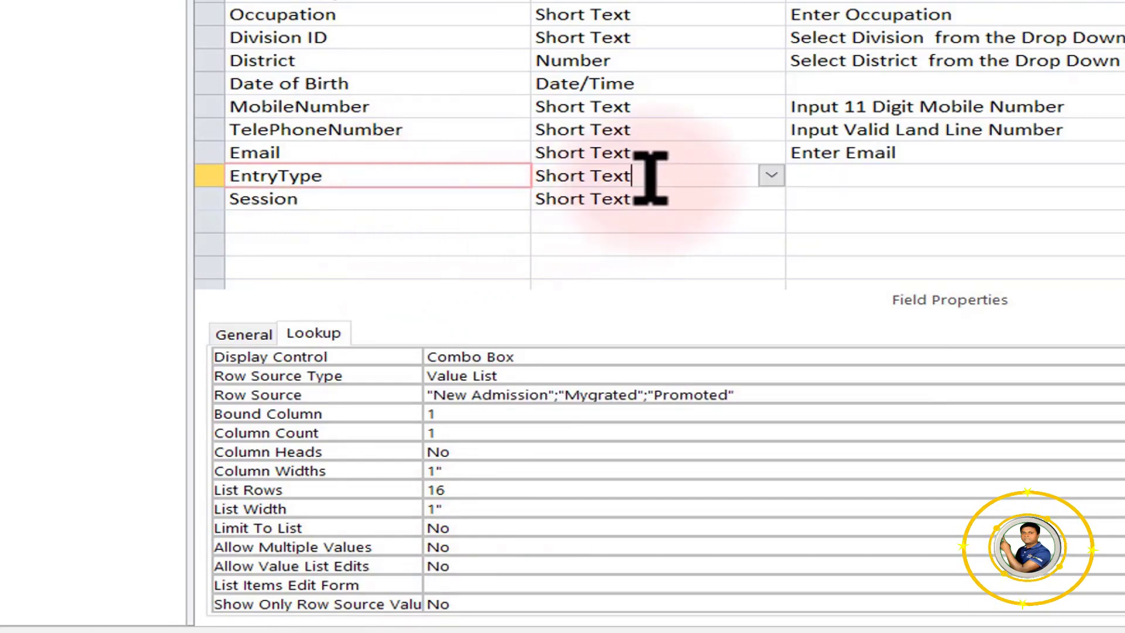
{"action": "left_click", "coordinate": [321, 334]}
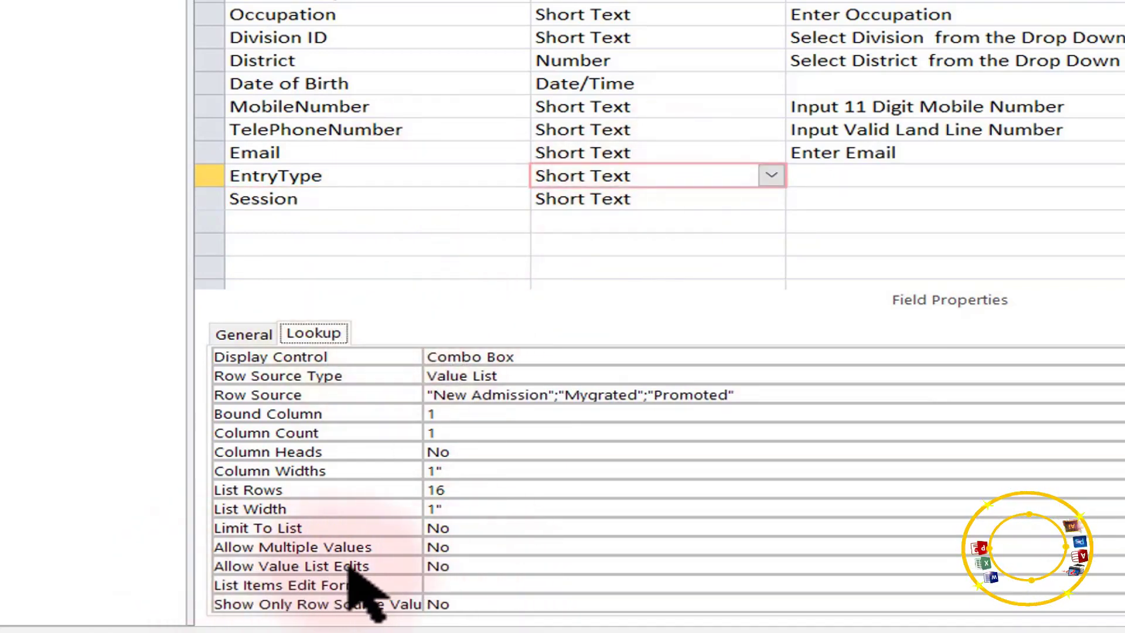
{"action": "left_click", "coordinate": [474, 564]}
{"action": "left_click", "coordinate": [476, 566]}
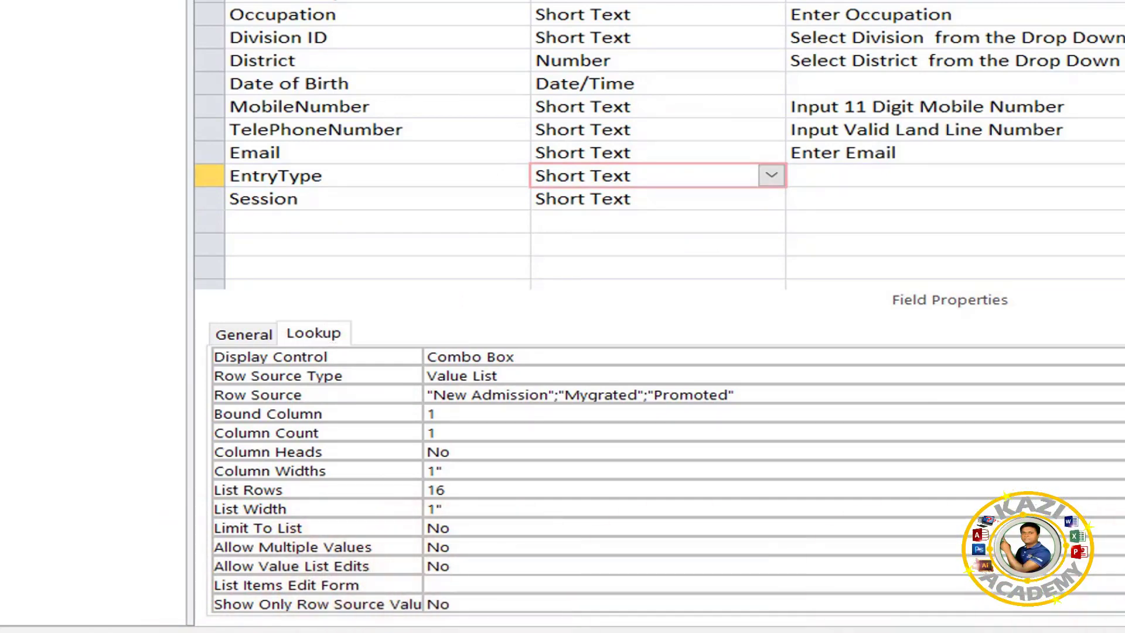
{"action": "left_click", "coordinate": [1124, 565]}
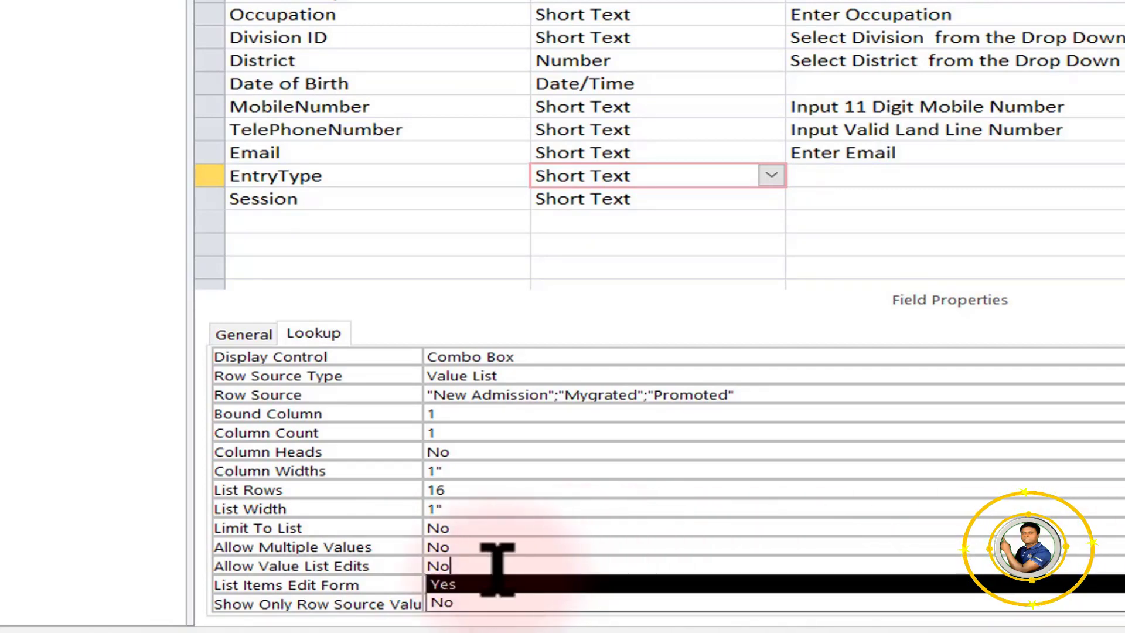
{"action": "left_click", "coordinate": [766, 201]}
Write a 'Select Year From…' description and paste a copy into Session's Description.
{"action": "left_click", "coordinate": [771, 198]}
{"action": "left_click", "coordinate": [836, 175]}
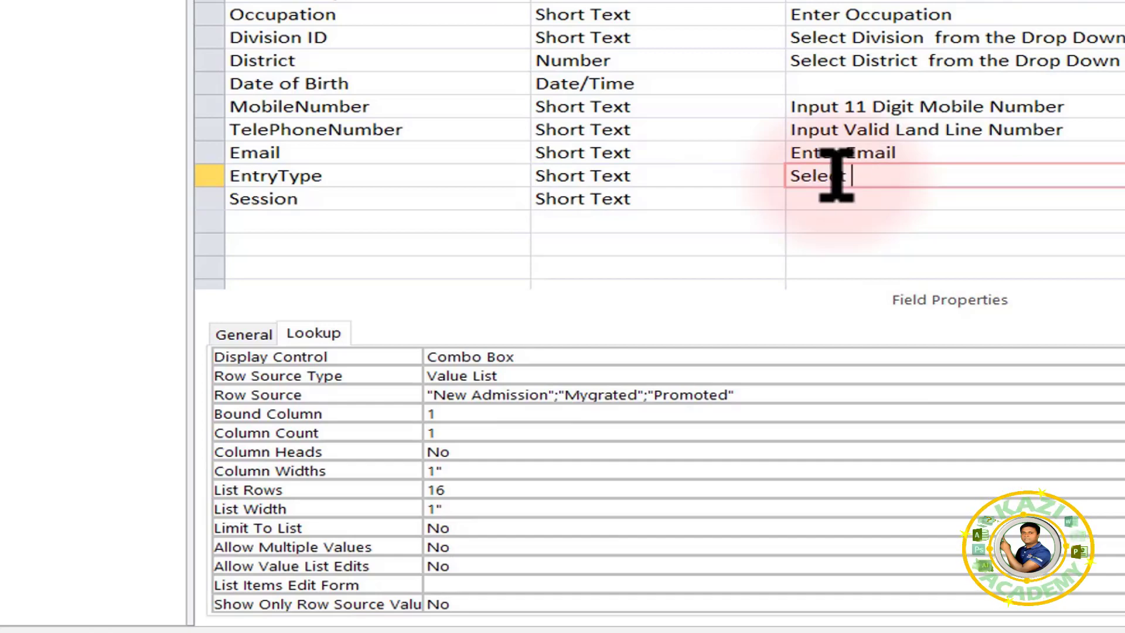
{"action": "type", "text": "Select Year From Drop Down List"}
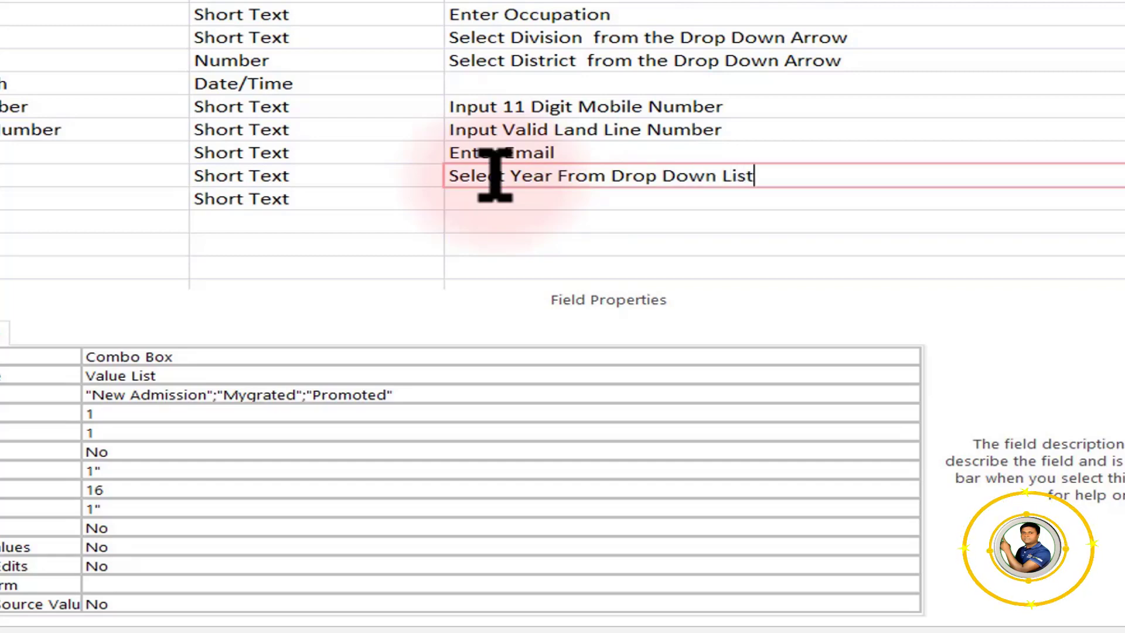
{"action": "key", "text": "BackSpace"}
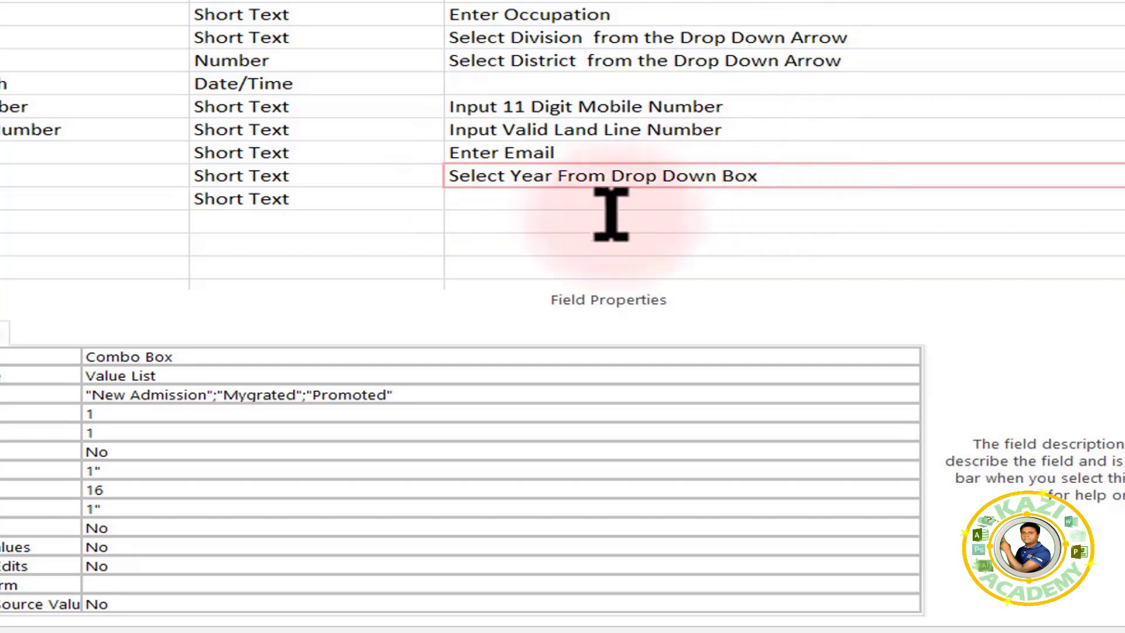
{"action": "left_click_drag", "start_coordinate": [786, 176], "coordinate": [441, 156]}
{"action": "key", "text": "ctrl+c"}
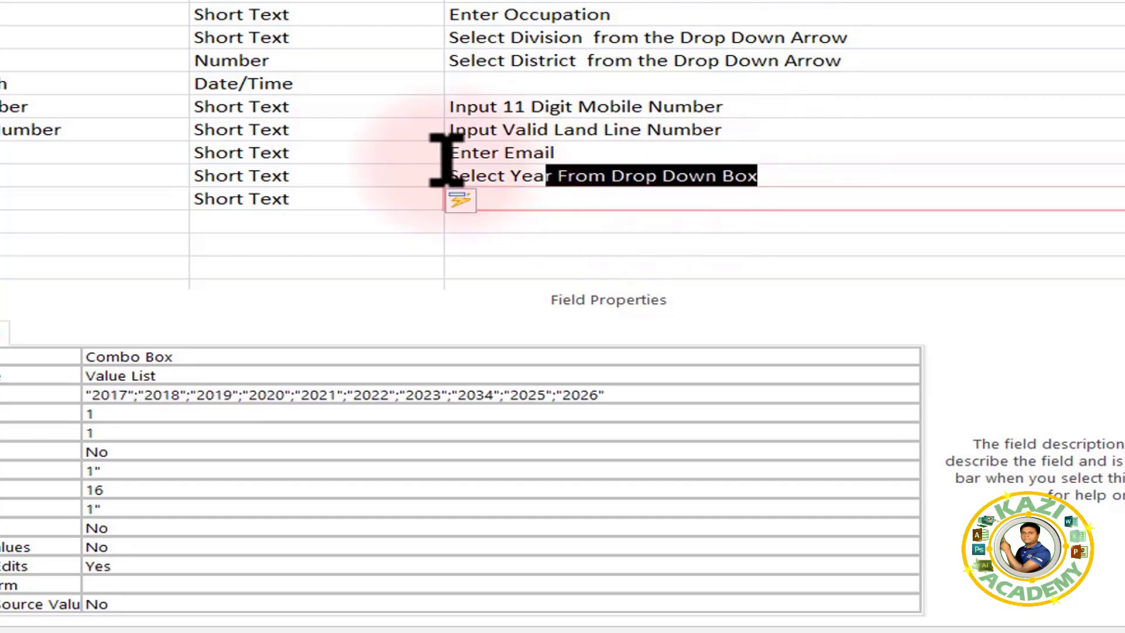
{"action": "left_click", "coordinate": [530, 198]}
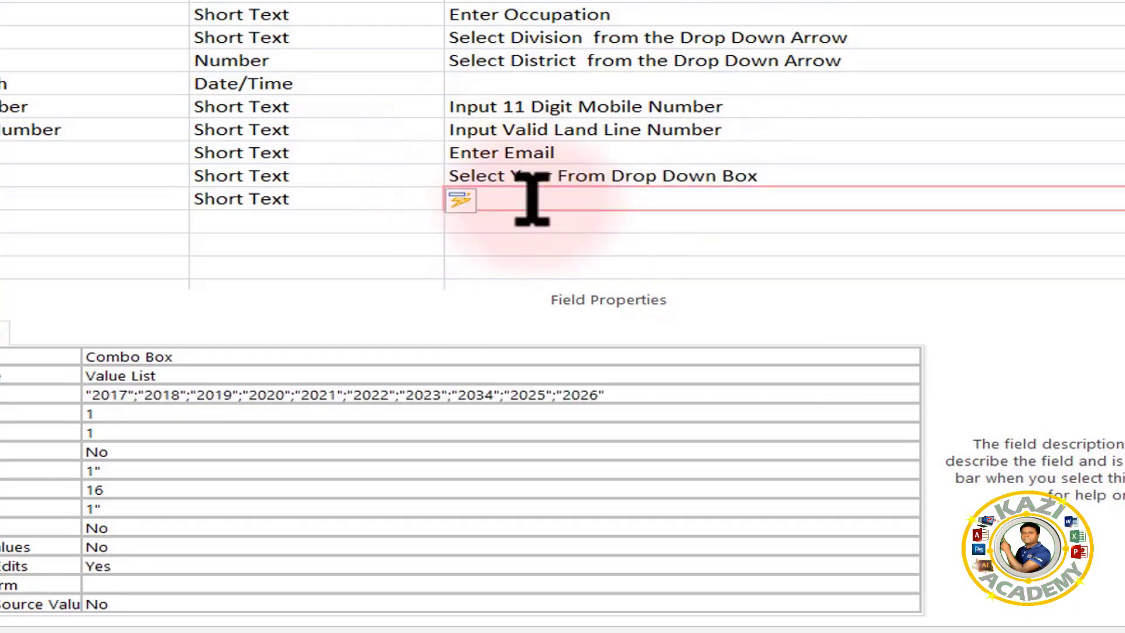
{"action": "key", "text": "ctrl+v"}
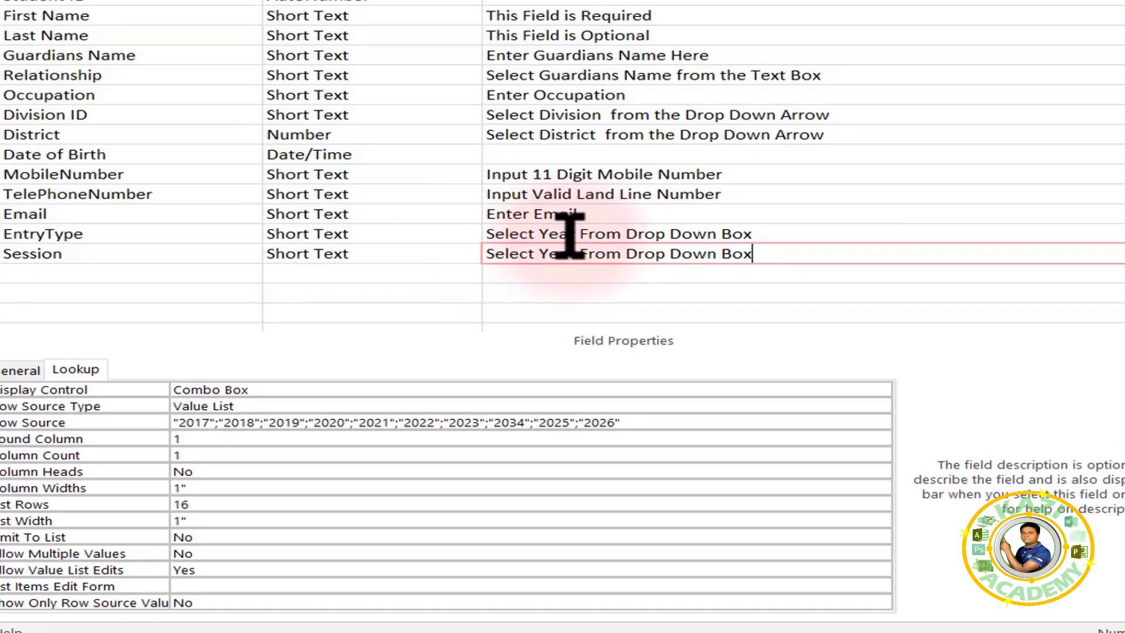
Change EntryType's description to 'Select Entry Type From Drop Down Box' and save the design.
{"action": "left_click", "coordinate": [544, 177]}
{"action": "left_click_drag", "start_coordinate": [772, 176], "coordinate": [556, 177]}
{"action": "double_click", "coordinate": [593, 330]}
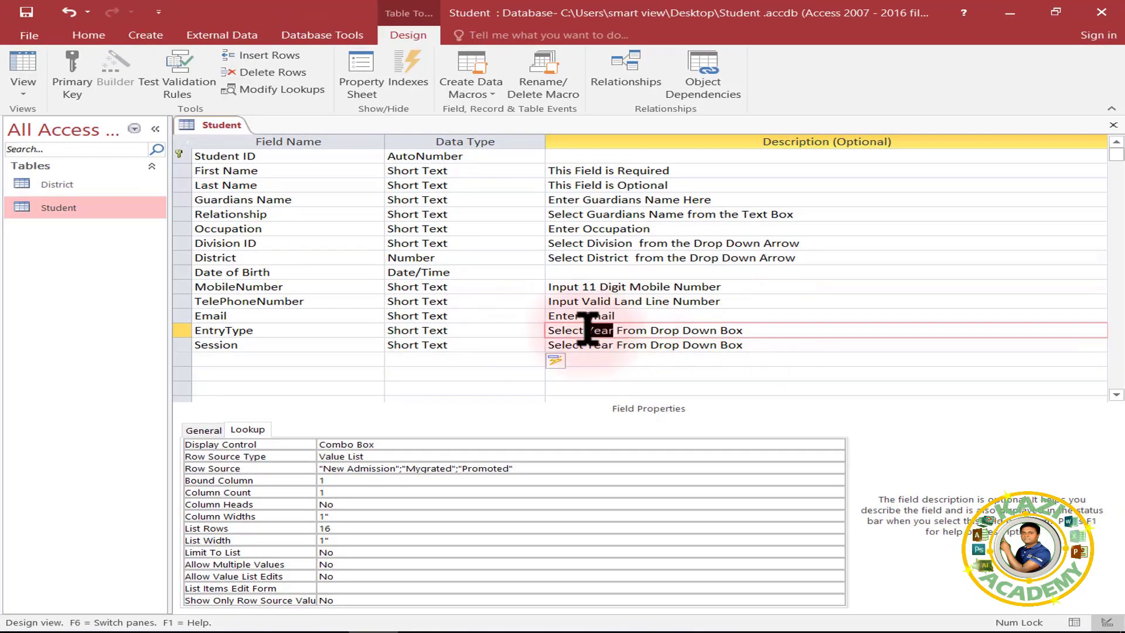
{"action": "type", "text": "Entry Type"}
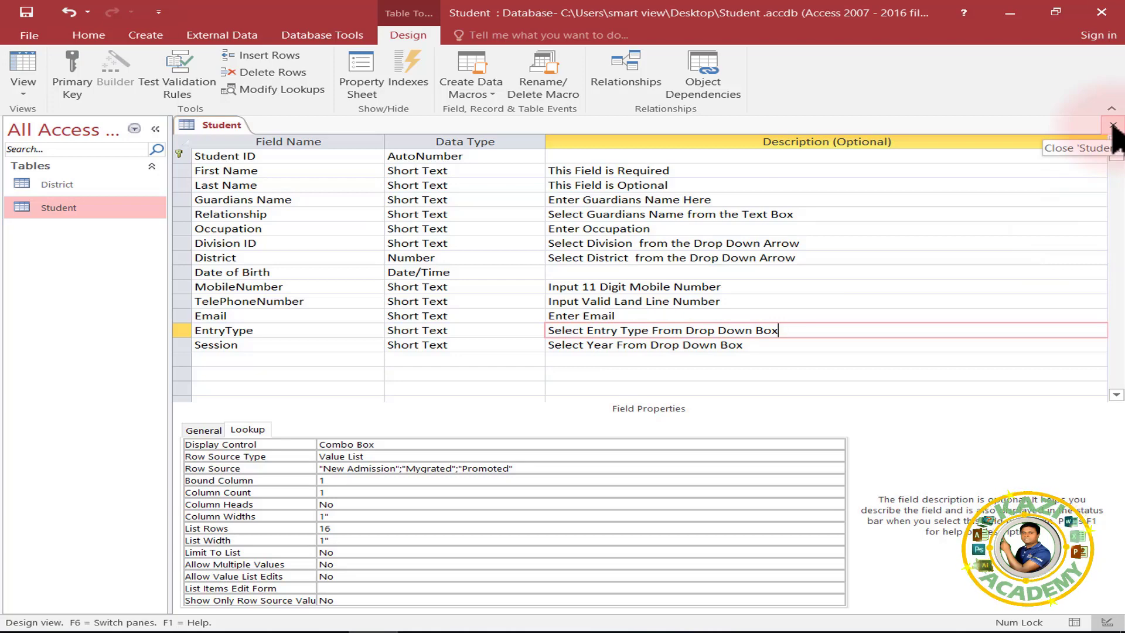
{"action": "left_click", "coordinate": [1113, 126]}
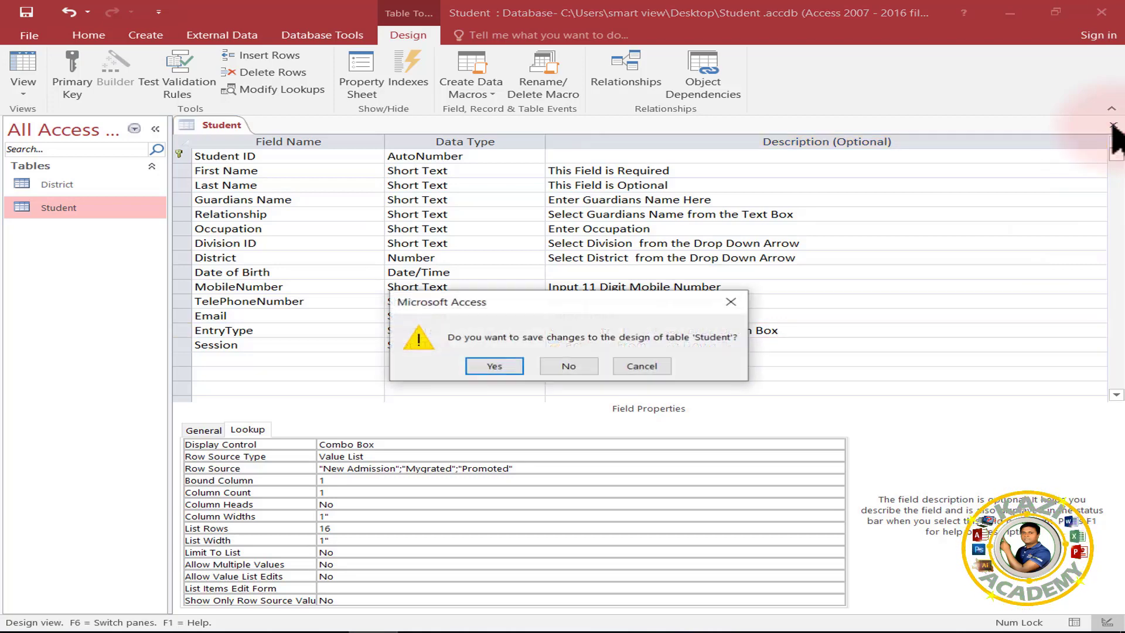
{"action": "left_click", "coordinate": [494, 366]}
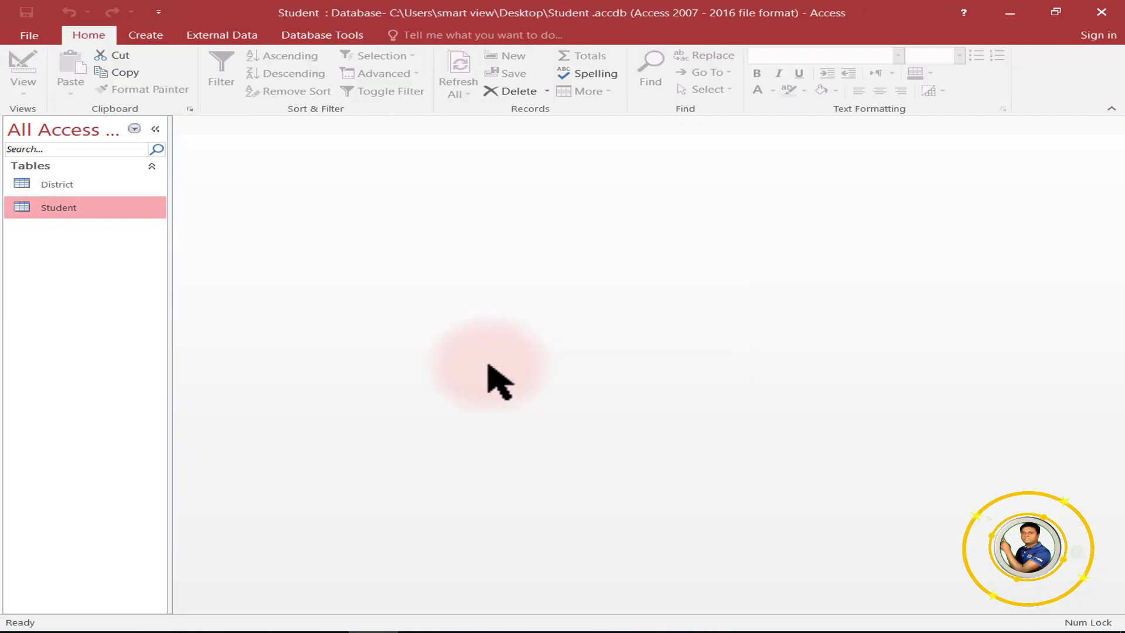
Open the Student datasheet and widen the TelePhoneNumber column to show its full heading.
{"action": "double_click", "coordinate": [83, 206]}
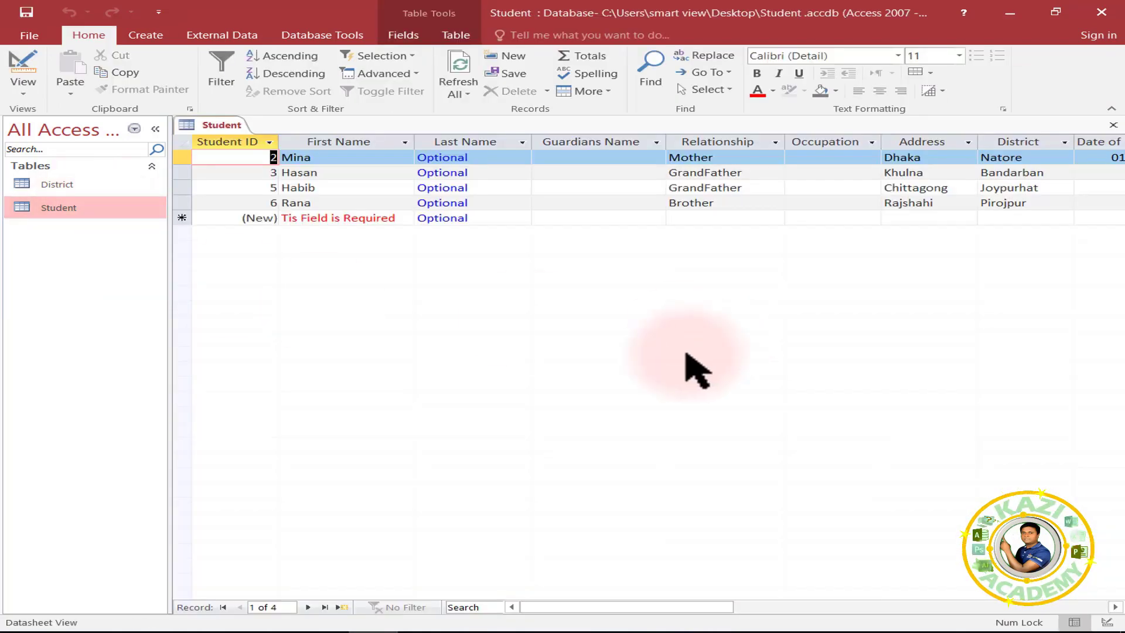
{"action": "left_click_drag", "start_coordinate": [650, 607], "coordinate": [760, 603]}
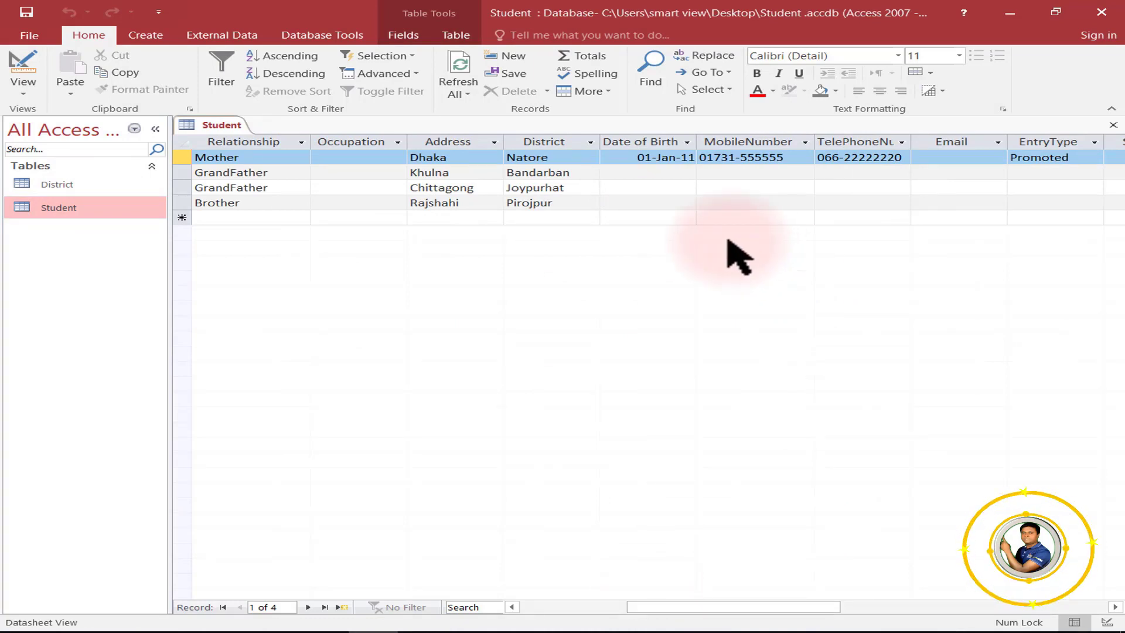
{"action": "left_click_drag", "start_coordinate": [723, 607], "coordinate": [828, 607]}
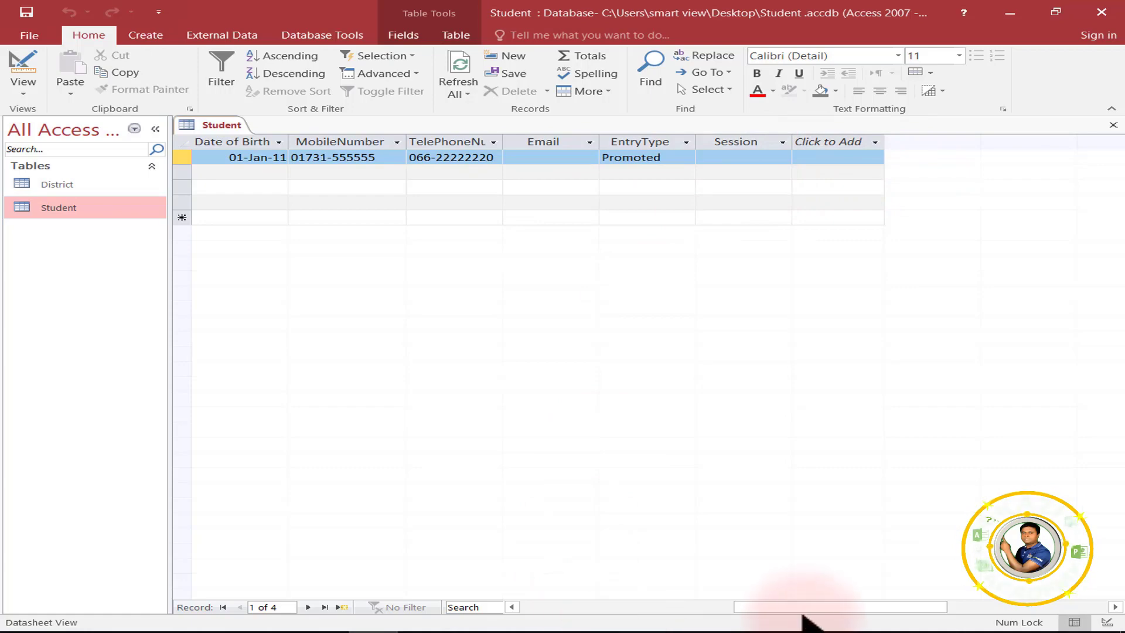
{"action": "left_click_drag", "start_coordinate": [802, 607], "coordinate": [727, 607]}
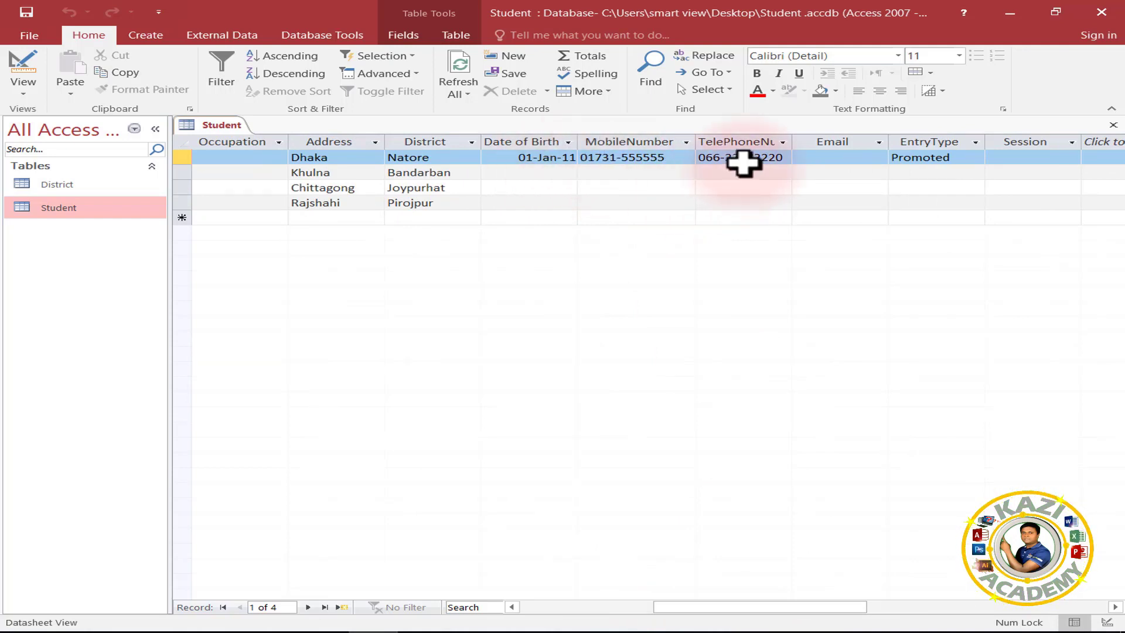
{"action": "left_click_drag", "start_coordinate": [793, 142], "coordinate": [849, 145]}
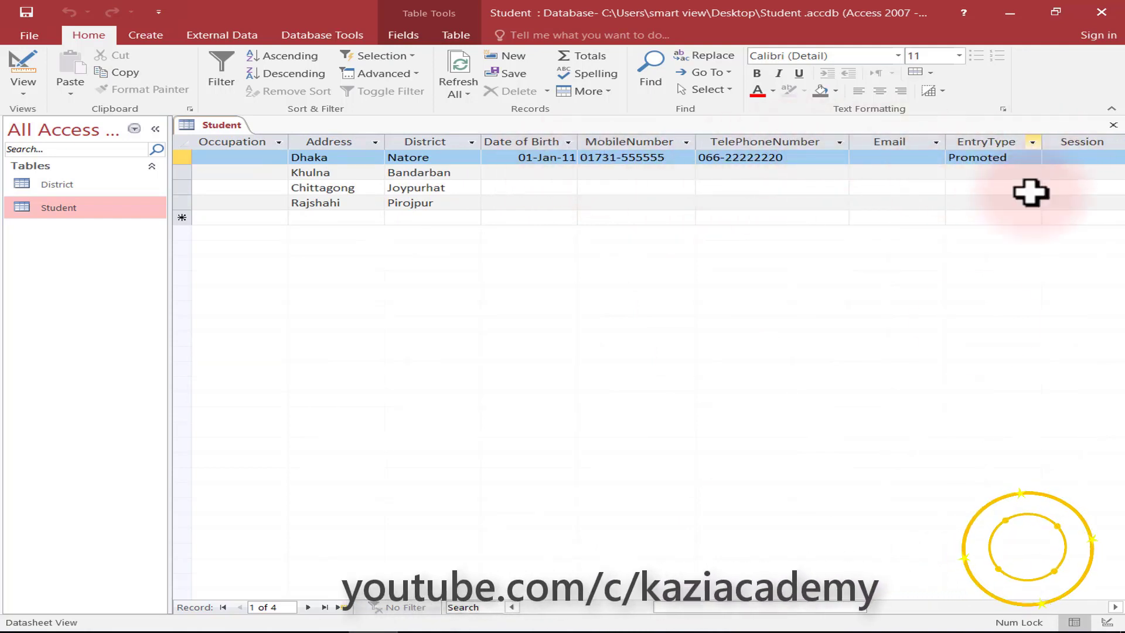
{"action": "left_click_drag", "start_coordinate": [765, 608], "coordinate": [819, 425]}
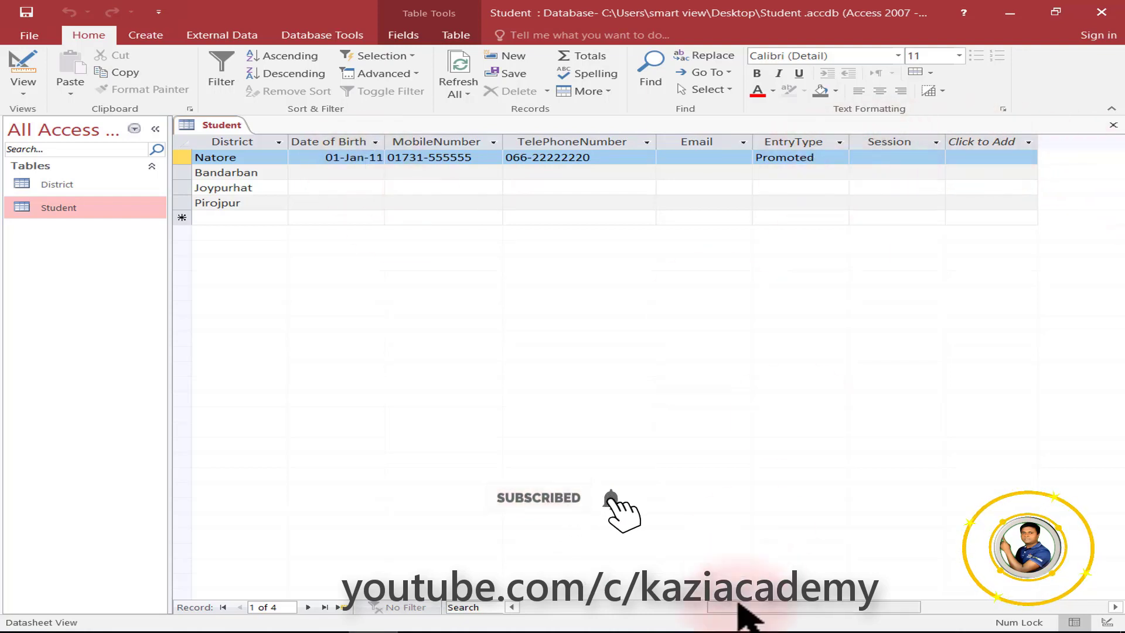
{"action": "left_click_drag", "start_coordinate": [744, 606], "coordinate": [798, 607]}
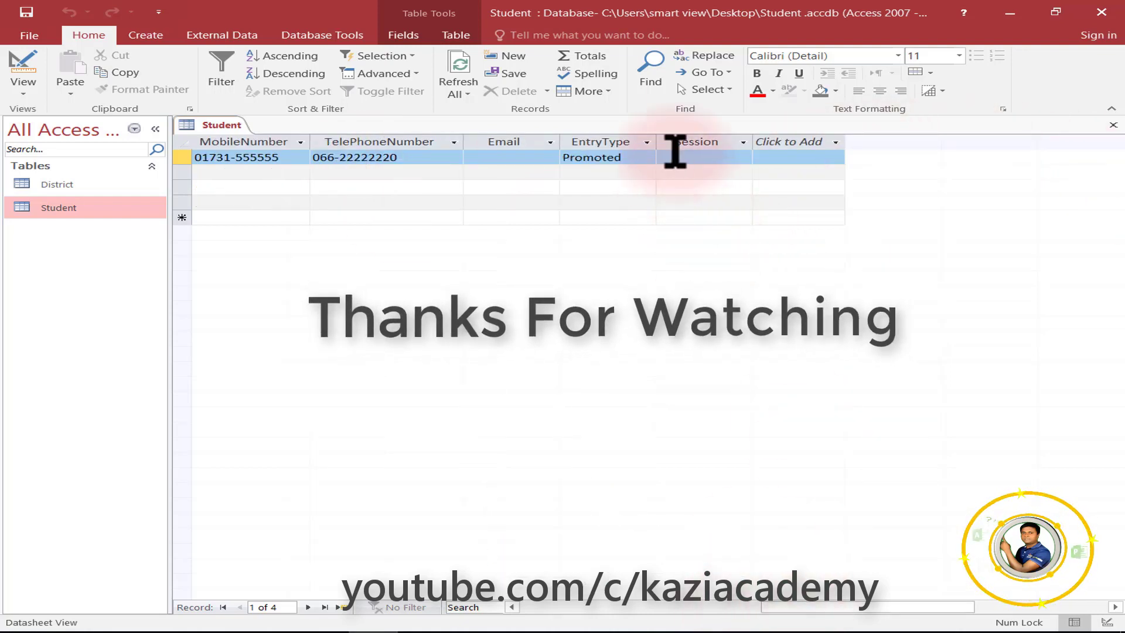